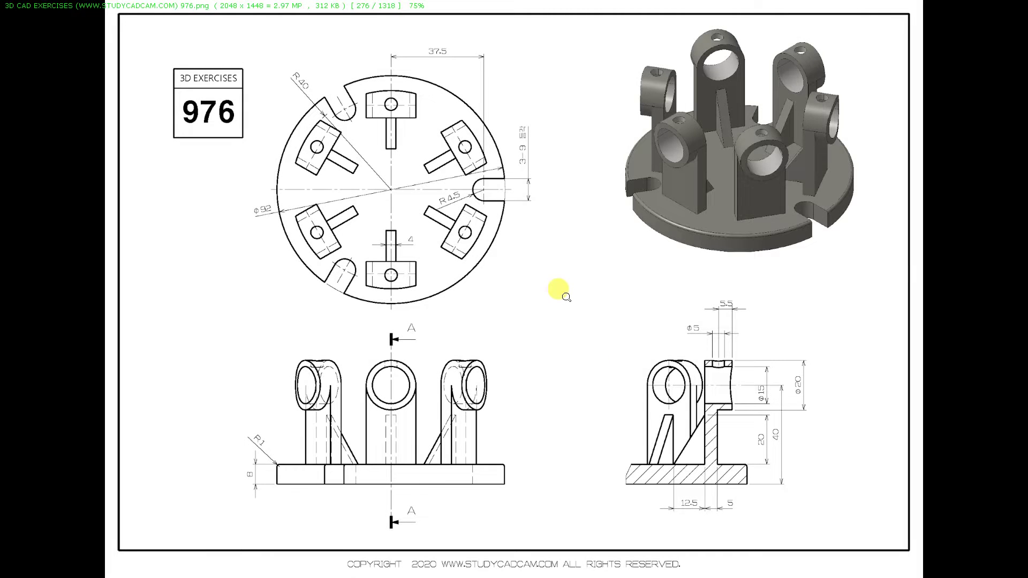
Open the FastStone context menu to close the exercise 976 reference drawing
{"action": "right_click", "coordinate": [563, 263]}
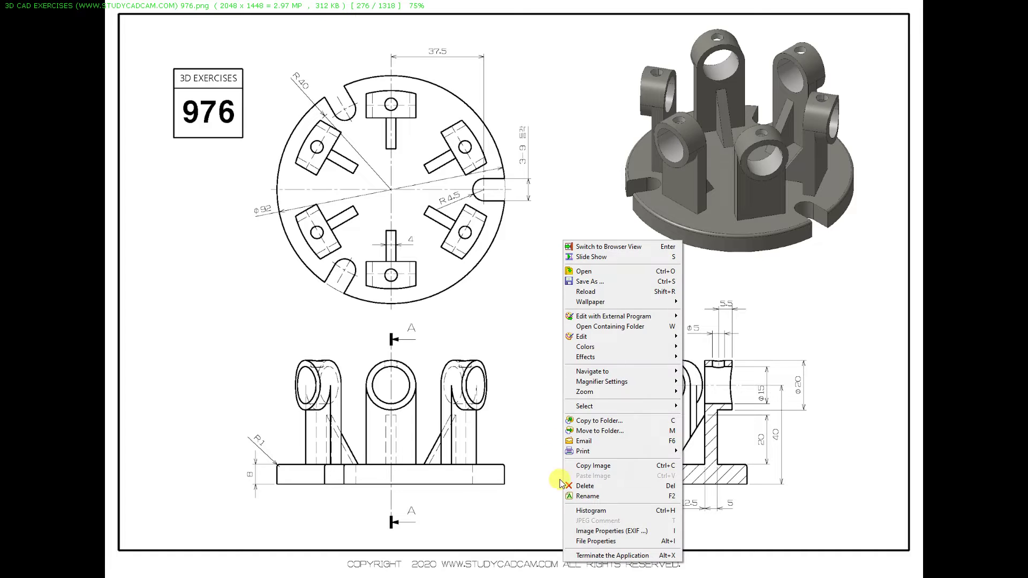
Quit FastStone, create a new part, and start a sketch on the Top Plane
{"action": "left_click", "coordinate": [628, 558]}
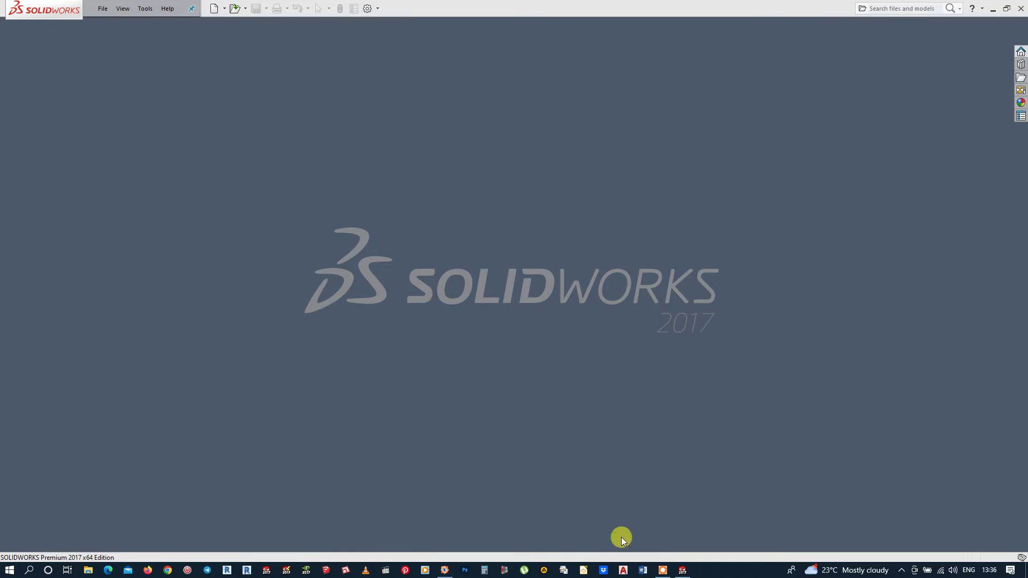
{"action": "left_click", "coordinate": [215, 9]}
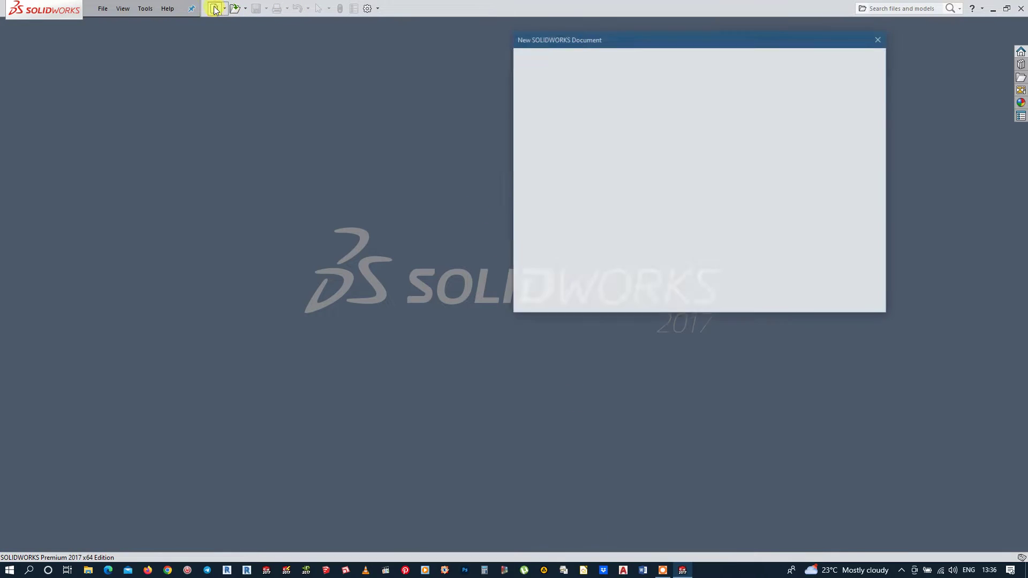
{"action": "left_click", "coordinate": [750, 293]}
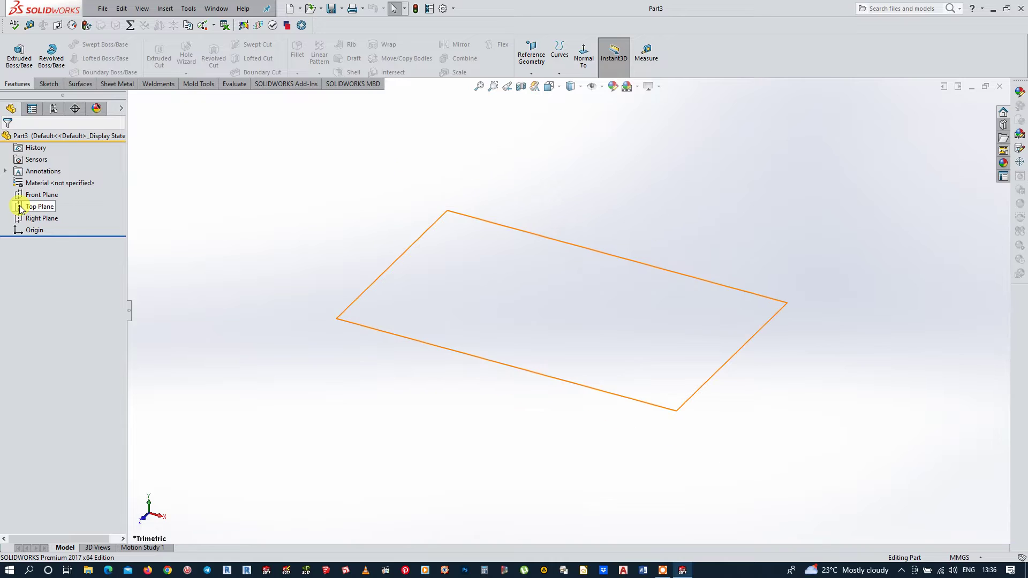
{"action": "left_click", "coordinate": [20, 209]}
{"action": "left_click", "coordinate": [29, 190]}
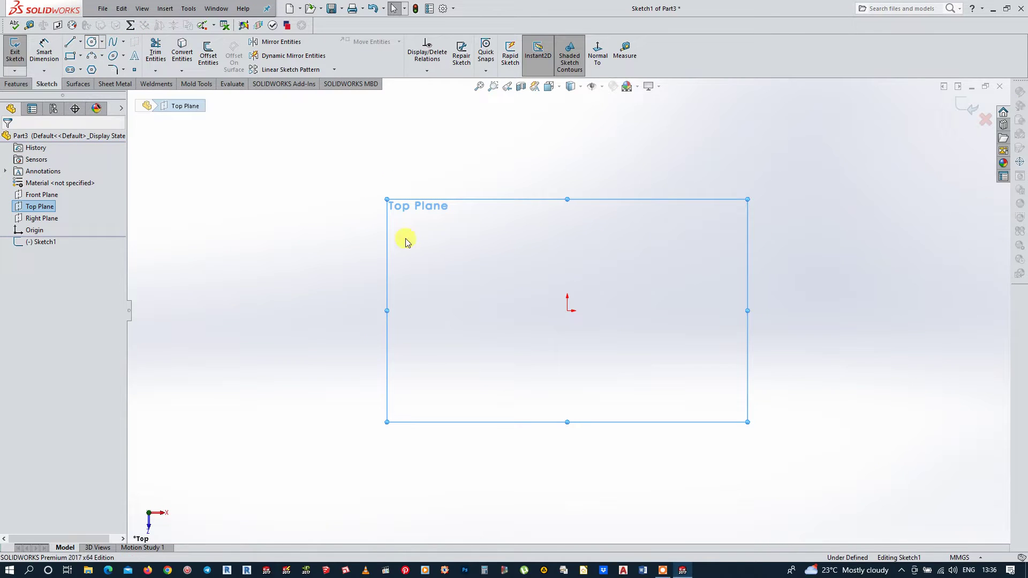
Draw a Ø92 circle centred on the origin
{"action": "left_click_drag", "start_coordinate": [568, 312], "coordinate": [609, 436]}
{"action": "type", "text": "92"}
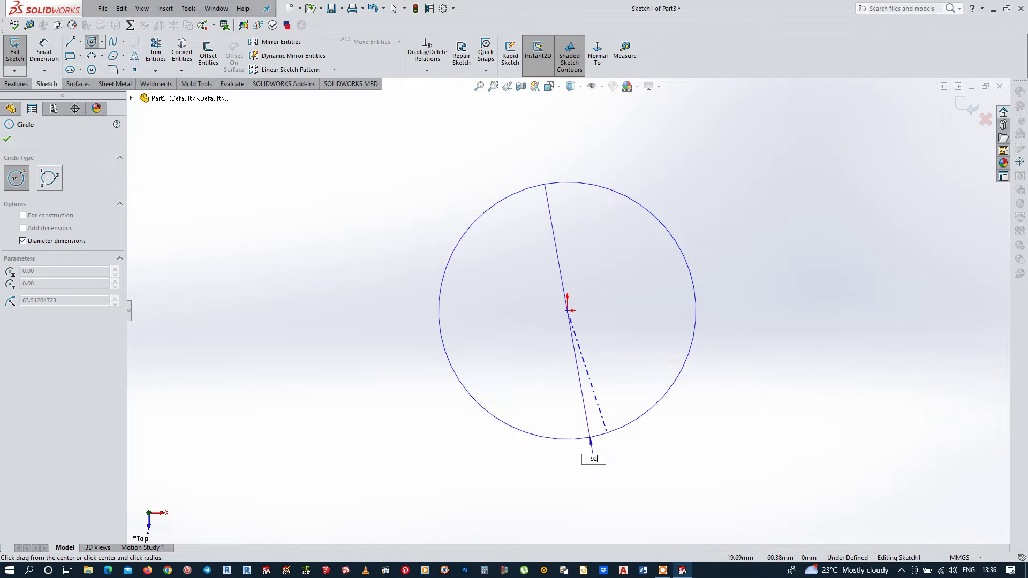
{"action": "key", "text": "Return"}
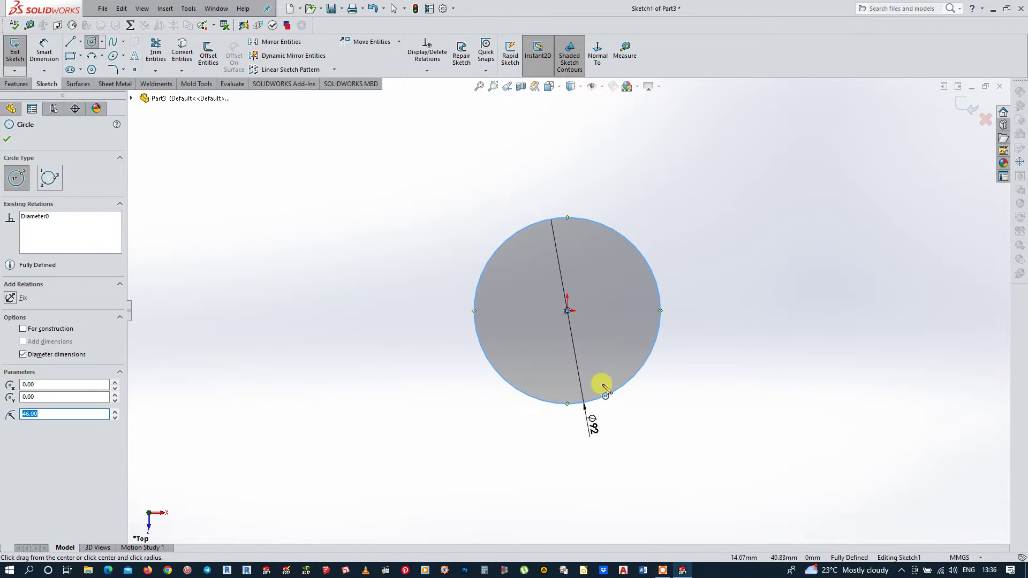
{"action": "scroll", "coordinate": [637, 324], "scroll_direction": "down", "scroll_amount": 2}
{"action": "scroll", "coordinate": [637, 321], "scroll_direction": "down", "scroll_amount": 1}
{"action": "key", "text": "Escape"}
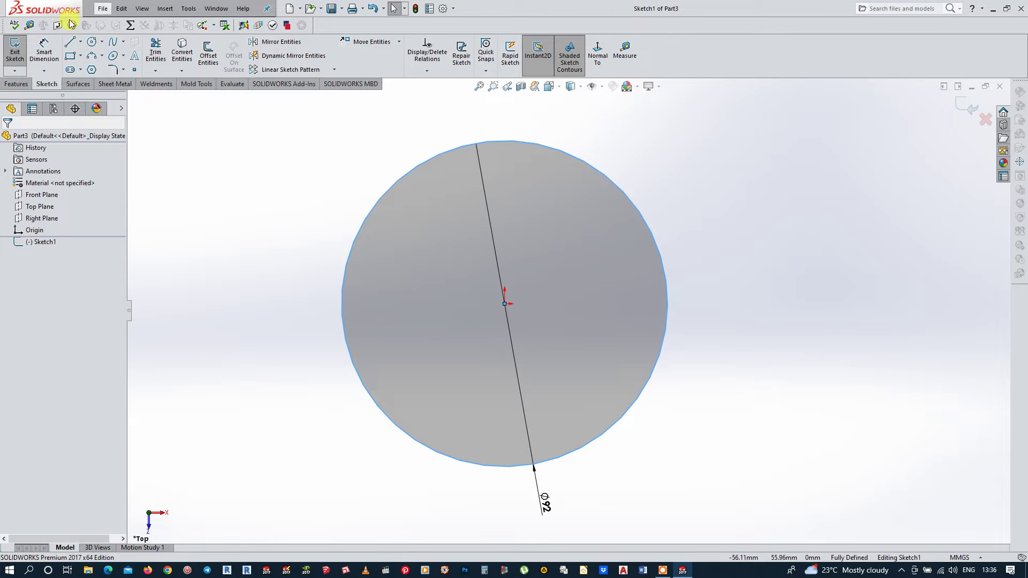
Draw a horizontal centerline from the origin to the circle's right edge
{"action": "left_click", "coordinate": [81, 42]}
{"action": "left_click", "coordinate": [92, 67]}
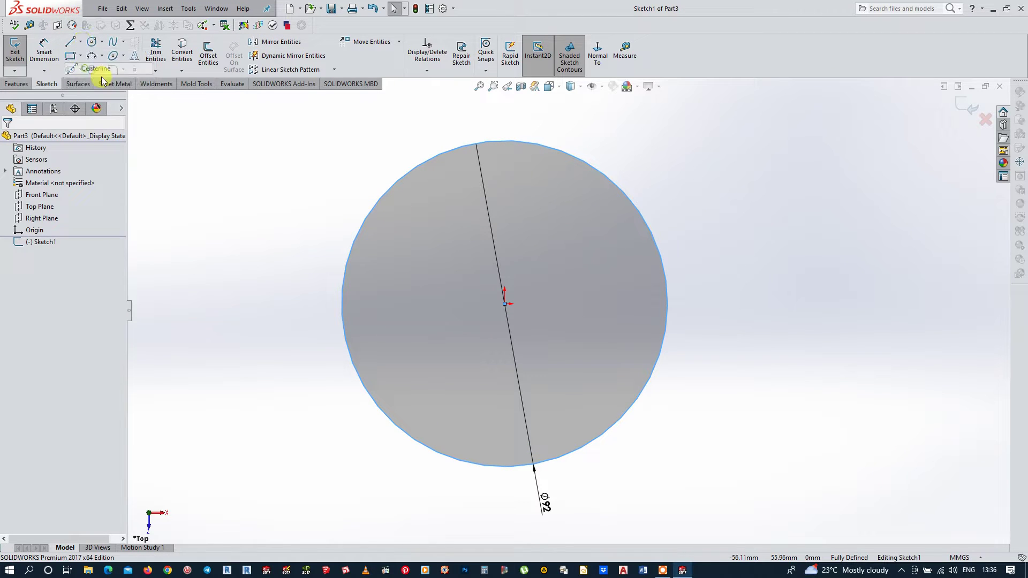
{"action": "left_click", "coordinate": [504, 304]}
{"action": "left_click", "coordinate": [667, 304]}
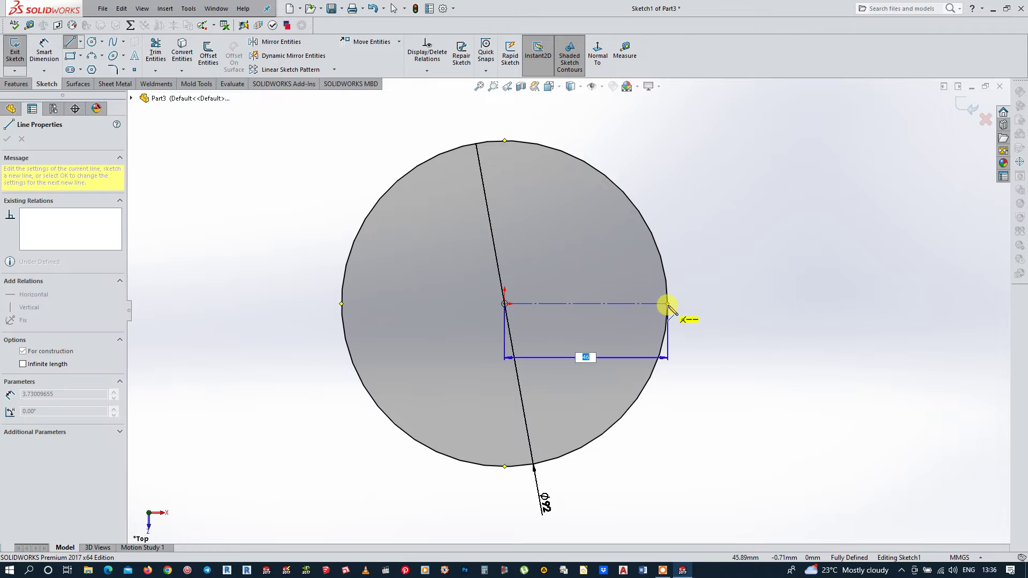
{"action": "left_click", "coordinate": [616, 304]}
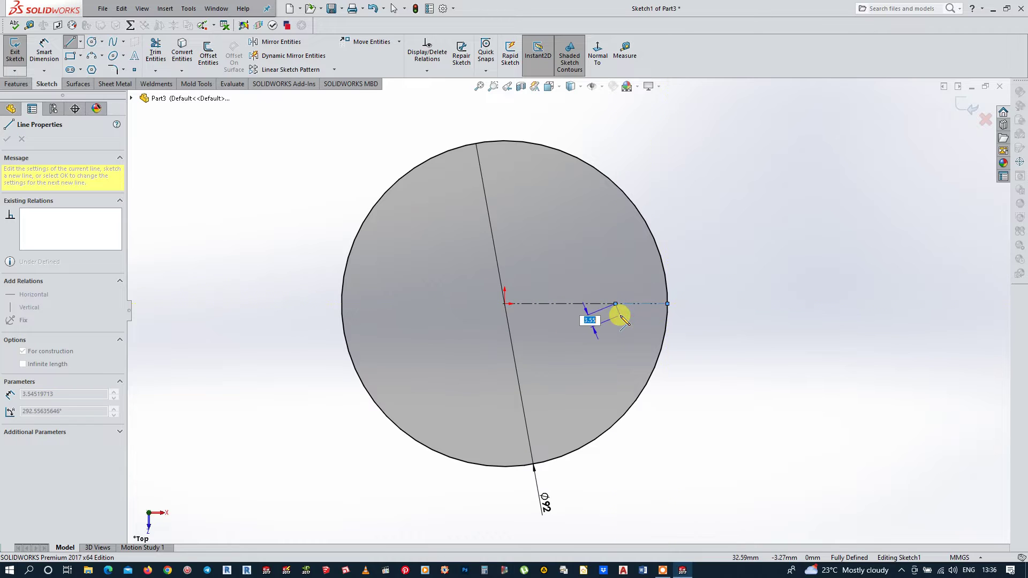
{"action": "key", "text": "Escape"}
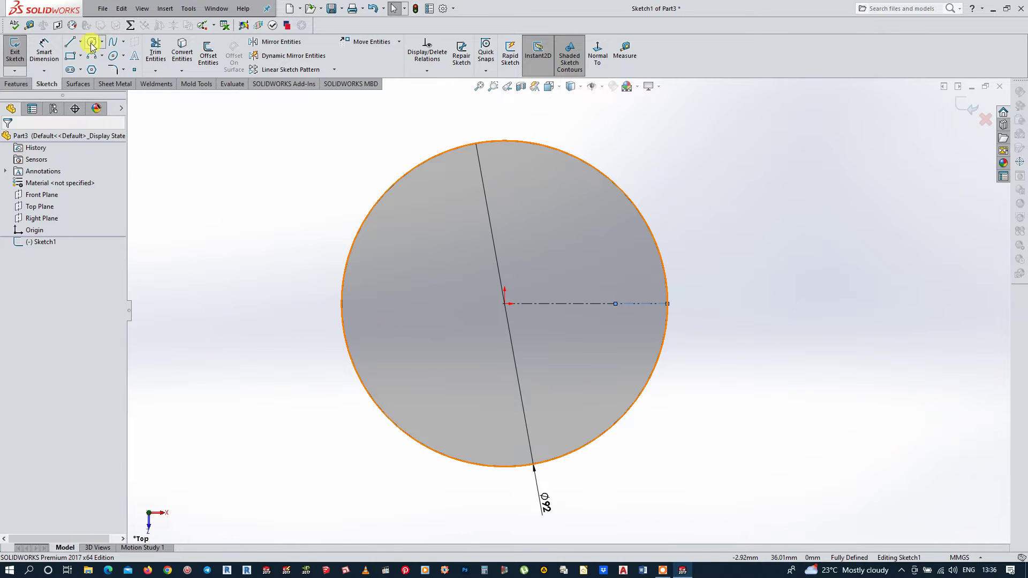
{"action": "left_click", "coordinate": [92, 47]}
{"action": "scroll", "coordinate": [615, 306], "scroll_direction": "down", "scroll_amount": 3}
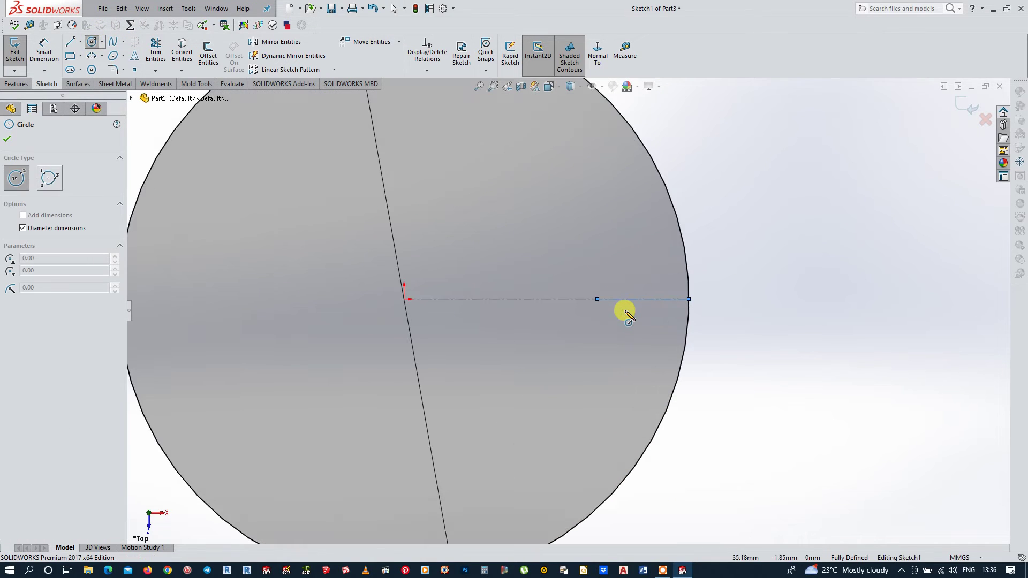
Draw a Ø9 circle centred on the horizontal centerline
{"action": "left_click", "coordinate": [92, 43]}
{"action": "left_click", "coordinate": [597, 299]}
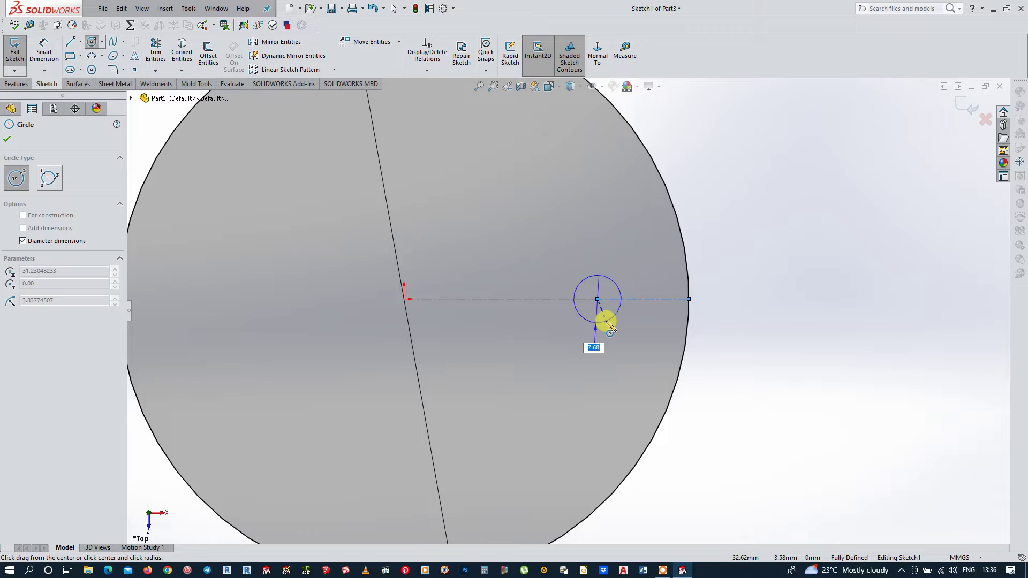
{"action": "left_click", "coordinate": [605, 322]}
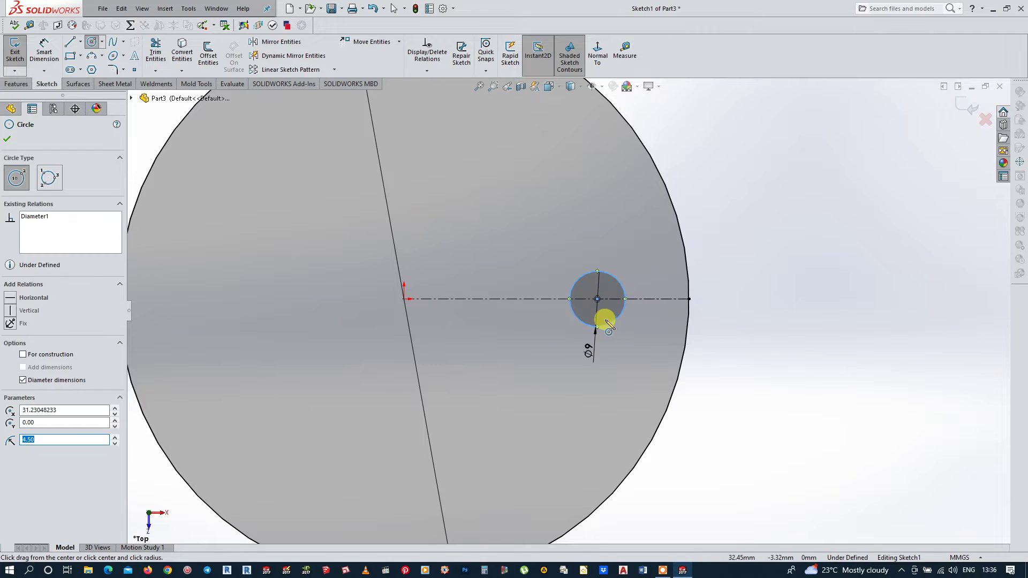
{"action": "key", "text": "Escape"}
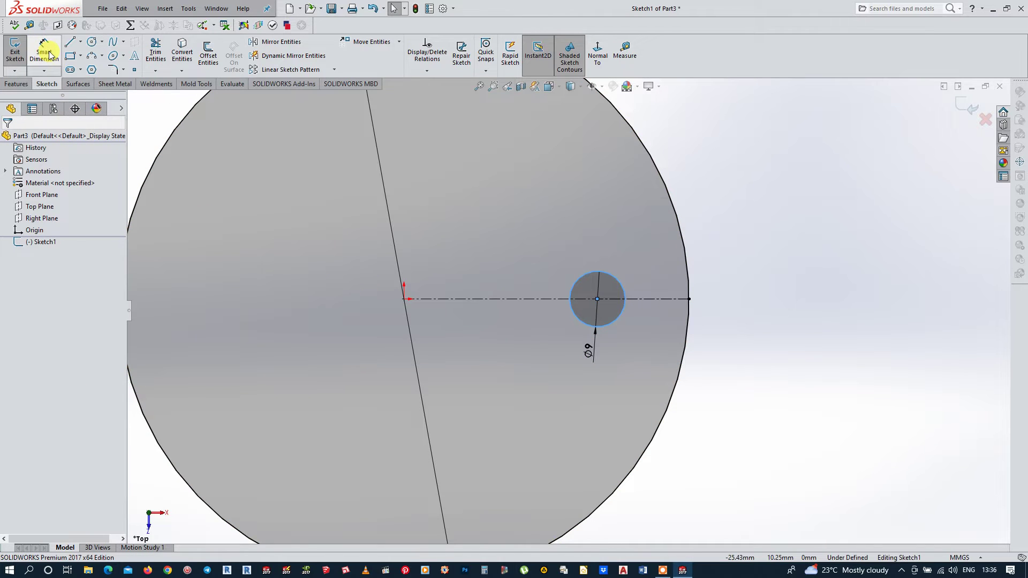
Dimension the Ø9 circle's centre 37.50 from the origin
{"action": "left_click", "coordinate": [48, 52]}
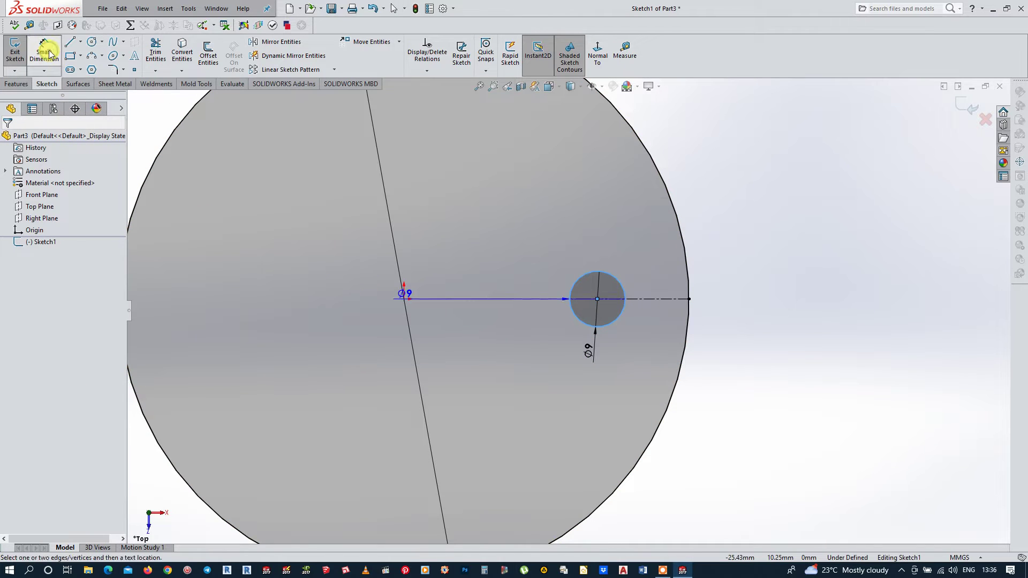
{"action": "left_click", "coordinate": [404, 298]}
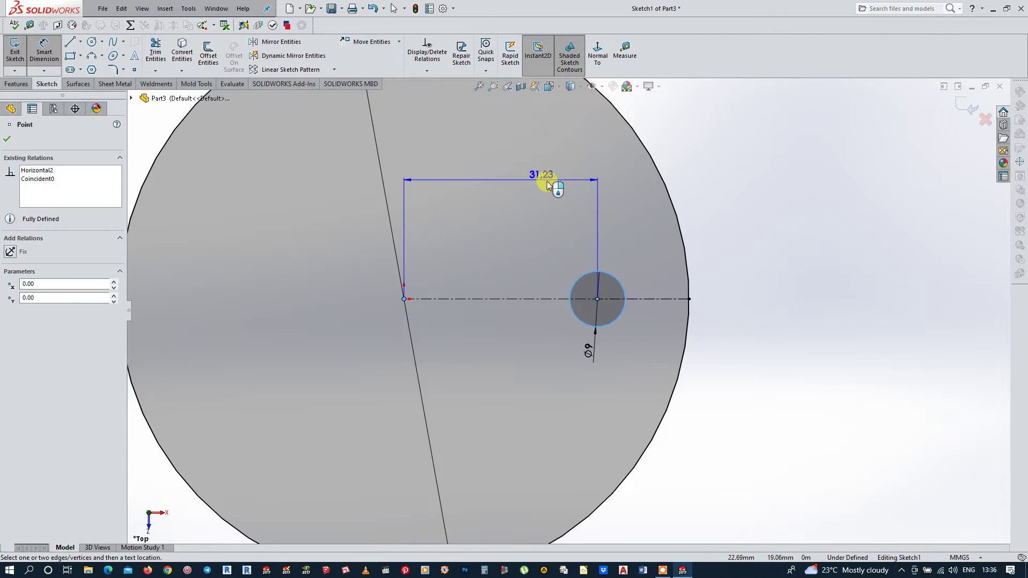
{"action": "scroll", "coordinate": [543, 214], "scroll_direction": "up", "scroll_amount": 2}
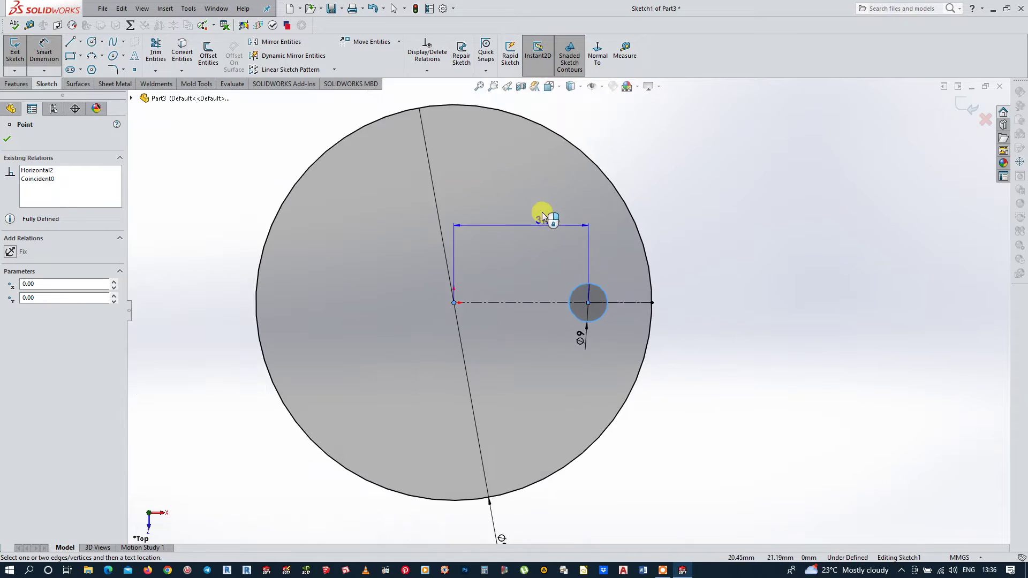
{"action": "scroll", "coordinate": [542, 215], "scroll_direction": "up", "scroll_amount": 2}
{"action": "scroll", "coordinate": [543, 184], "scroll_direction": "up", "scroll_amount": 2}
{"action": "left_click", "coordinate": [537, 159]}
{"action": "type", "text": "37."}
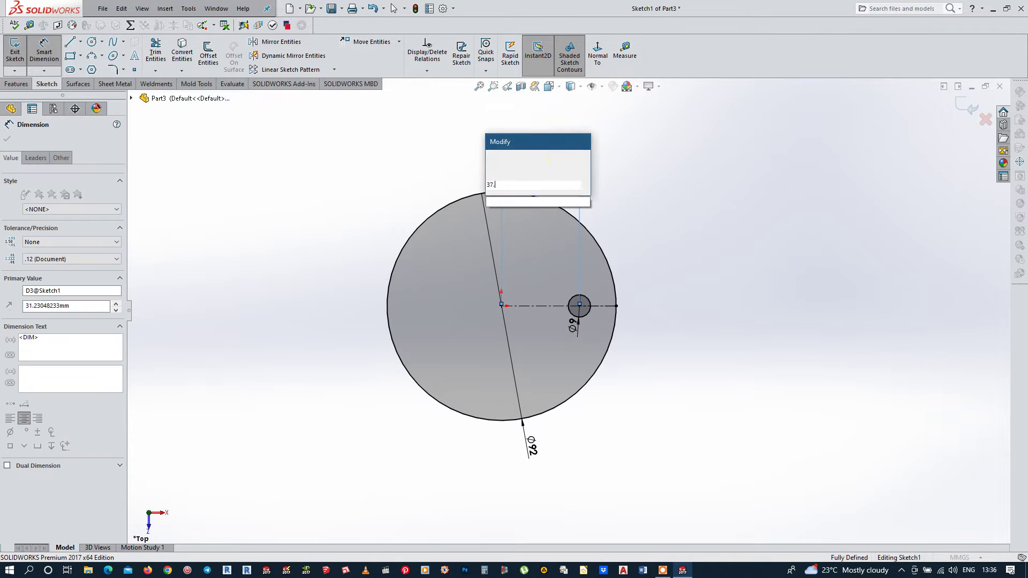
{"action": "key", "text": "Return"}
{"action": "scroll", "coordinate": [615, 305], "scroll_direction": "down", "scroll_amount": 3}
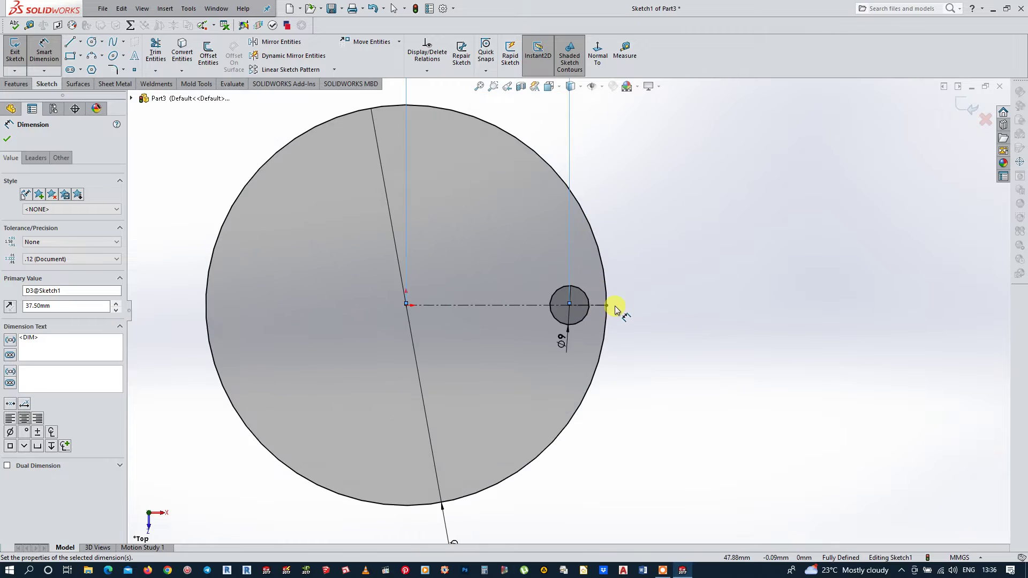
{"action": "scroll", "coordinate": [615, 305], "scroll_direction": "down", "scroll_amount": 2}
Draw two horizontal lines from the Ø9 circle's top and bottom to the outer circle
{"action": "left_click", "coordinate": [75, 43]}
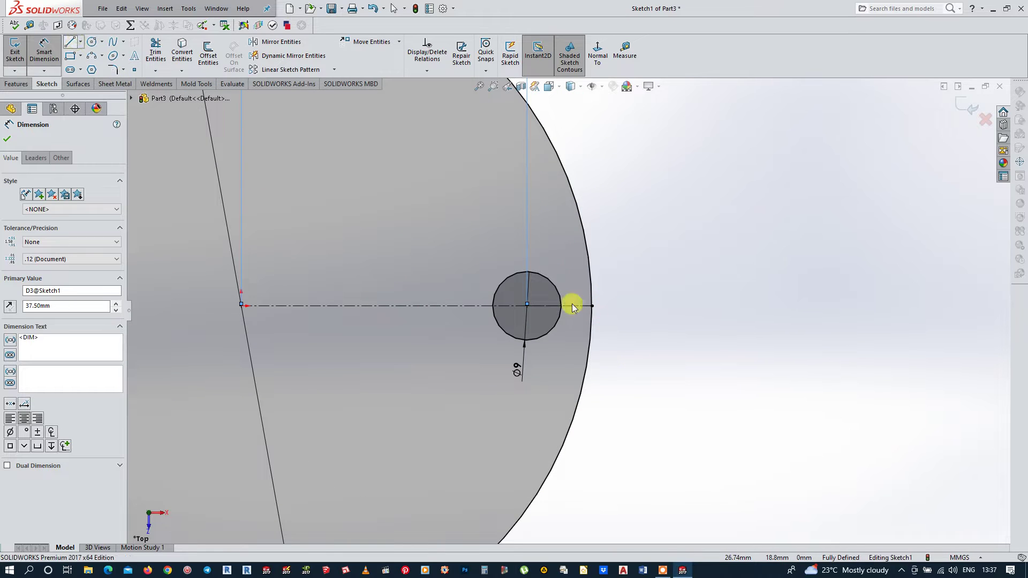
{"action": "left_click", "coordinate": [528, 273]}
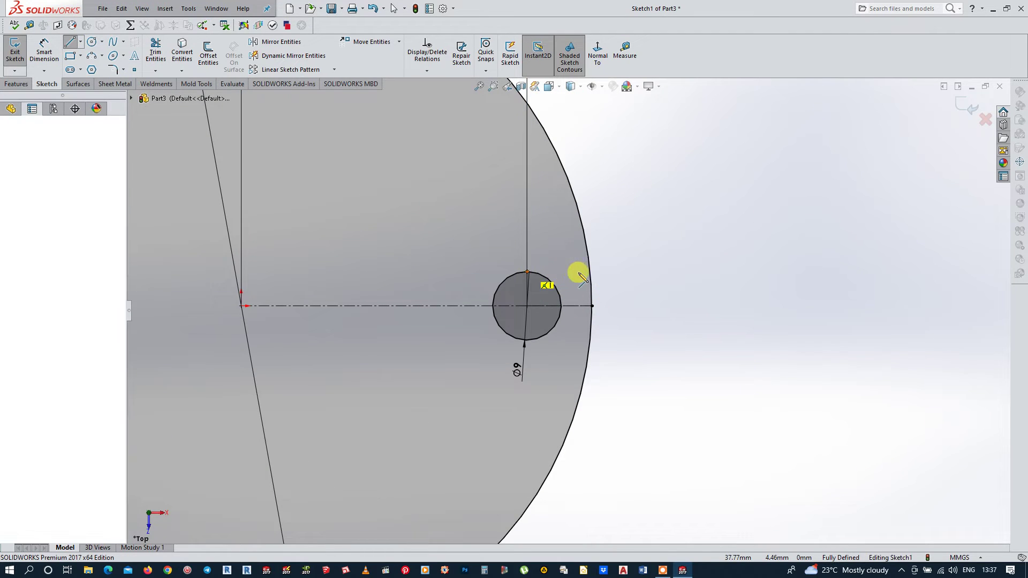
{"action": "left_click", "coordinate": [590, 272]}
{"action": "key", "text": "Escape"}
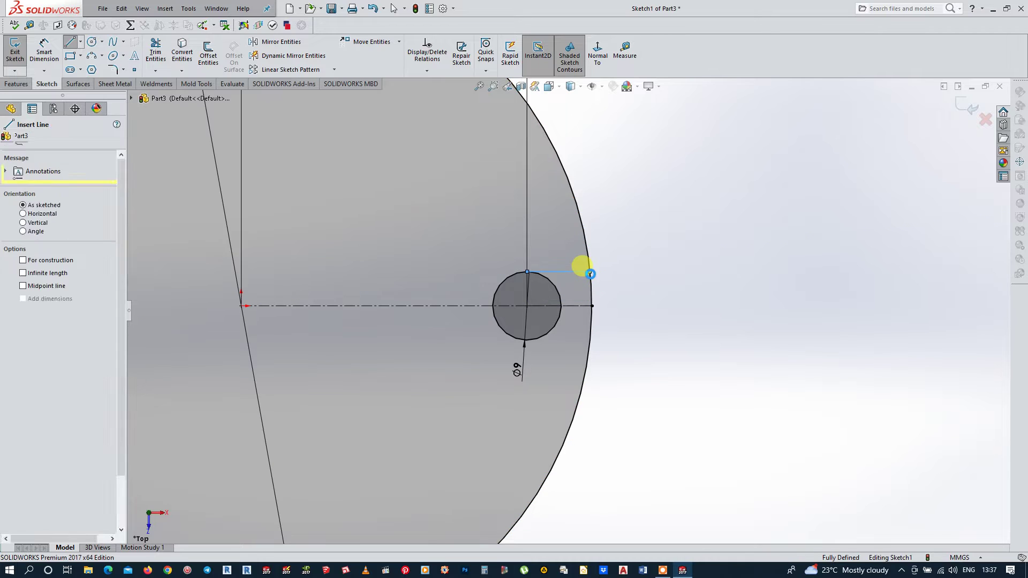
{"action": "key", "text": "Escape"}
{"action": "key", "text": "Return"}
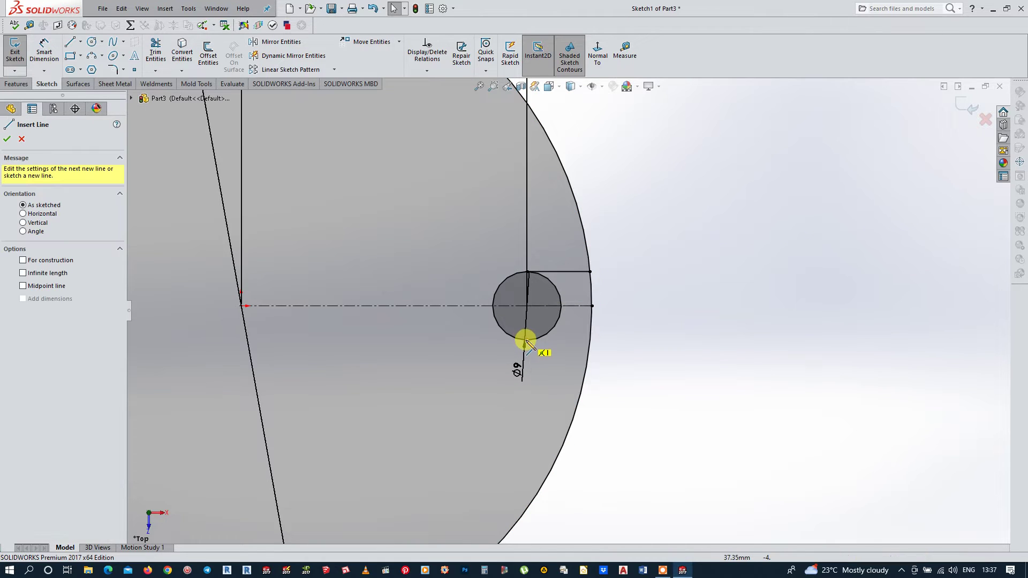
{"action": "left_click", "coordinate": [527, 340]}
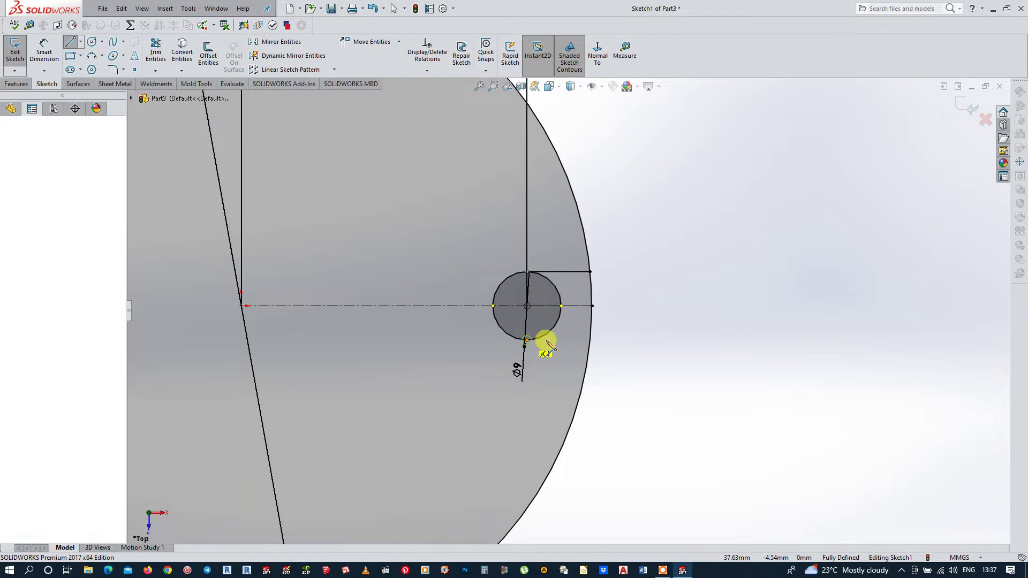
{"action": "left_click", "coordinate": [590, 340]}
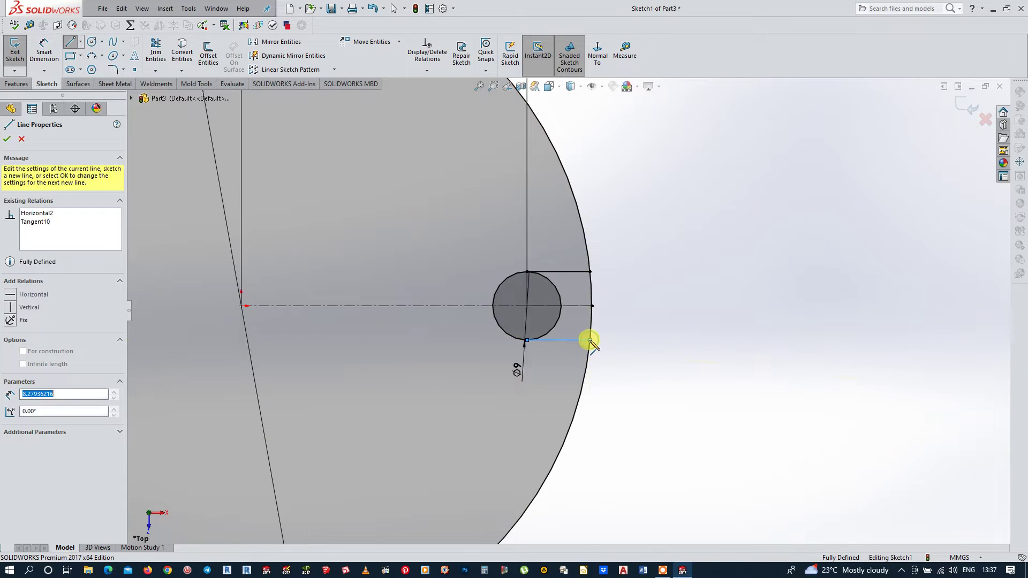
{"action": "key", "text": "Escape"}
{"action": "key", "text": "Escape"}
Select the upper slot line, the Ø9 circle and the lower slot line
{"action": "left_click", "coordinate": [591, 347]}
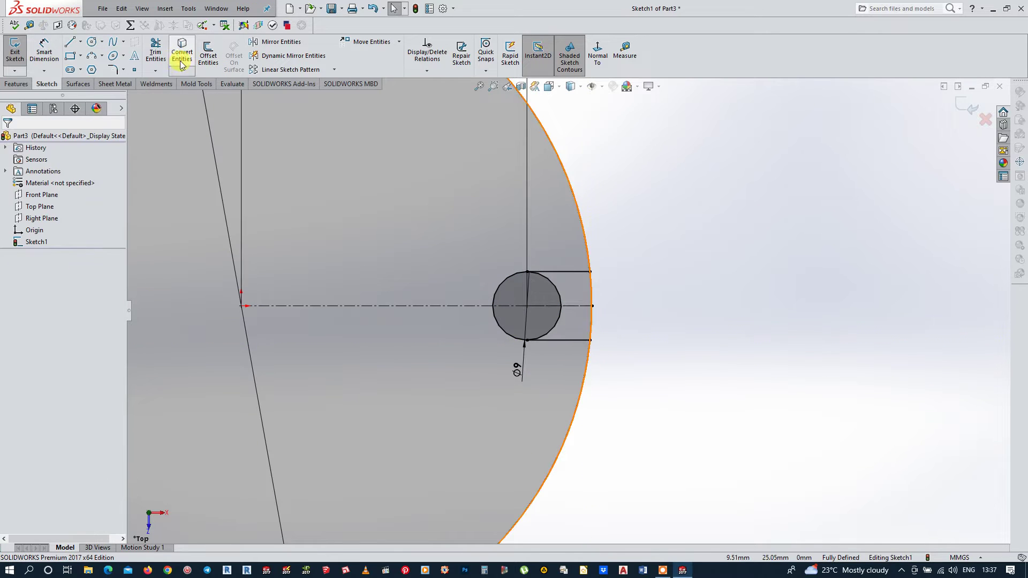
{"action": "scroll", "coordinate": [575, 252], "scroll_direction": "up", "scroll_amount": 4}
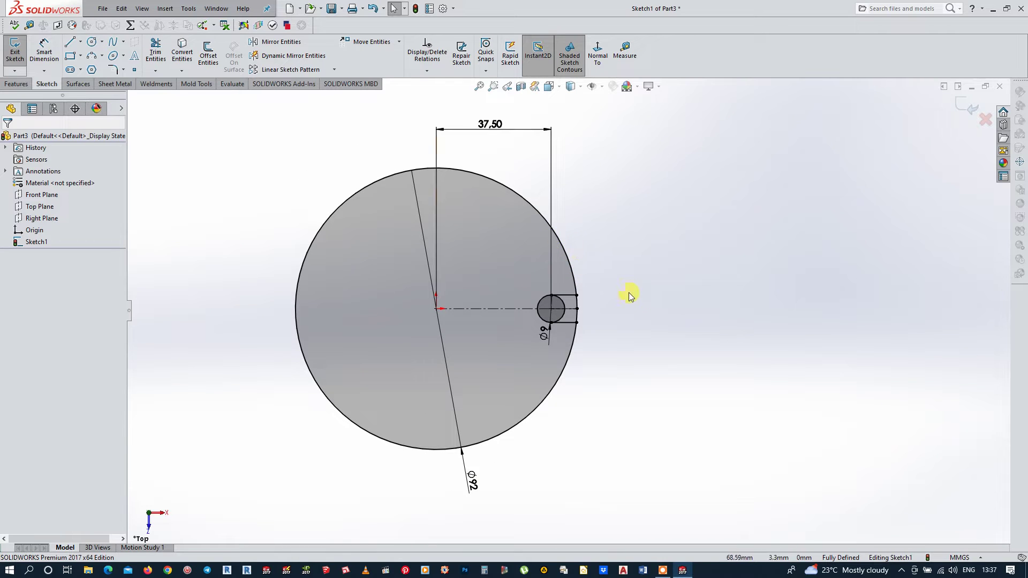
{"action": "scroll", "coordinate": [560, 323], "scroll_direction": "down", "scroll_amount": 3}
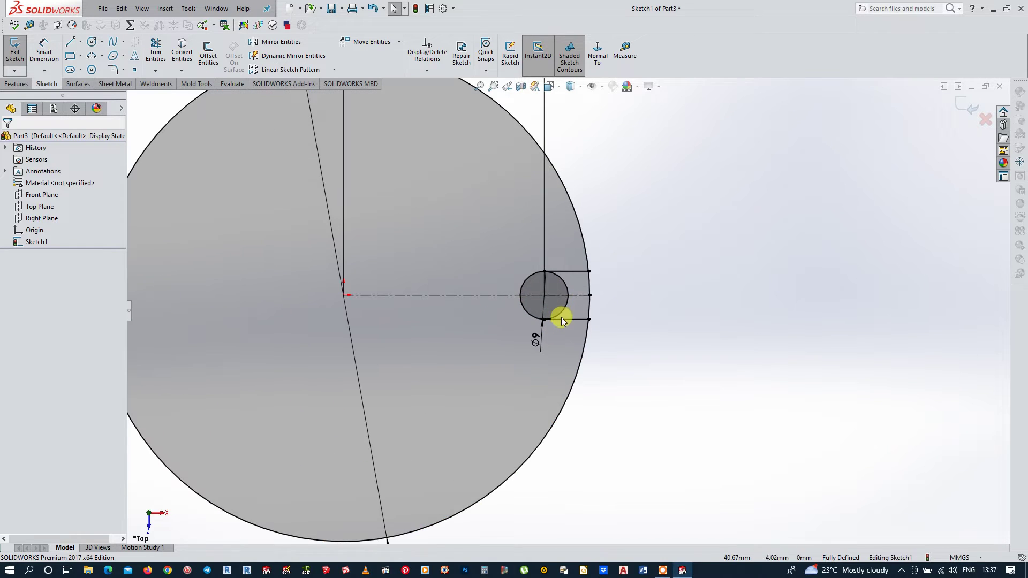
{"action": "left_click", "coordinate": [570, 272]}
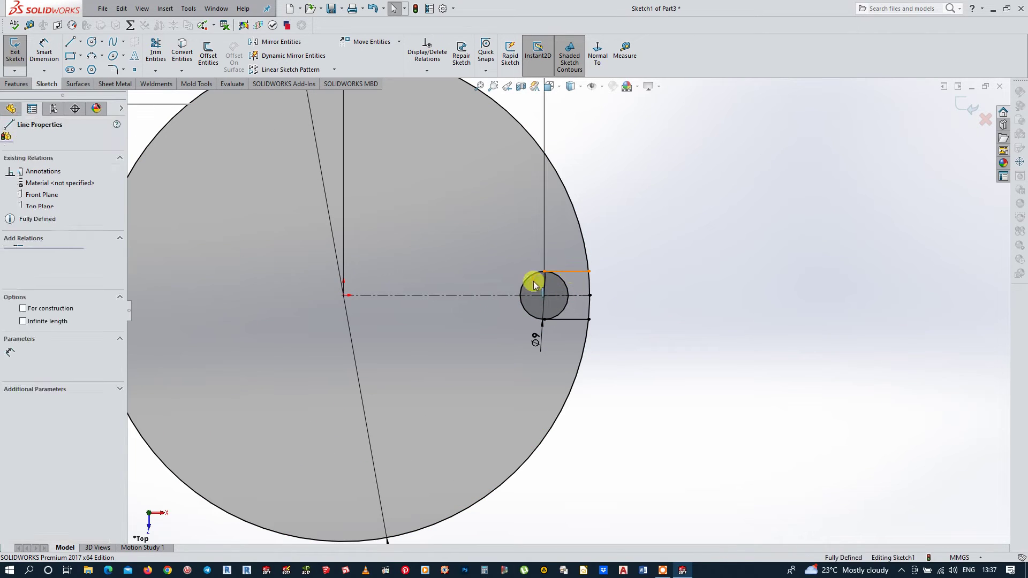
{"action": "left_click", "coordinate": [563, 312]}
Circular-pattern the selected slot into 3 instances over 360°
{"action": "left_click", "coordinate": [572, 320], "text": "ctrl"}
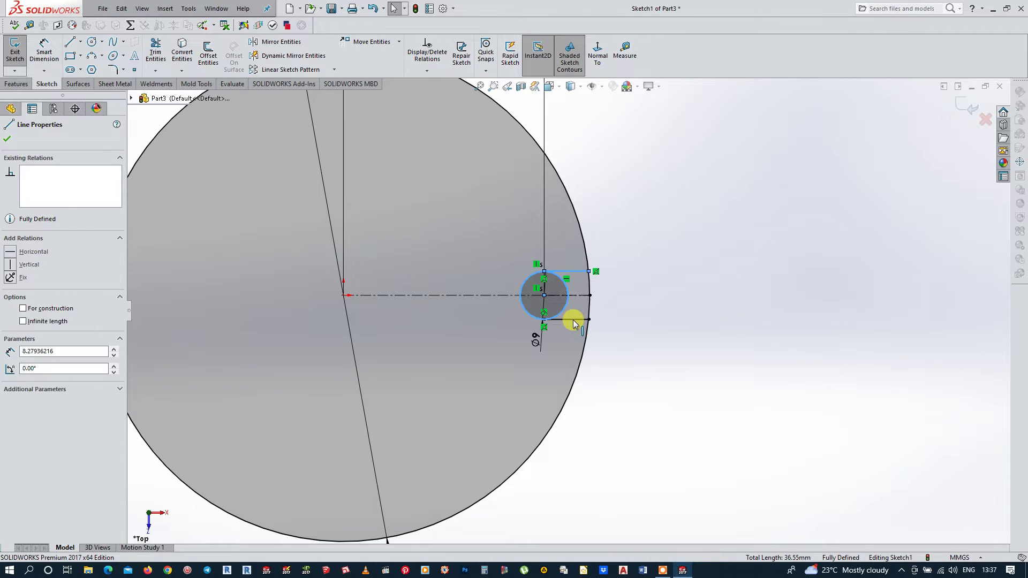
{"action": "left_click", "coordinate": [334, 70]}
{"action": "left_click", "coordinate": [313, 100]}
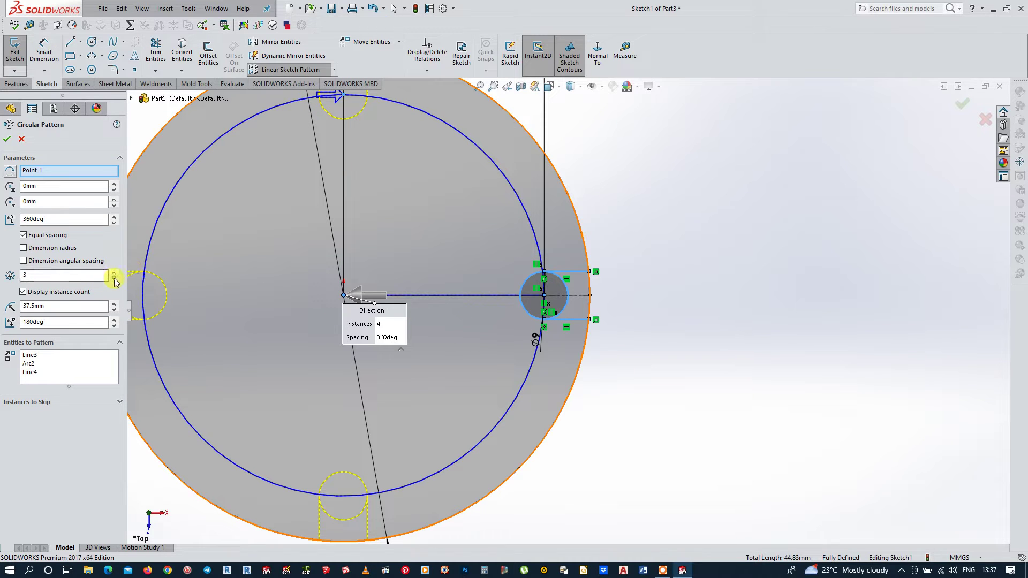
{"action": "left_click", "coordinate": [8, 139]}
Draw a centerline from the origin to the lower slot's centre
{"action": "key", "text": "f"}
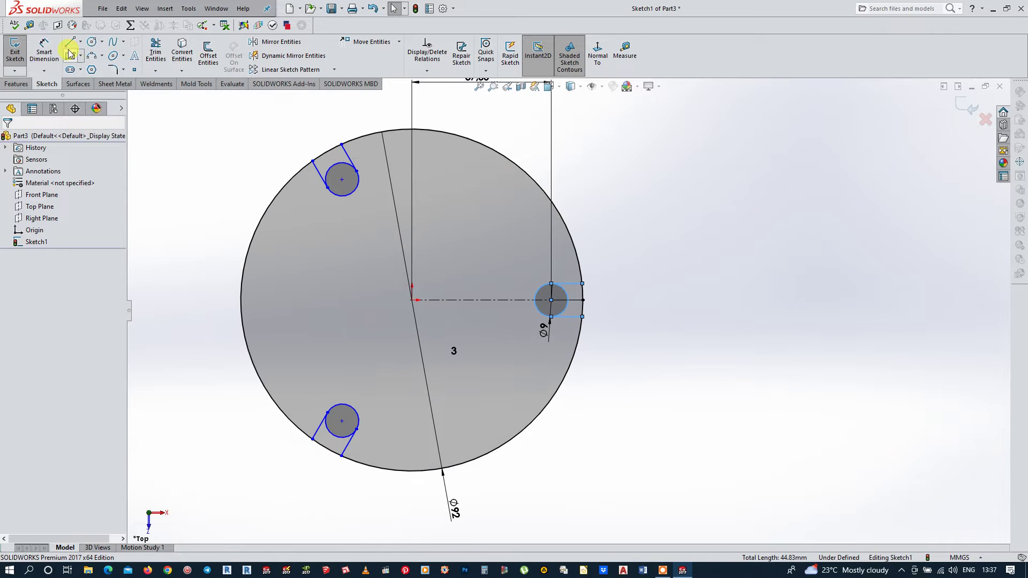
{"action": "left_click", "coordinate": [79, 44]}
{"action": "left_click", "coordinate": [93, 65]}
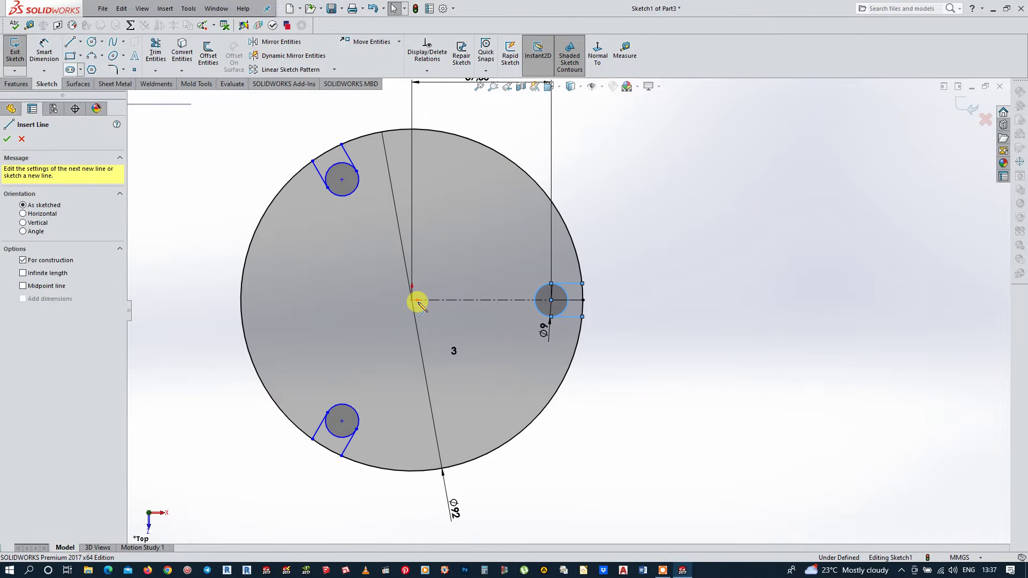
{"action": "left_click", "coordinate": [411, 300]}
{"action": "left_click", "coordinate": [342, 421]}
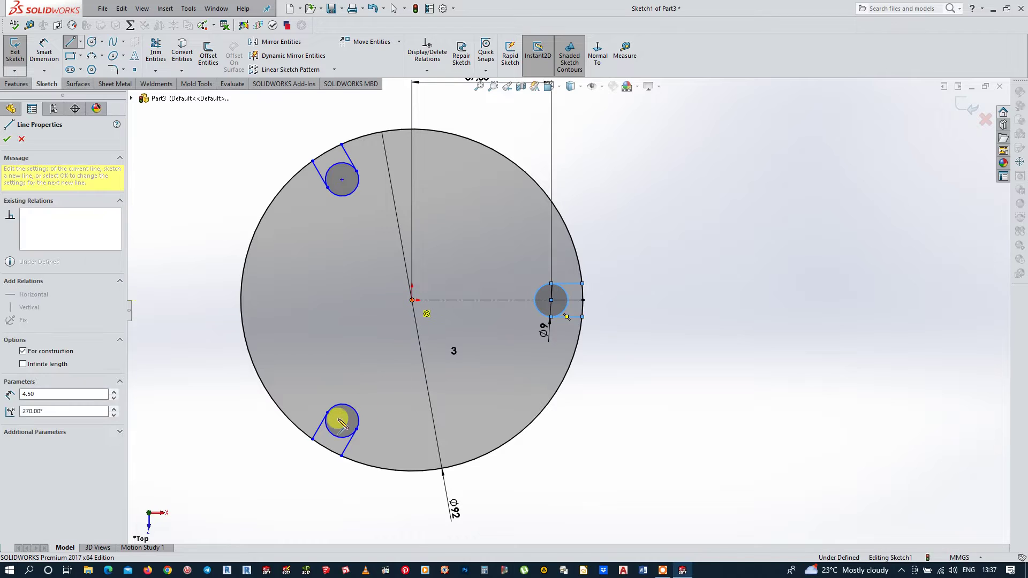
{"action": "key", "text": "Escape"}
{"action": "key", "text": "Escape"}
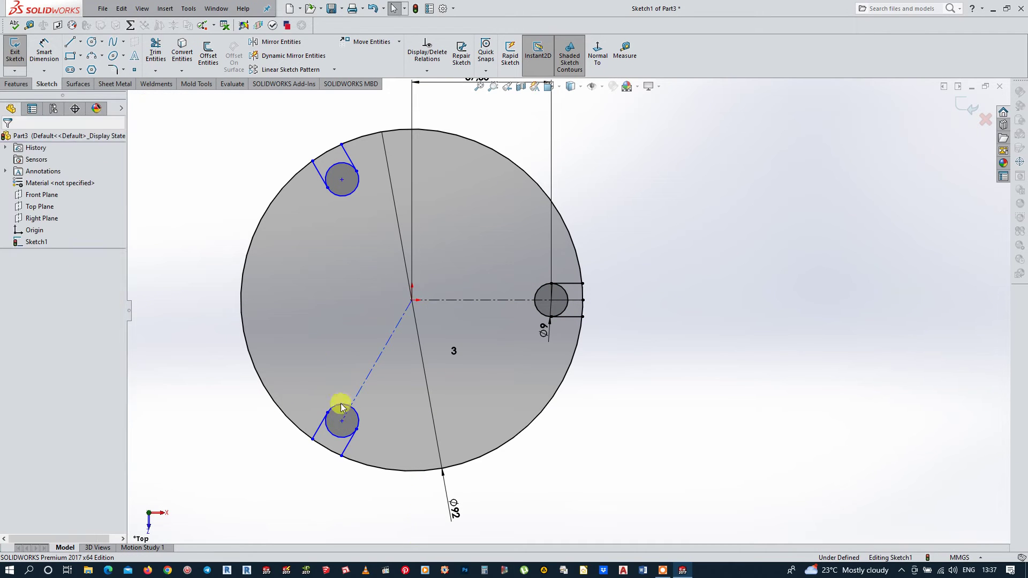
Dimension the 120° angle between the centerlines and the 37.50 origin-to-slot distance
{"action": "left_click", "coordinate": [54, 47]}
{"action": "left_click", "coordinate": [471, 299]}
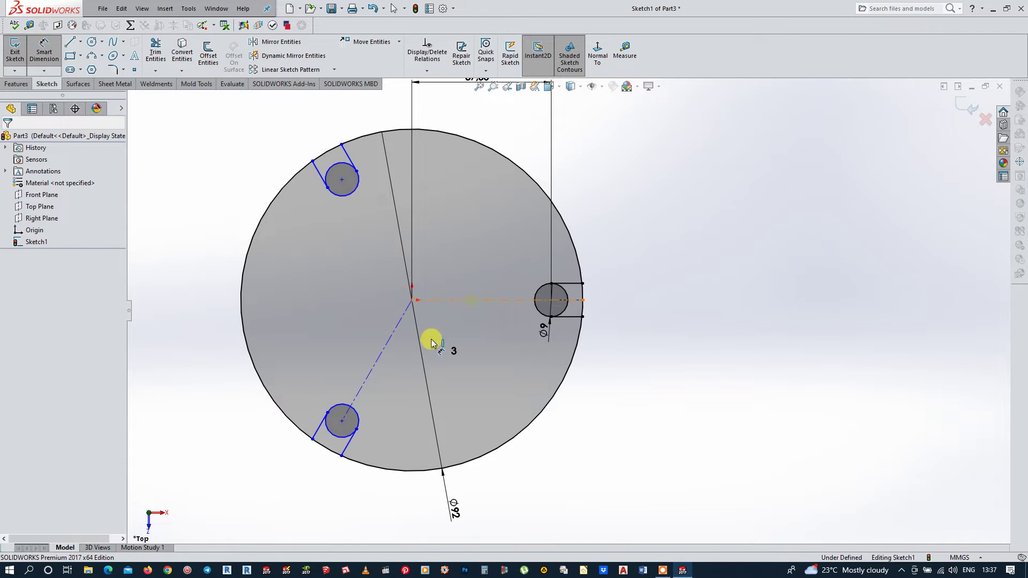
{"action": "left_click", "coordinate": [381, 353]}
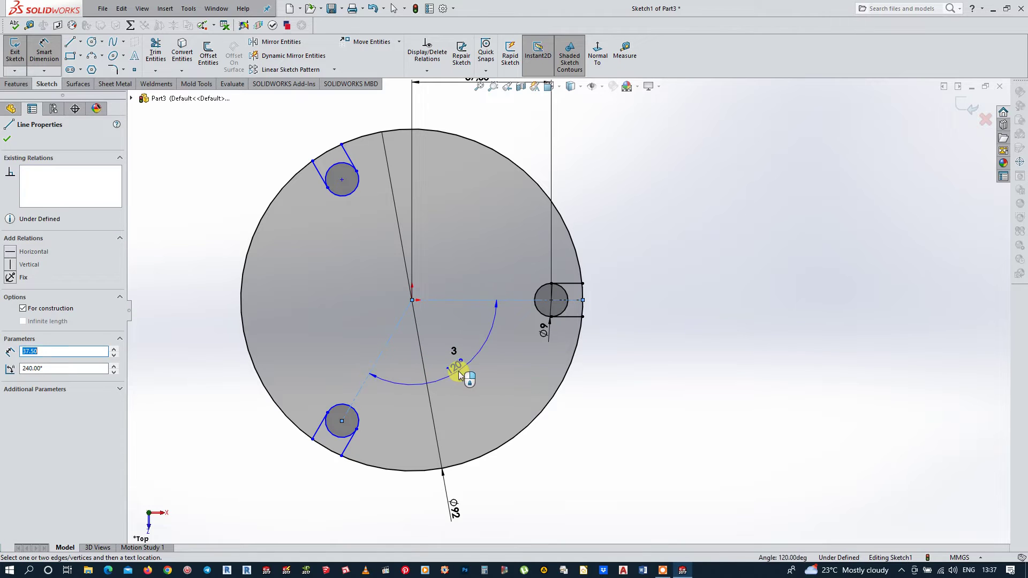
{"action": "left_click", "coordinate": [459, 375]}
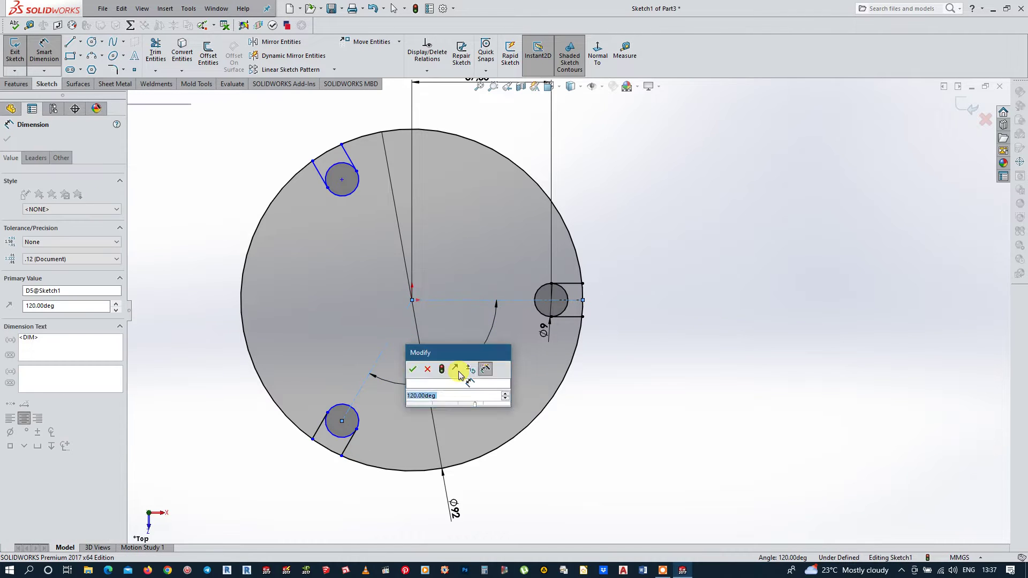
{"action": "left_click", "coordinate": [413, 369]}
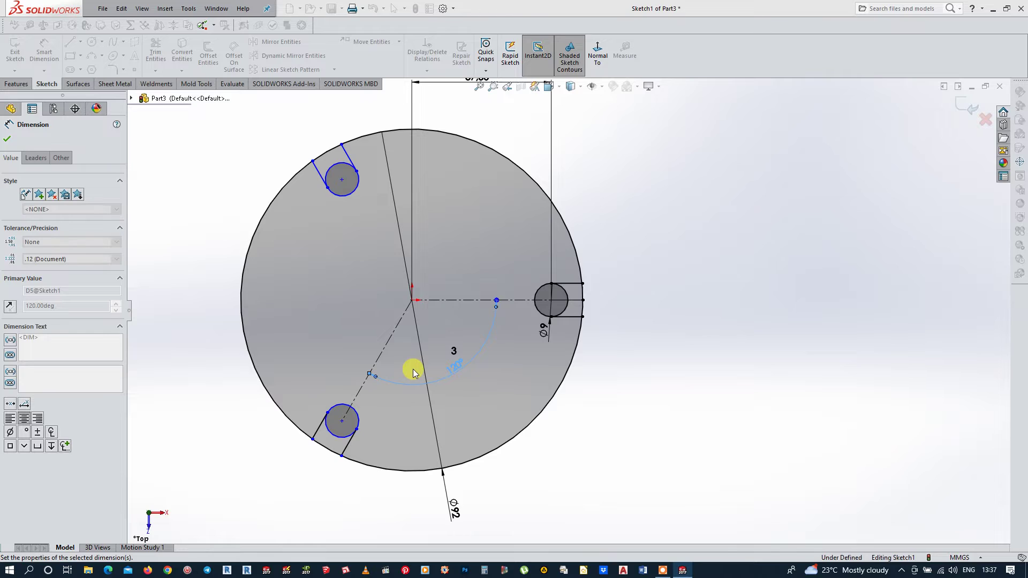
{"action": "left_click", "coordinate": [413, 301]}
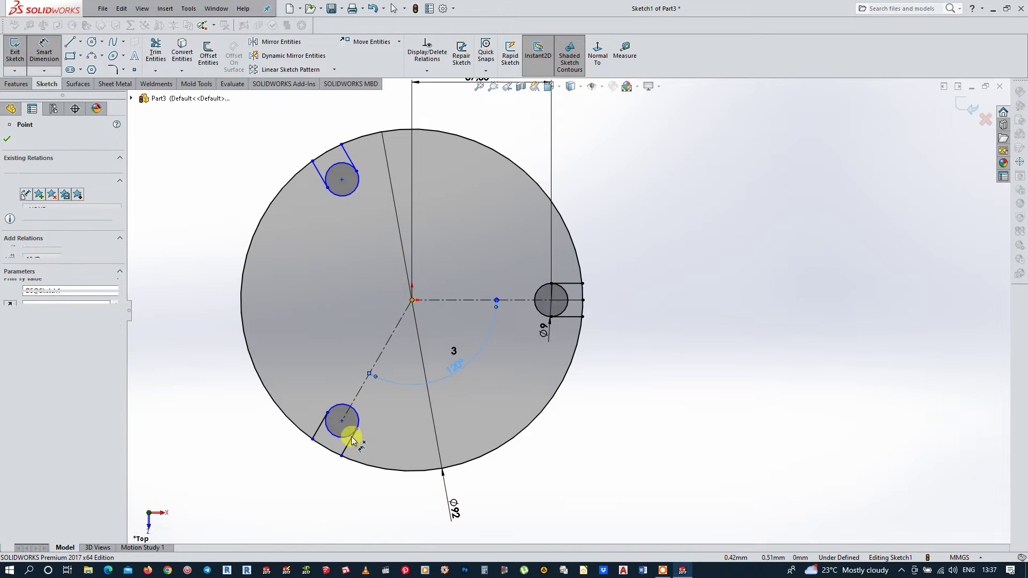
{"action": "left_click", "coordinate": [341, 419]}
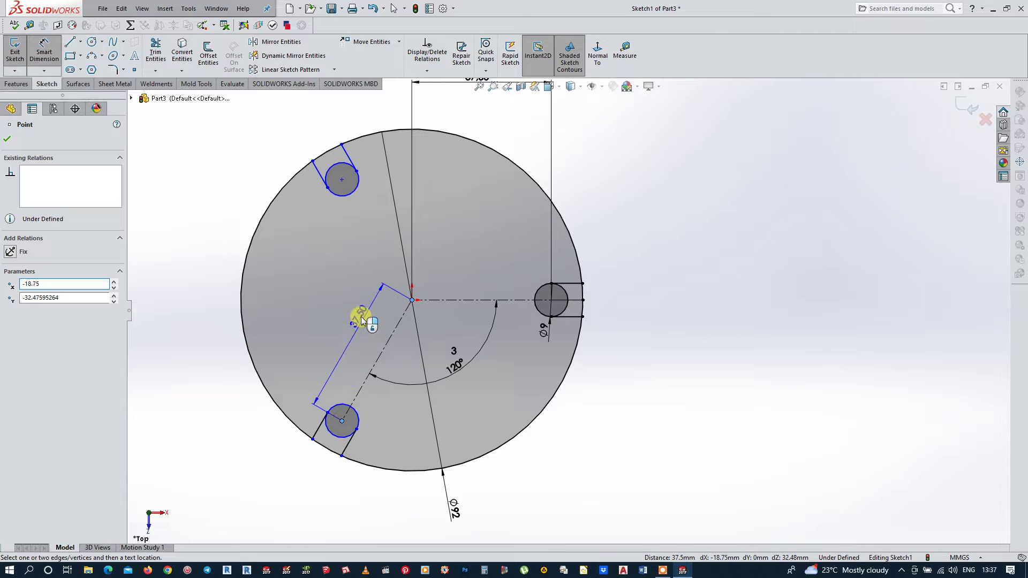
{"action": "left_click", "coordinate": [351, 310]}
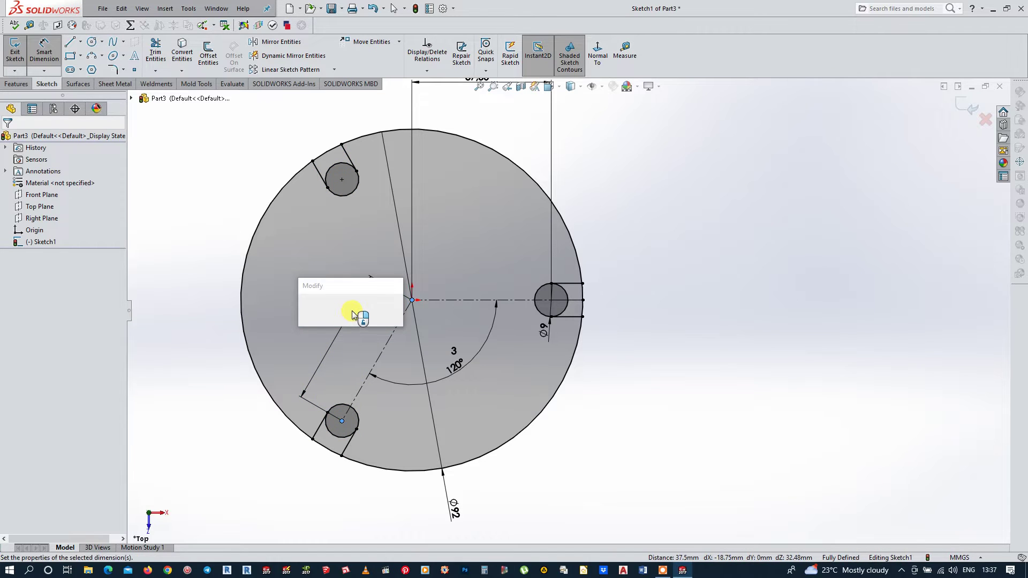
Exit the sketch and extrude the slotted disc region 8 mm
{"action": "key", "text": "Return"}
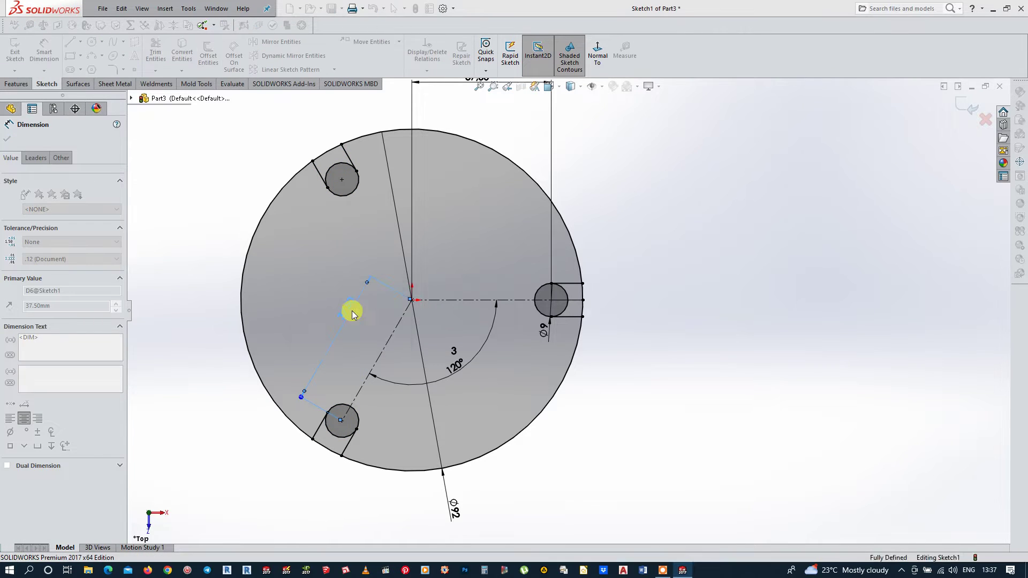
{"action": "left_click", "coordinate": [972, 111]}
{"action": "left_click", "coordinate": [971, 109]}
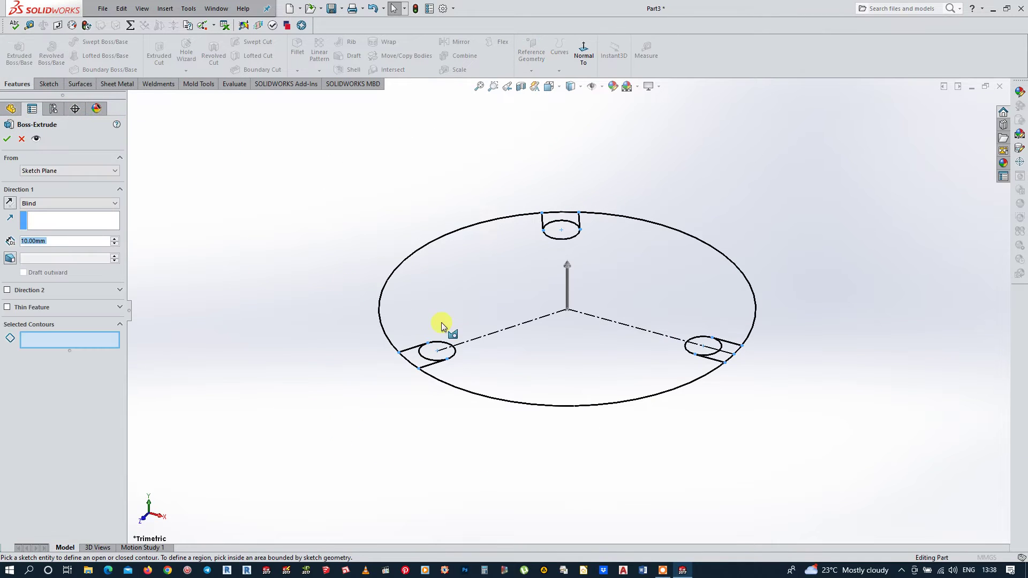
{"action": "left_click", "coordinate": [563, 366]}
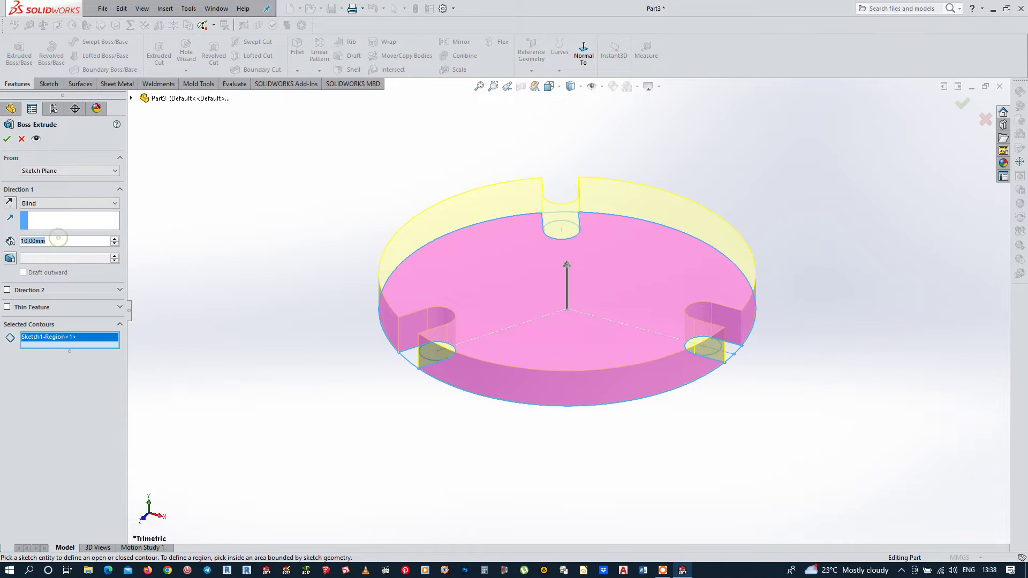
{"action": "type", "text": "8"}
{"action": "key", "text": "Return"}
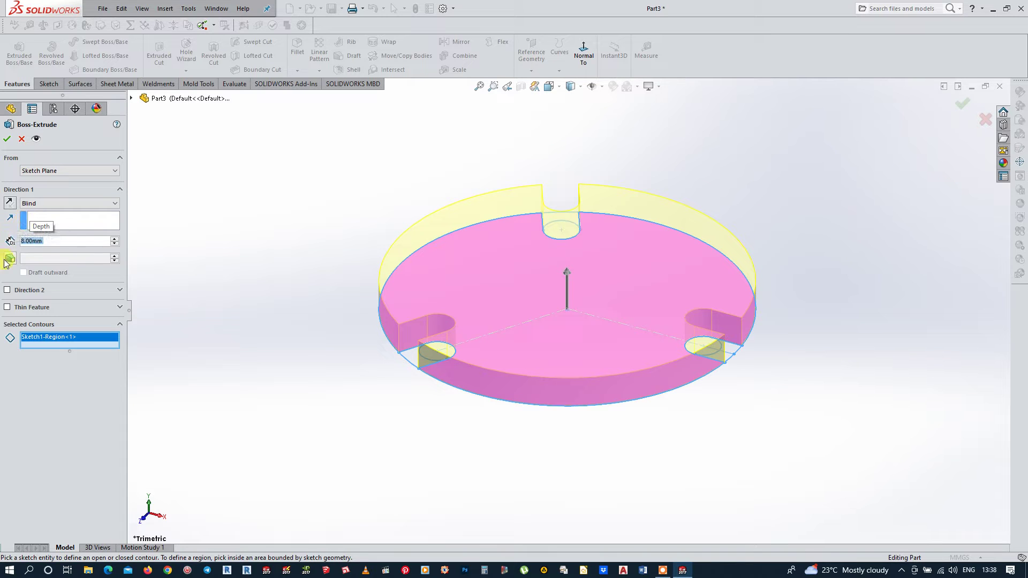
{"action": "left_click", "coordinate": [6, 139]}
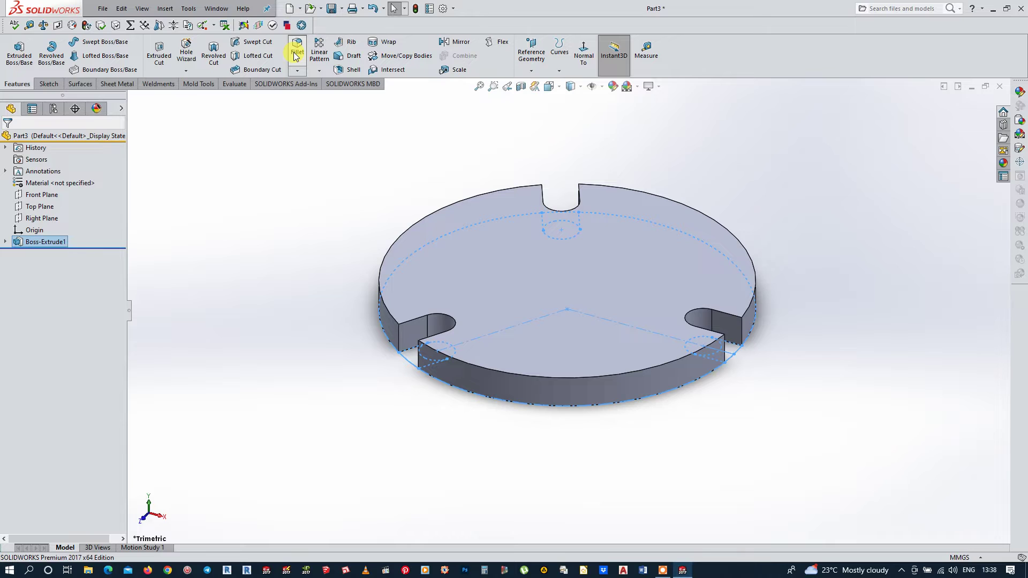
Fillet the disc's three top outer edges with a 1 mm radius
{"action": "left_click", "coordinate": [296, 53]}
{"action": "type", "text": "1"}
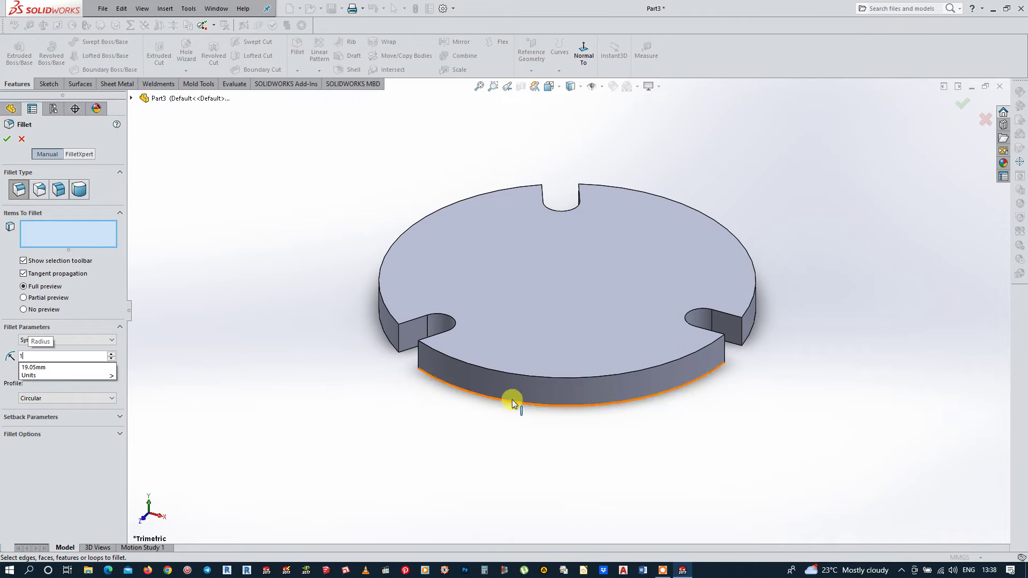
{"action": "key", "text": "Return"}
{"action": "left_click", "coordinate": [543, 378]}
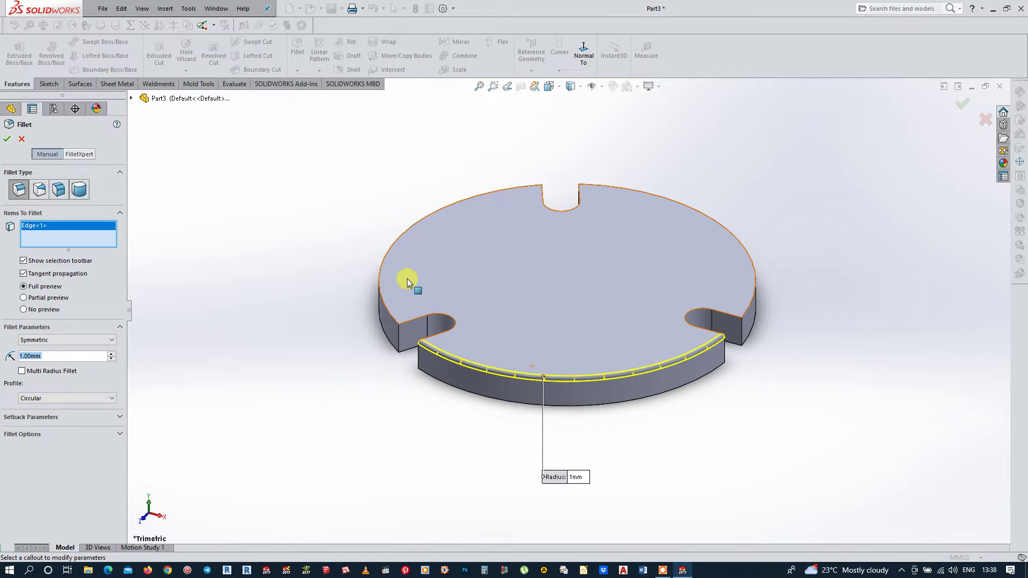
{"action": "left_click", "coordinate": [385, 258]}
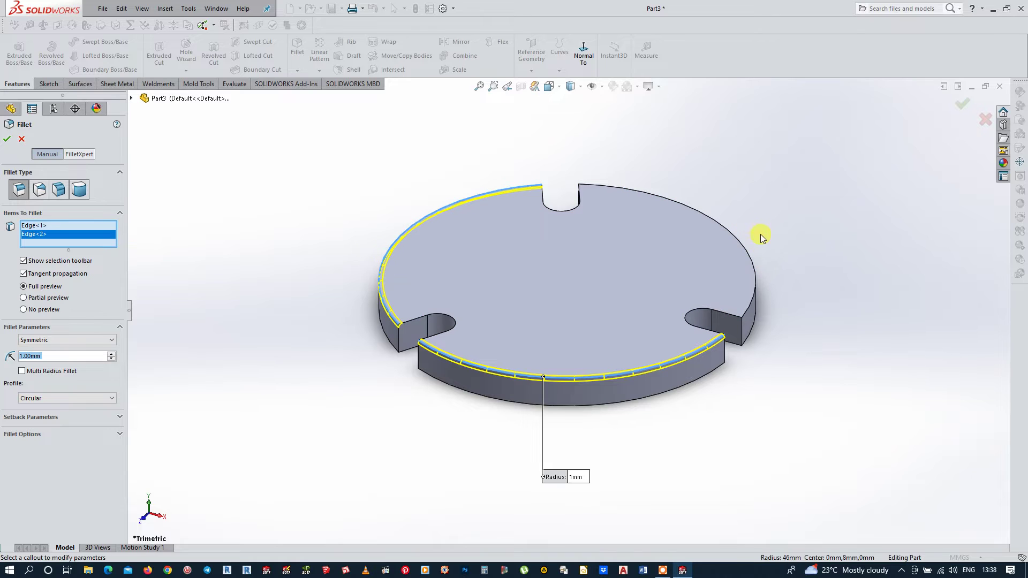
{"action": "left_click", "coordinate": [752, 259]}
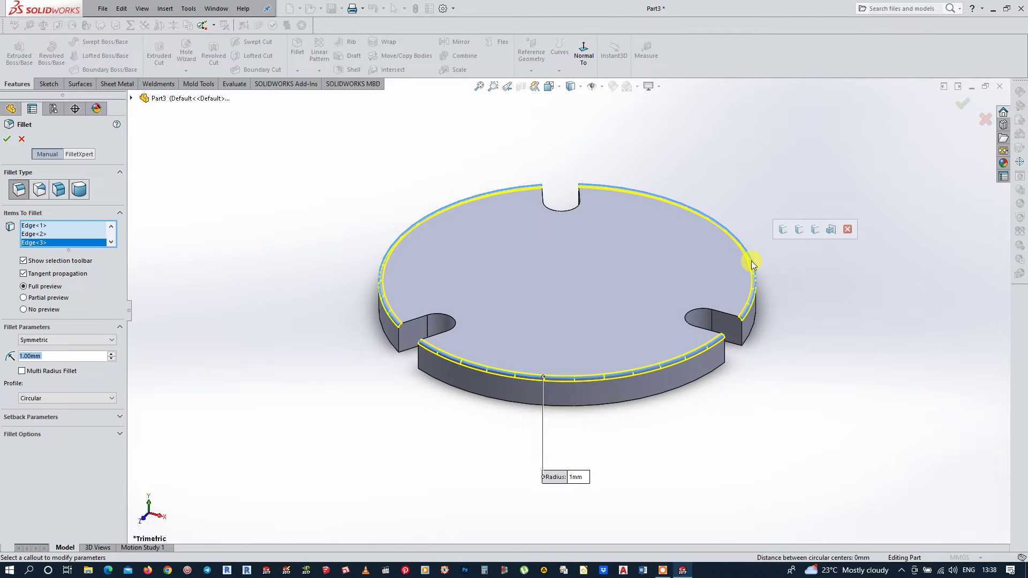
{"action": "left_click", "coordinate": [7, 141]}
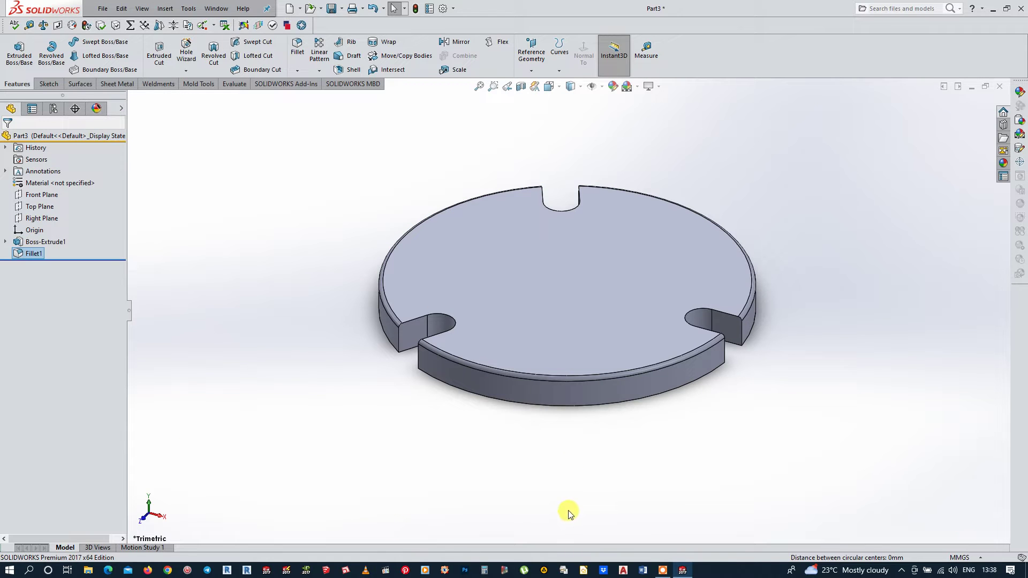
Sketch on the base's top face a vertical centerline from the origin to the top edge
{"action": "left_click", "coordinate": [619, 283]}
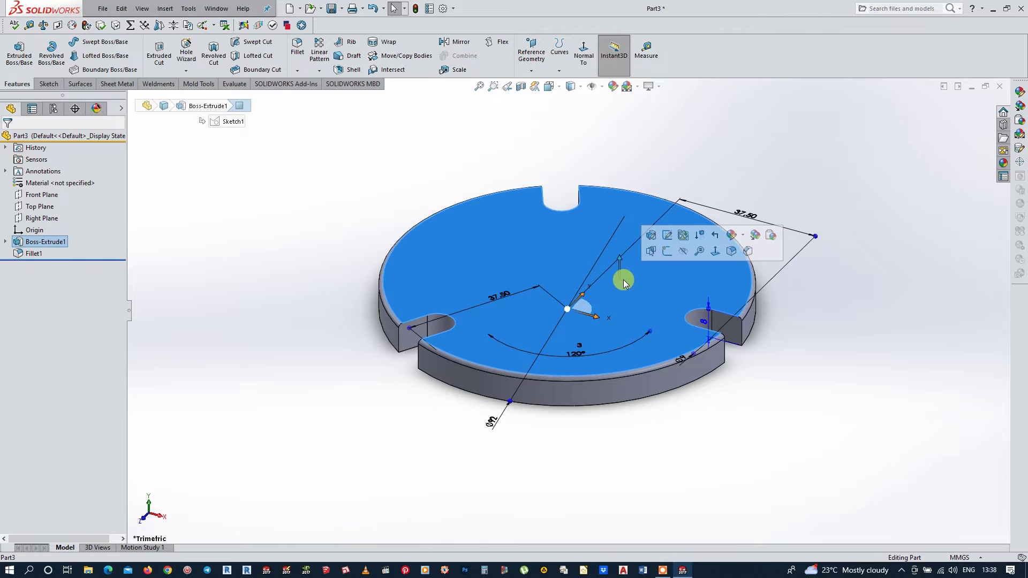
{"action": "left_click", "coordinate": [667, 251]}
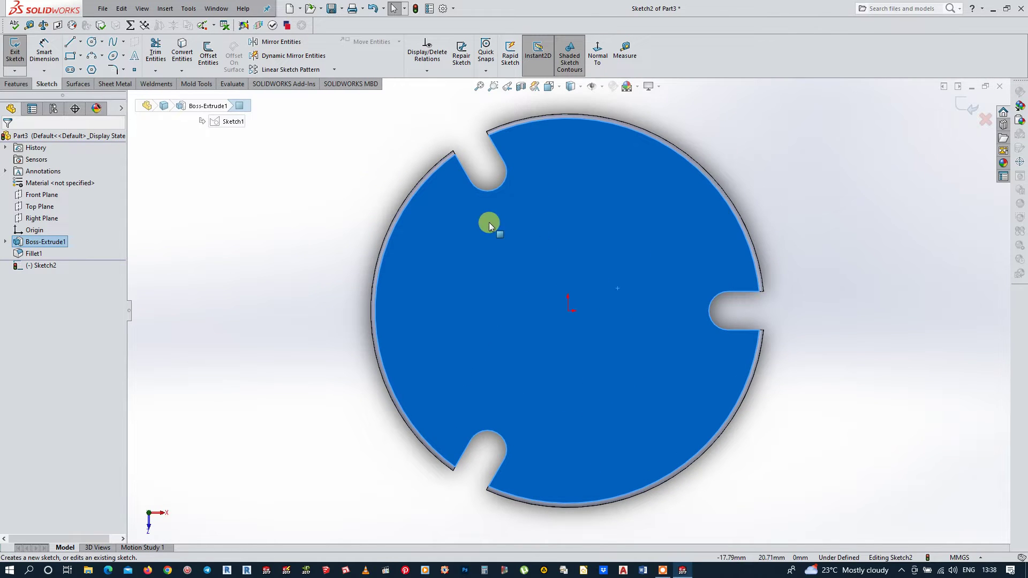
{"action": "left_click", "coordinate": [81, 43]}
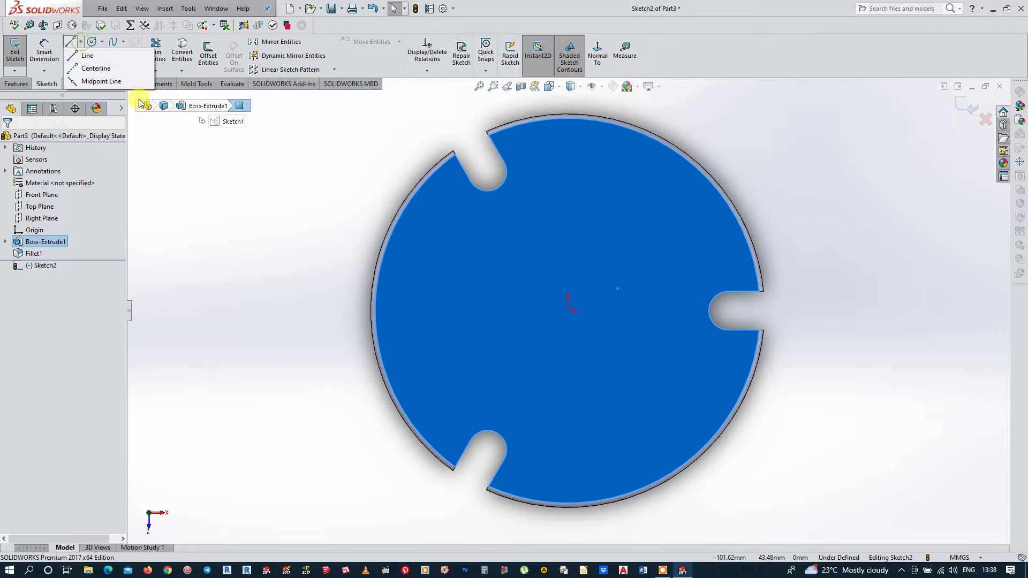
{"action": "left_click", "coordinate": [109, 69]}
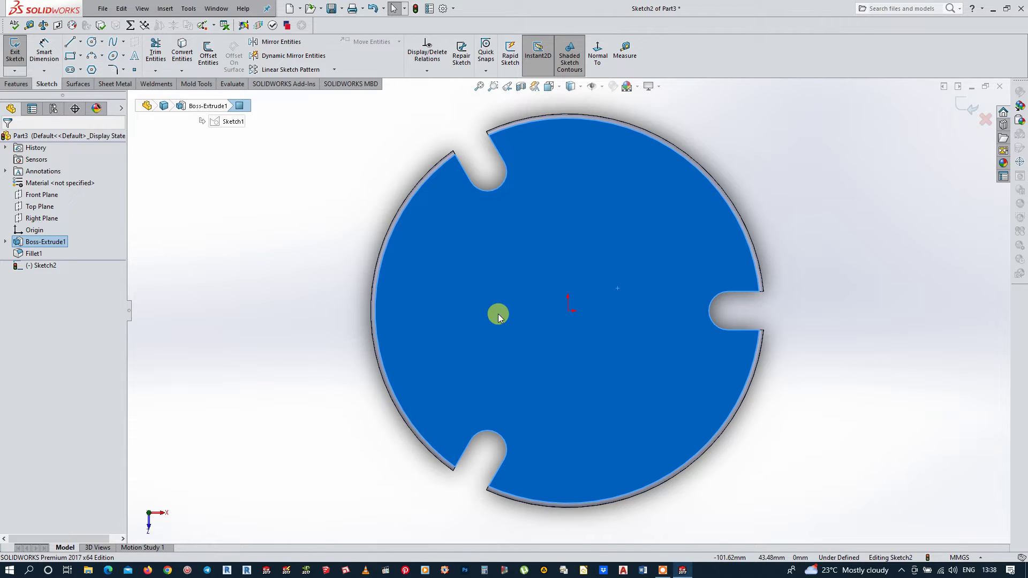
{"action": "left_click", "coordinate": [568, 310]}
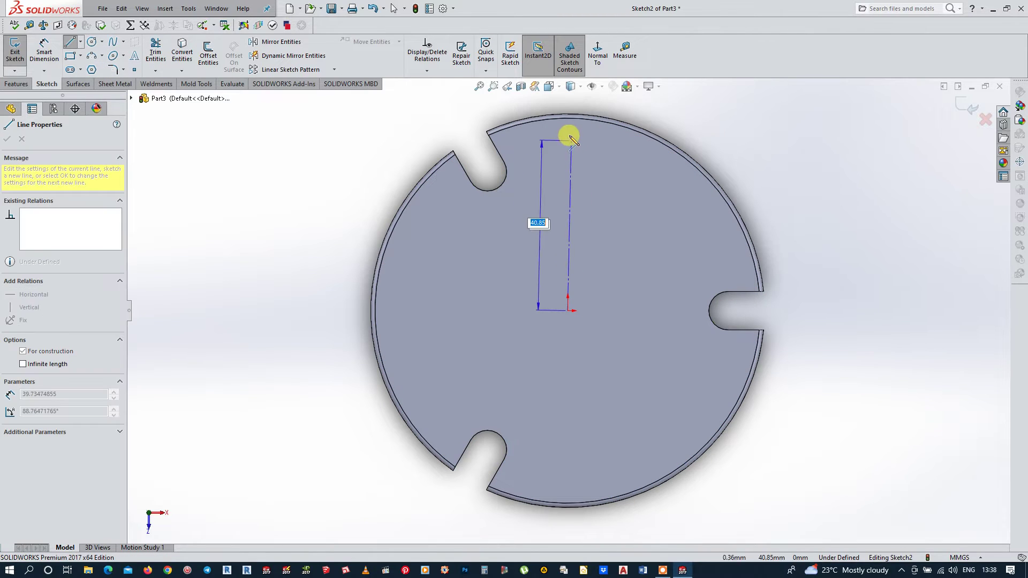
{"action": "left_click", "coordinate": [568, 118]}
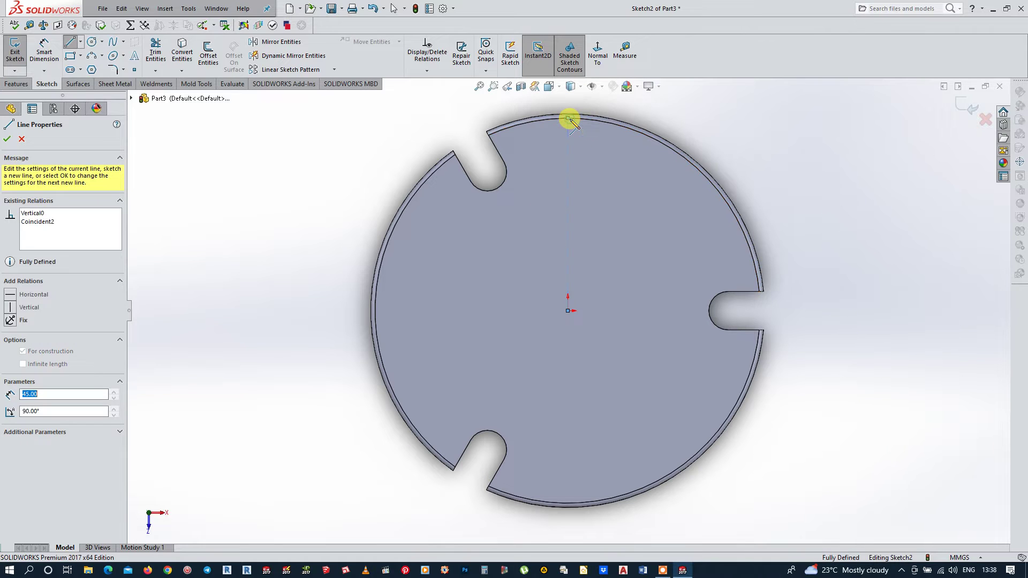
{"action": "key", "text": "Escape"}
{"action": "key", "text": "Escape"}
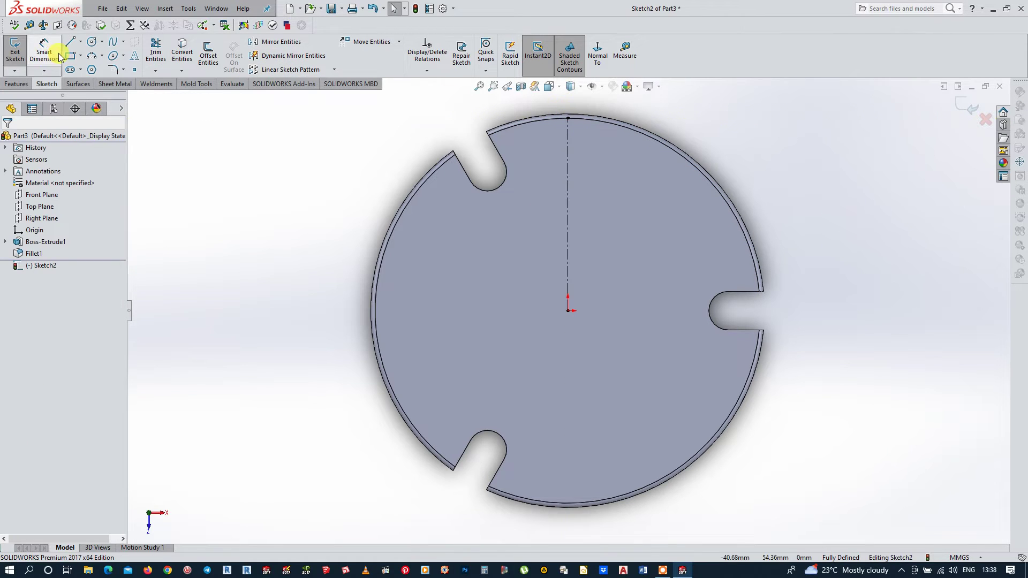
Add a Ø78.96 construction circle centred on the origin
{"action": "left_click", "coordinate": [93, 42]}
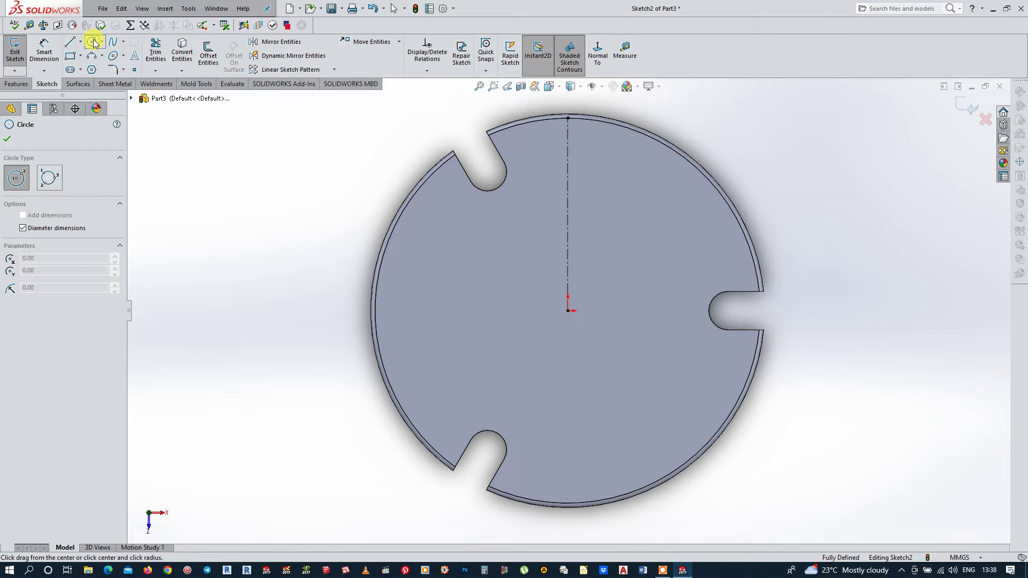
{"action": "left_click", "coordinate": [568, 311]}
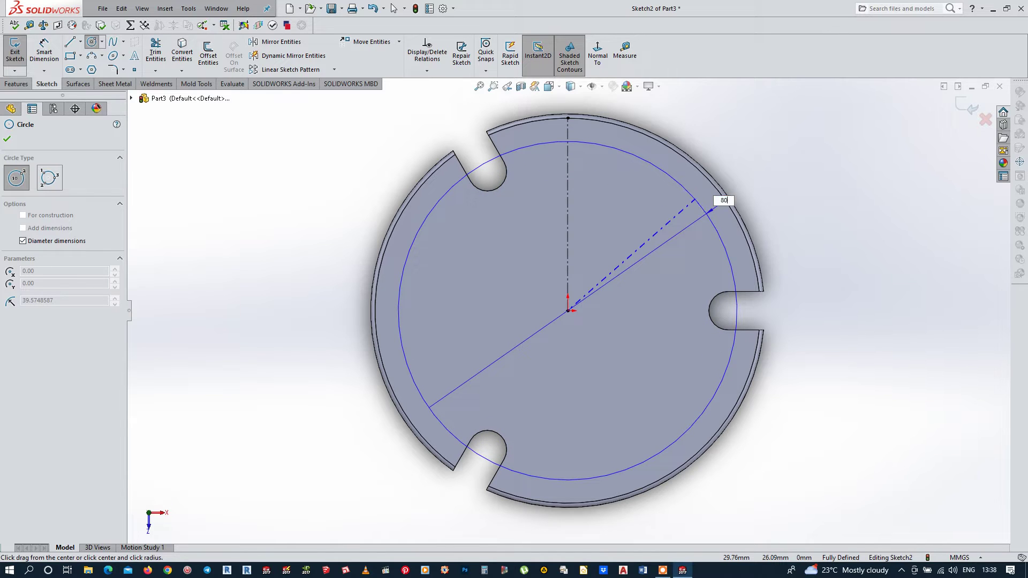
{"action": "left_click", "coordinate": [690, 201]}
{"action": "key", "text": "Escape"}
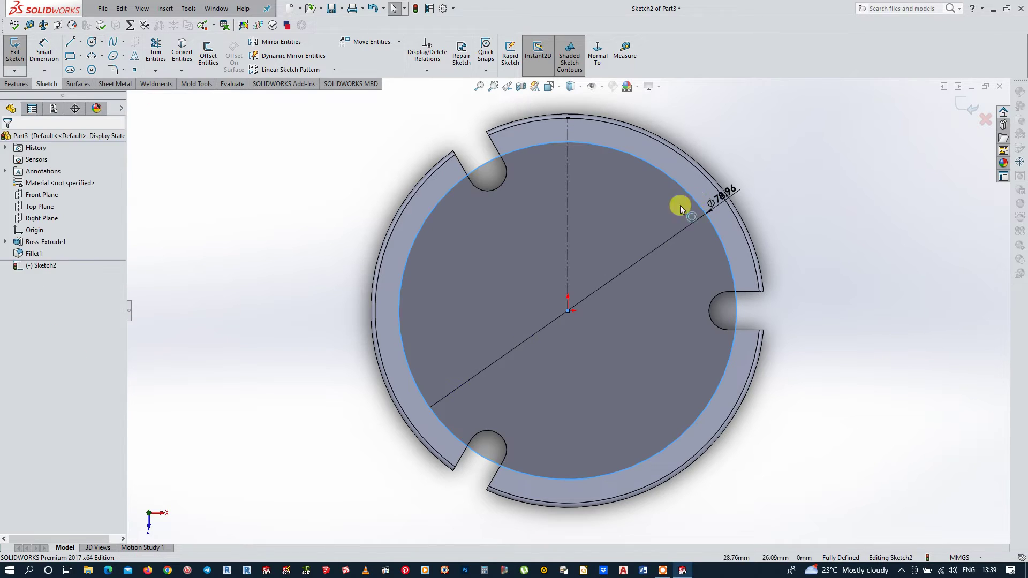
{"action": "left_click", "coordinate": [637, 160]}
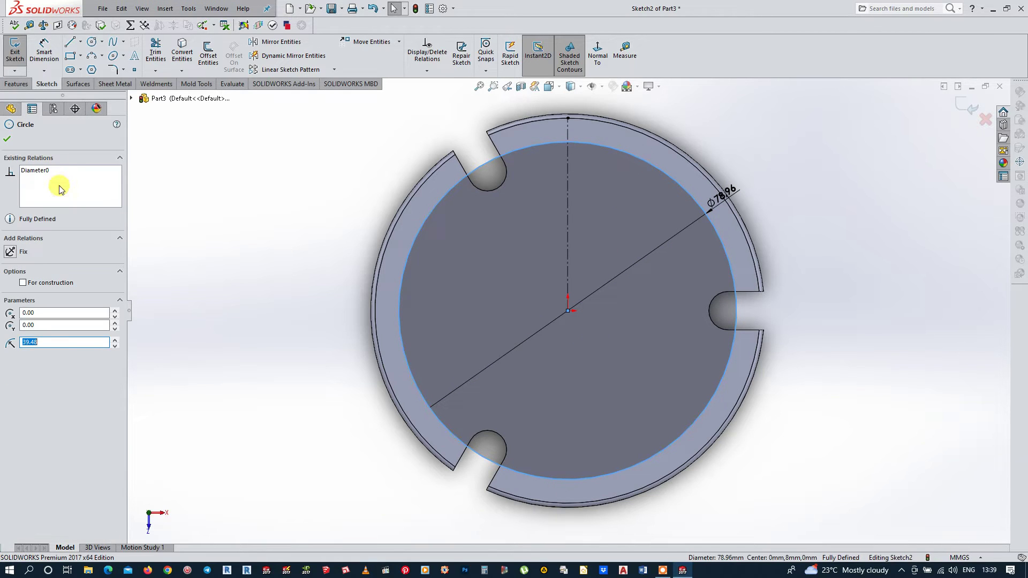
{"action": "left_click", "coordinate": [27, 285]}
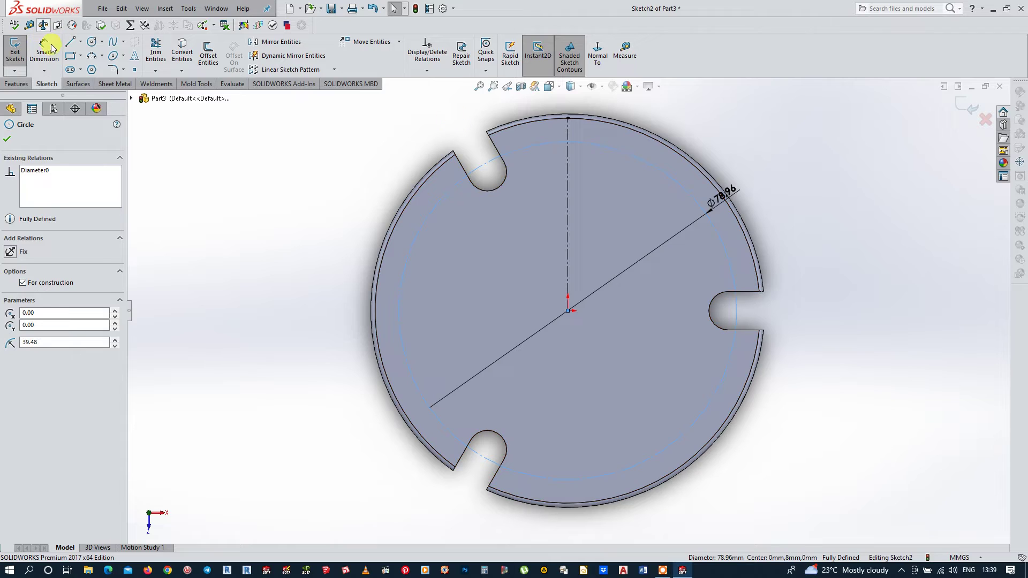
Draw a 3-point arc on the Ø78.96 construction circle near the base's top edge
{"action": "left_click", "coordinate": [93, 56]}
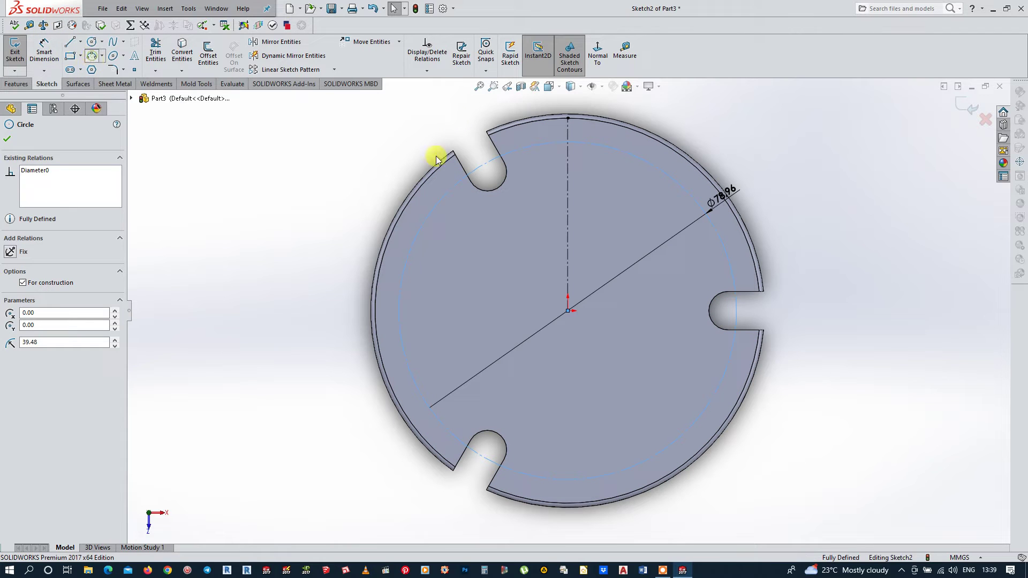
{"action": "left_click", "coordinate": [523, 151]}
{"action": "left_click", "coordinate": [636, 155]}
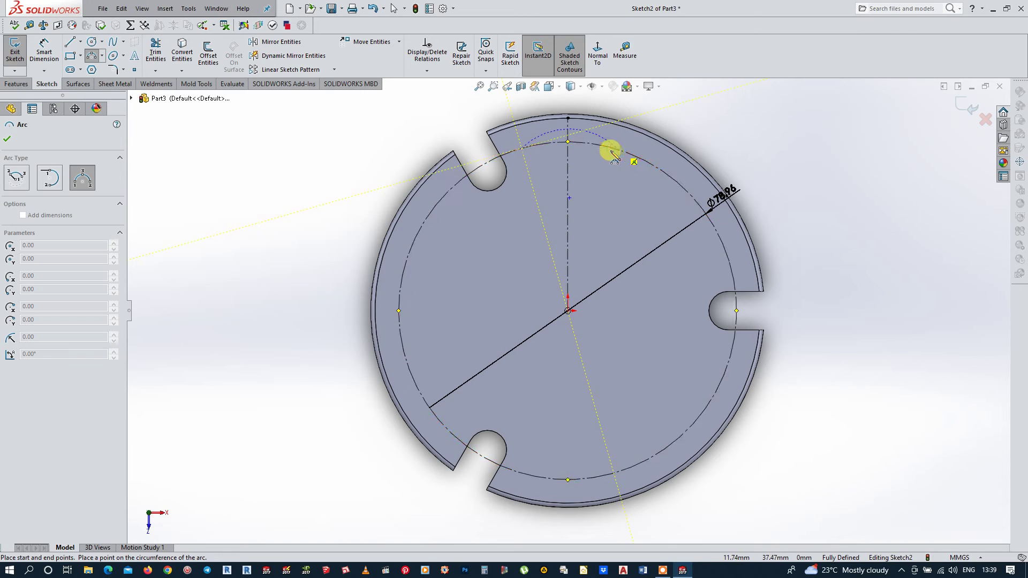
{"action": "left_click", "coordinate": [575, 143]}
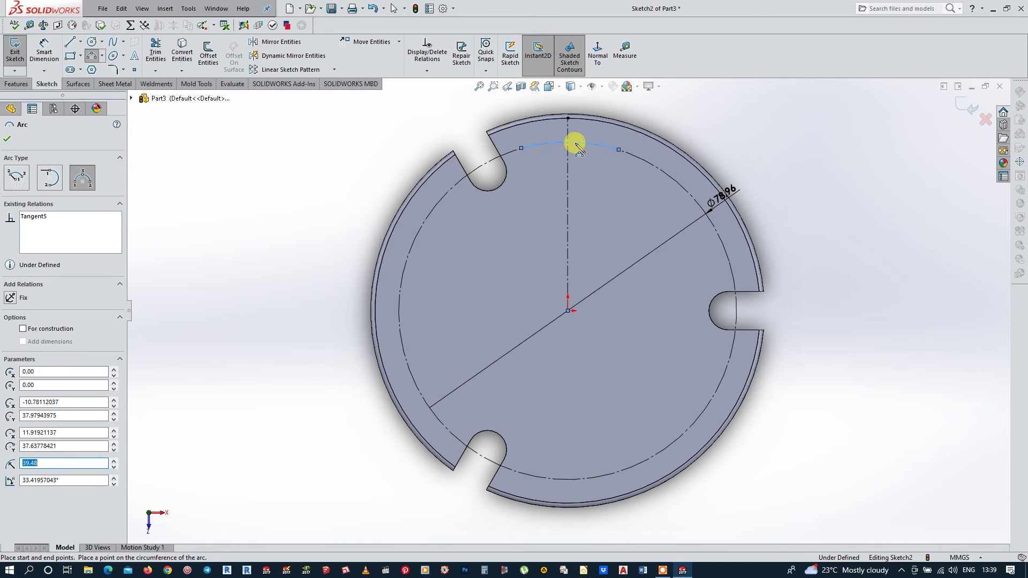
{"action": "key", "text": "Escape"}
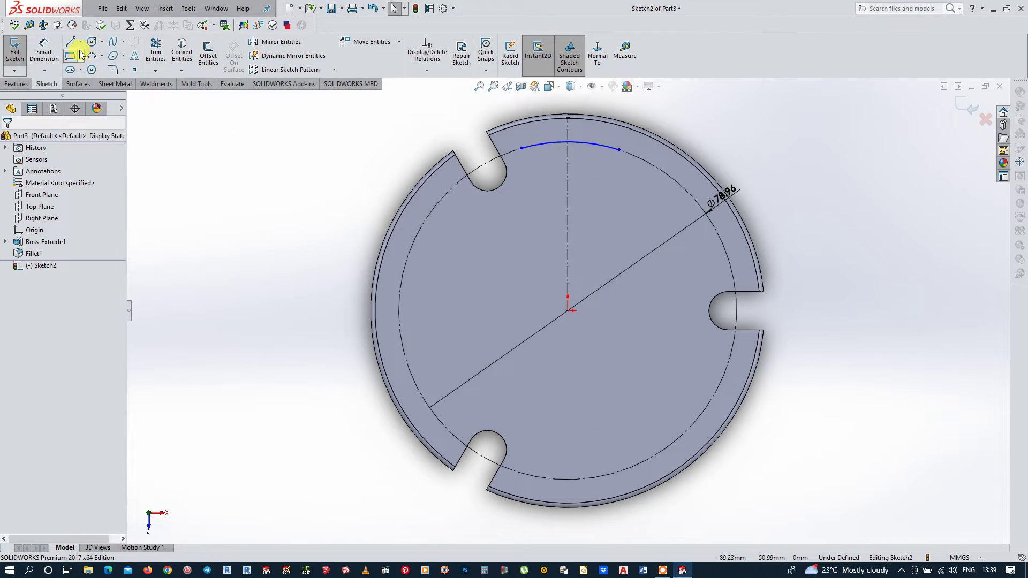
Close the profile with left side, bottom and right side lines from the arc ends
{"action": "left_click", "coordinate": [69, 45]}
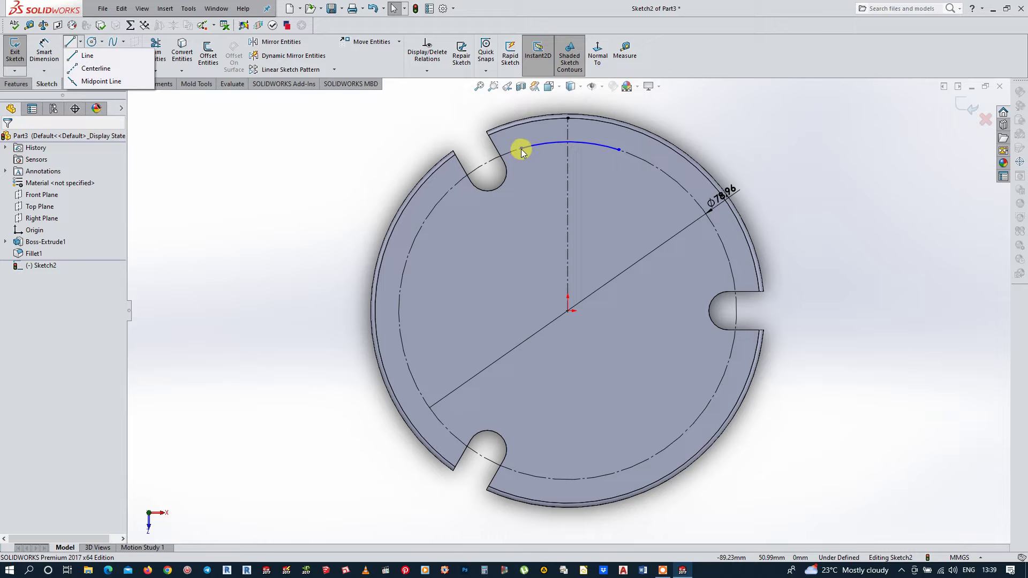
{"action": "left_click", "coordinate": [93, 56]}
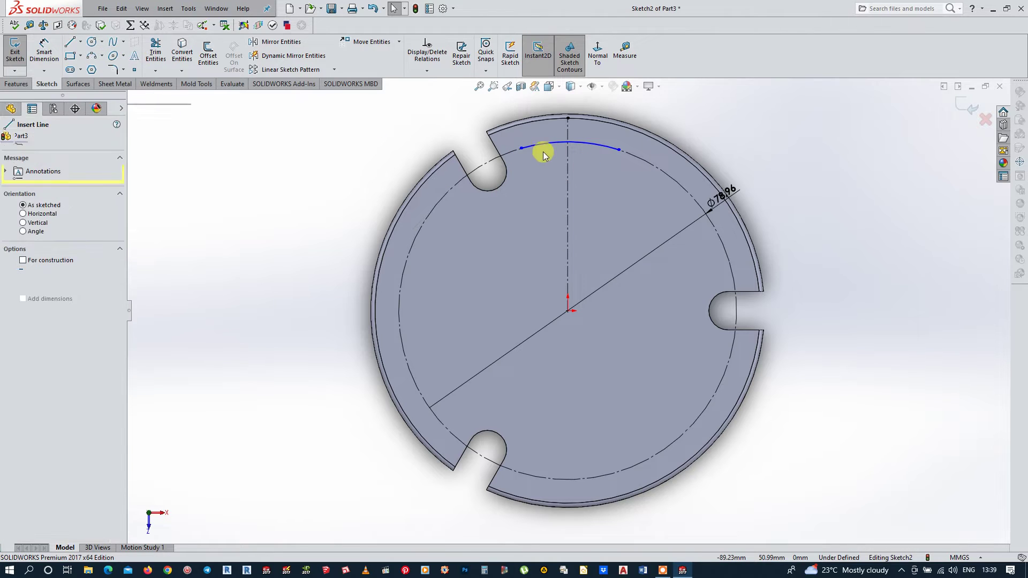
{"action": "left_click", "coordinate": [521, 148]}
{"action": "left_click", "coordinate": [522, 199]}
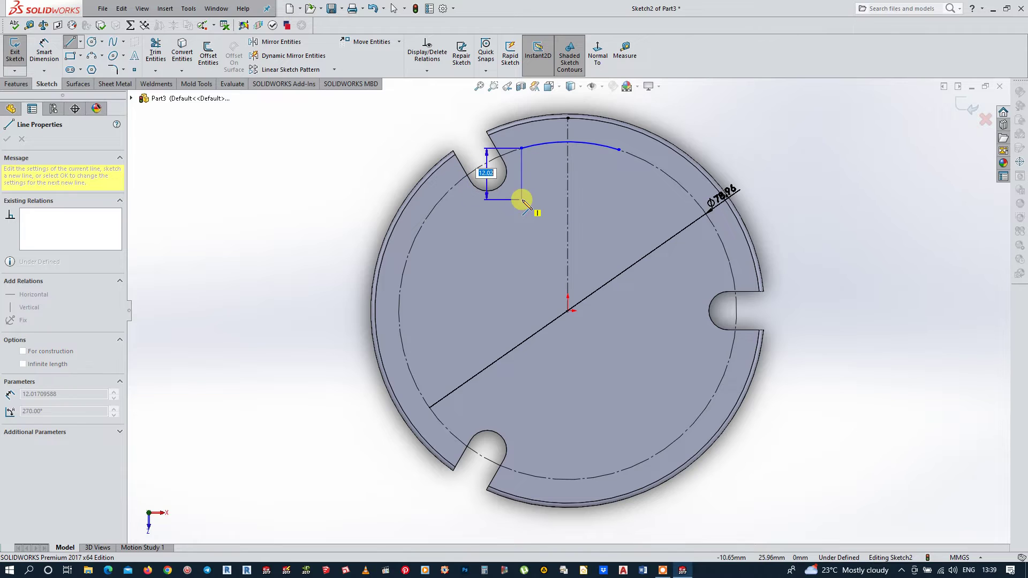
{"action": "left_click", "coordinate": [619, 199]}
{"action": "left_click", "coordinate": [619, 150]}
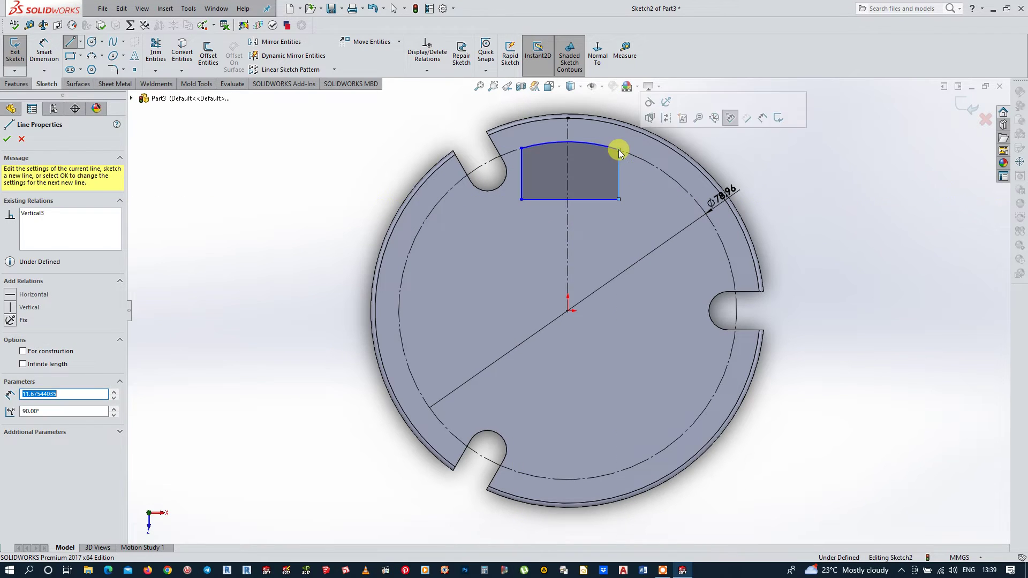
Make the profile's two sides symmetric about the vertical centerline
{"action": "key", "text": "Escape"}
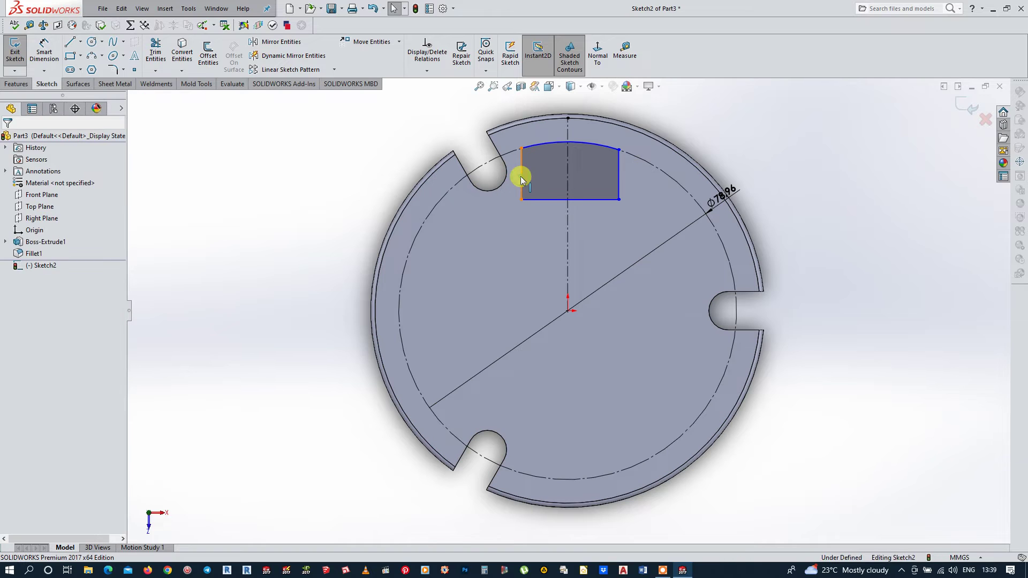
{"action": "left_click", "coordinate": [520, 175]}
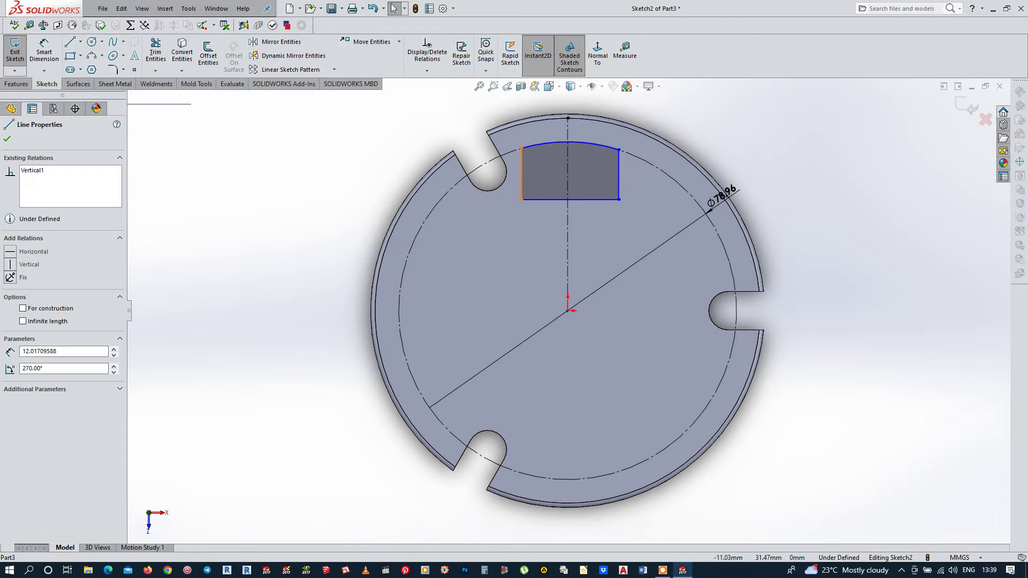
{"action": "left_click", "coordinate": [567, 256], "text": "ctrl"}
{"action": "left_click", "coordinate": [567, 255]}
{"action": "left_click", "coordinate": [605, 255], "text": "ctrl"}
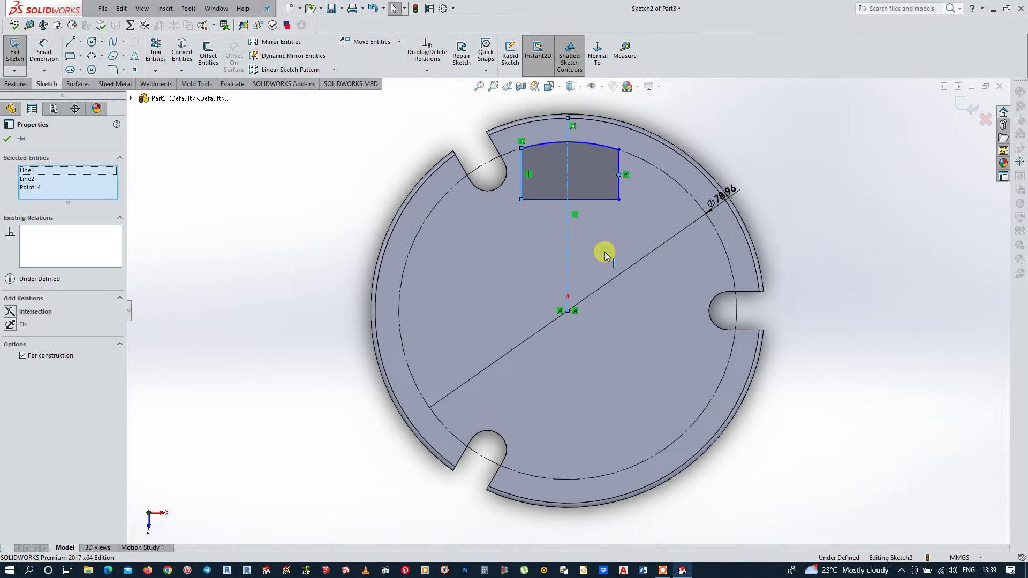
{"action": "left_click", "coordinate": [522, 184]}
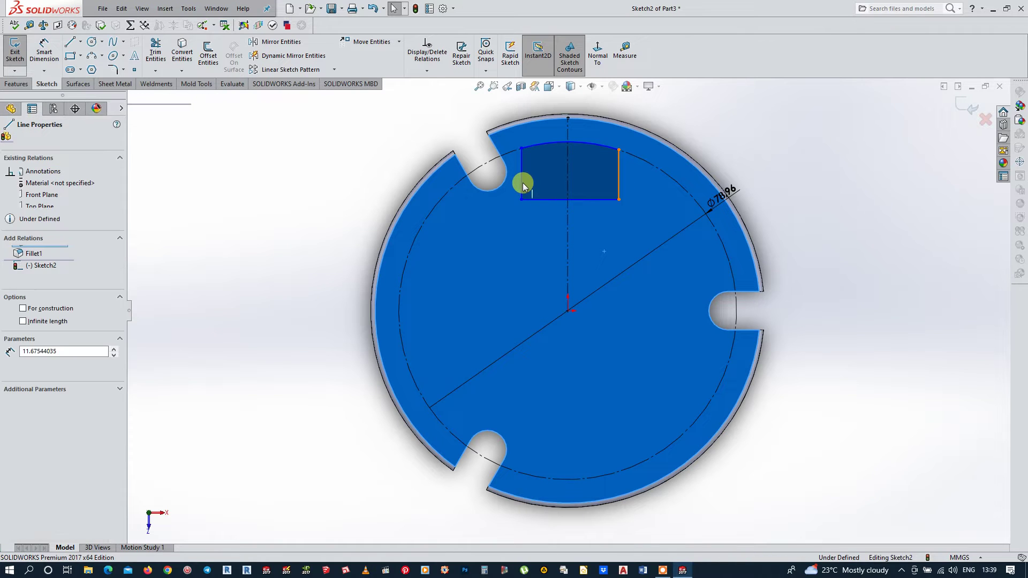
{"action": "left_click", "coordinate": [523, 184], "text": "ctrl"}
{"action": "left_click", "coordinate": [523, 183], "text": "ctrl"}
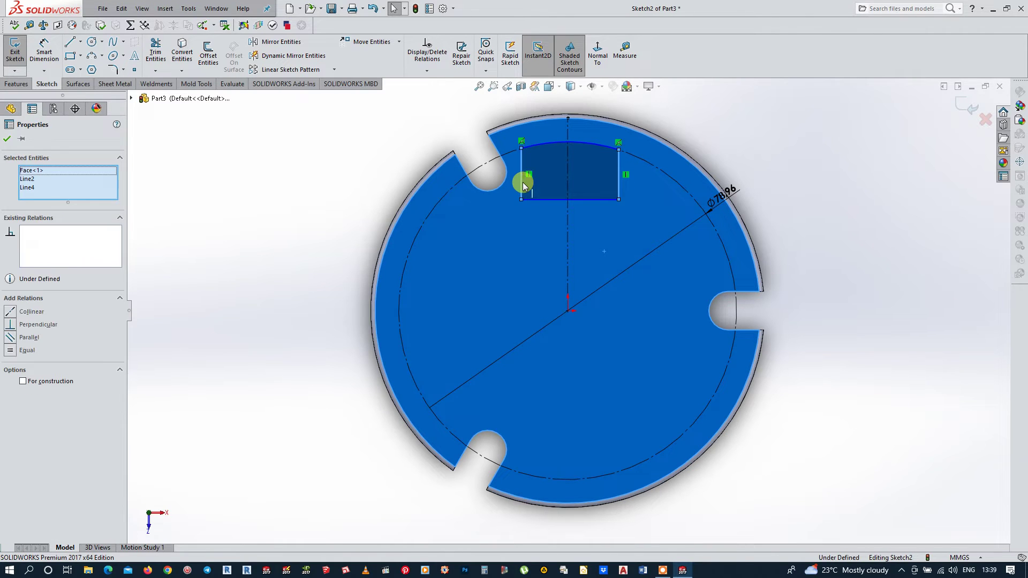
{"action": "left_click", "coordinate": [522, 281]}
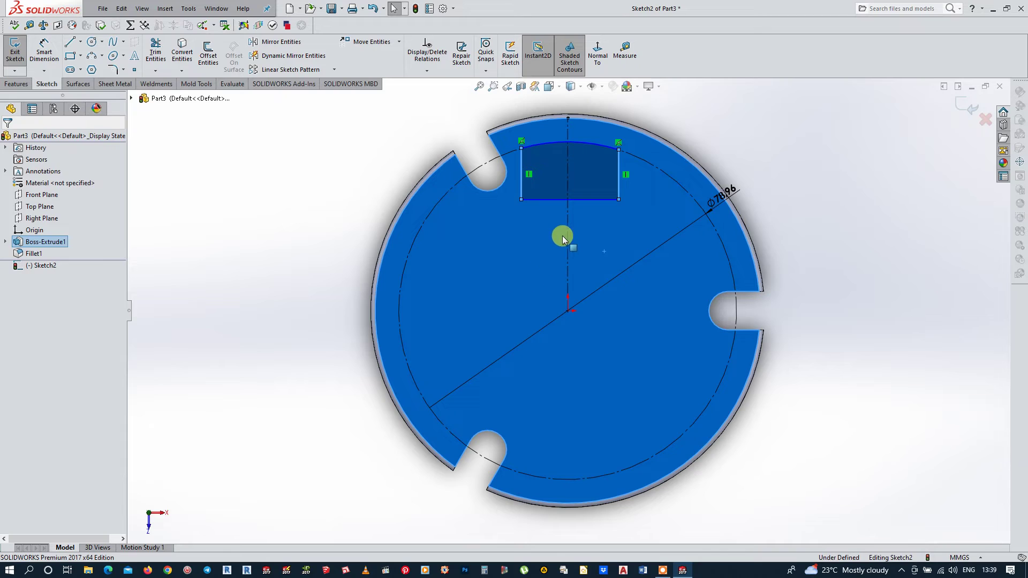
{"action": "left_click", "coordinate": [567, 231], "text": "ctrl"}
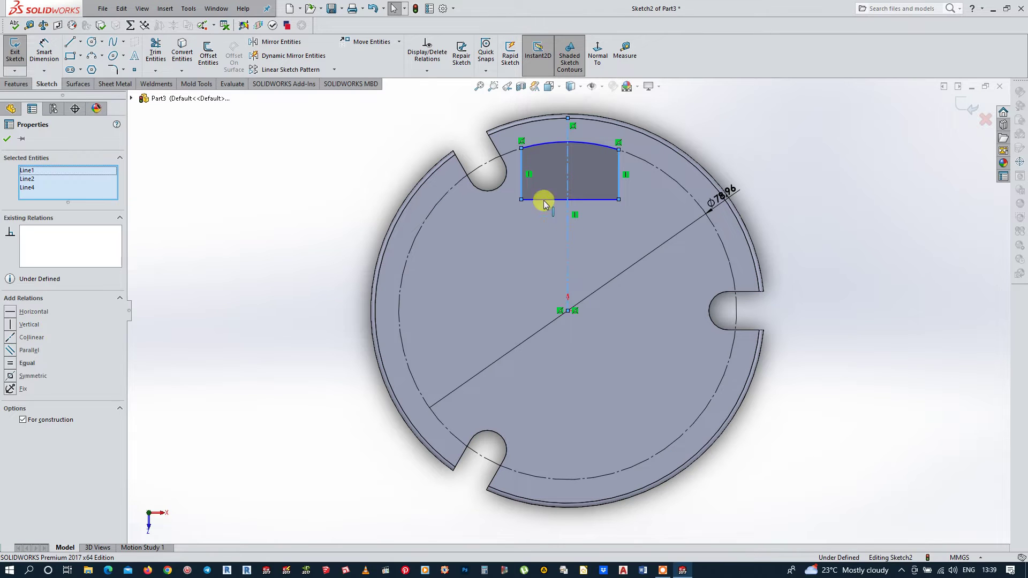
{"action": "left_click", "coordinate": [15, 377]}
{"action": "key", "text": "Escape"}
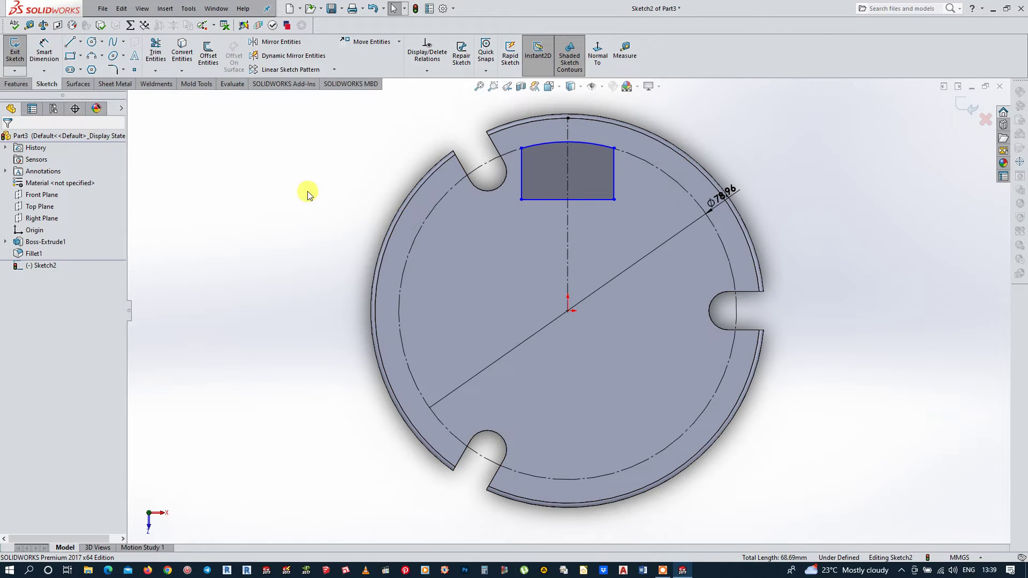
Dimension the profile width between its left and right sides as 20 mm
{"action": "left_click", "coordinate": [46, 52]}
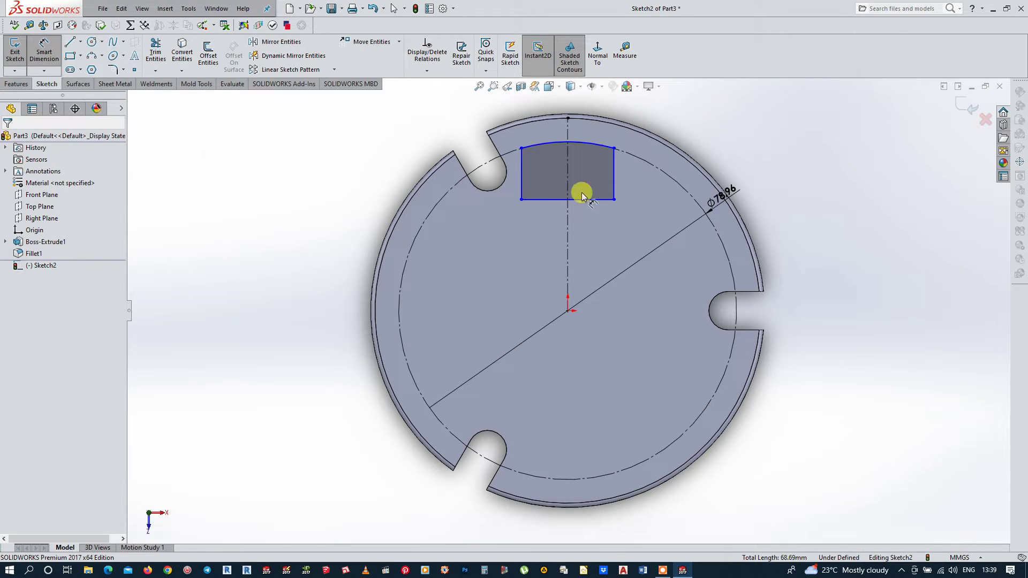
{"action": "left_click", "coordinate": [522, 178]}
{"action": "left_click", "coordinate": [615, 182]}
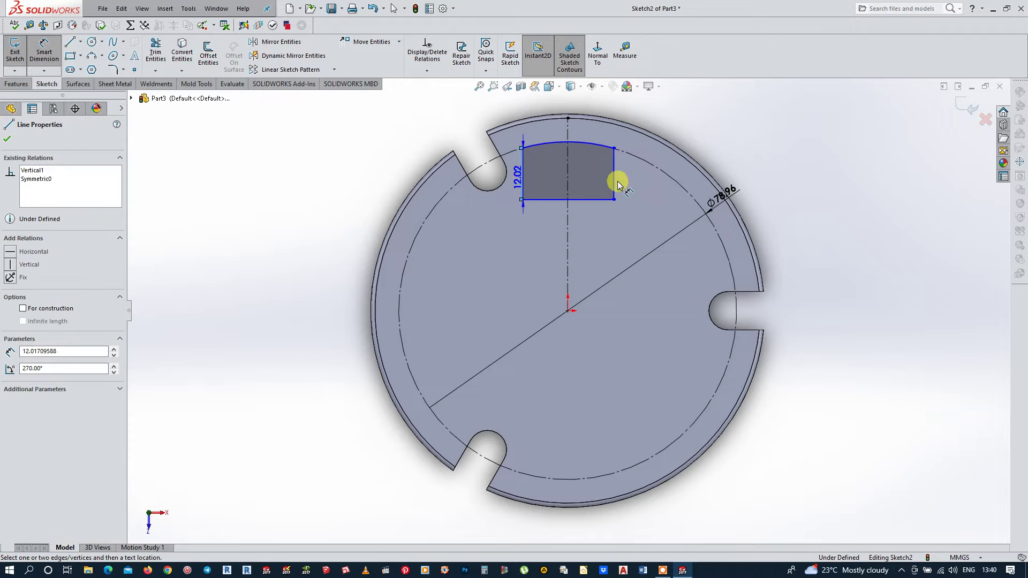
{"action": "left_click", "coordinate": [571, 233]}
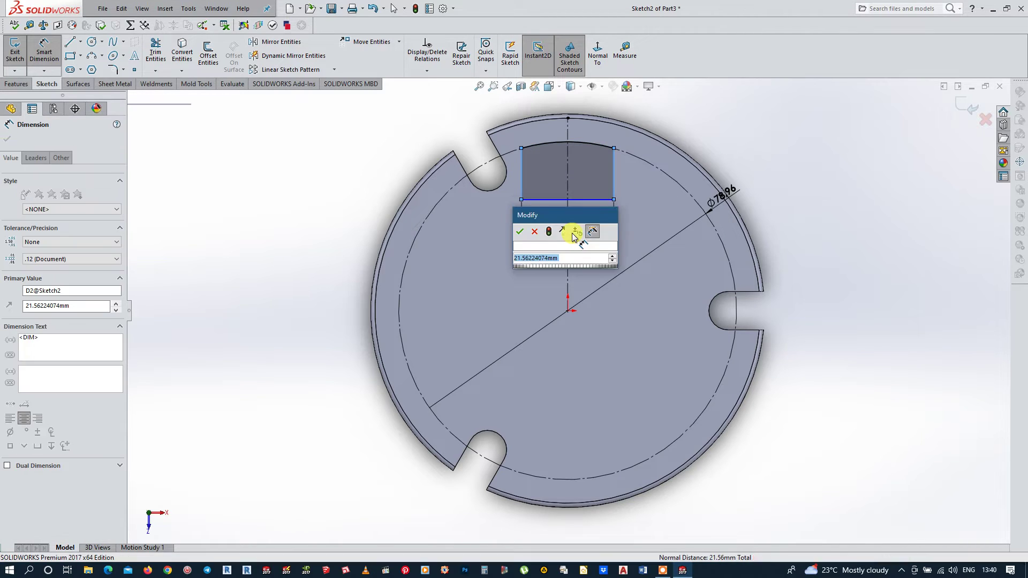
{"action": "type", "text": "20"}
{"action": "key", "text": "Return"}
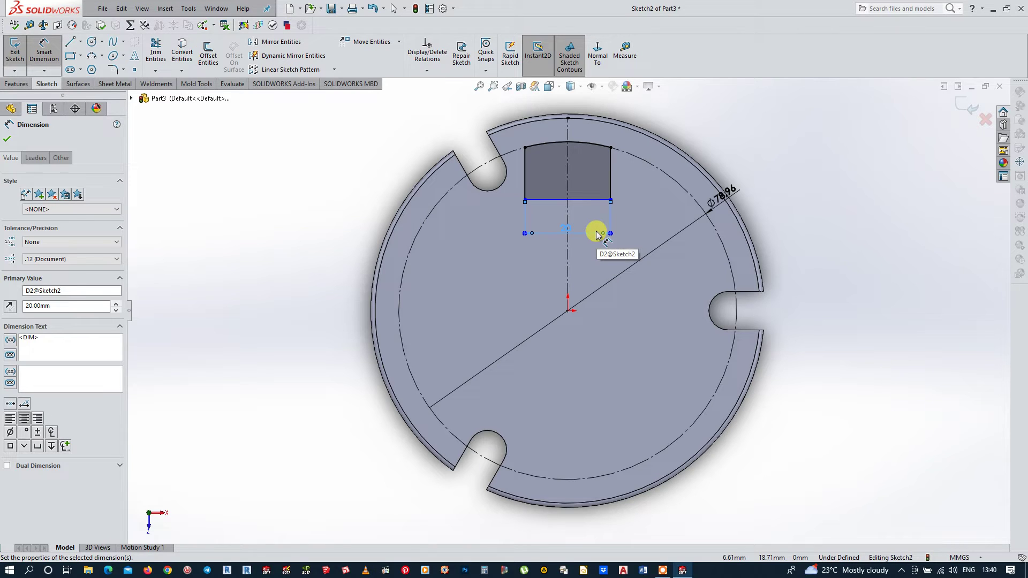
Dimension the bottom edge 10.50 mm (entered as 5.5+5) below the top arc
{"action": "left_click", "coordinate": [581, 144]}
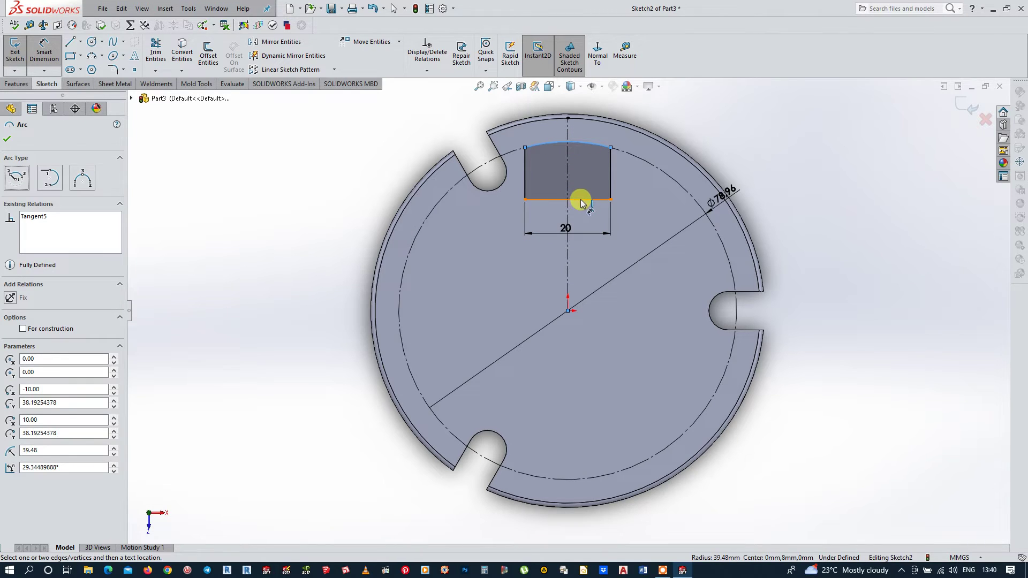
{"action": "left_click", "coordinate": [600, 199]}
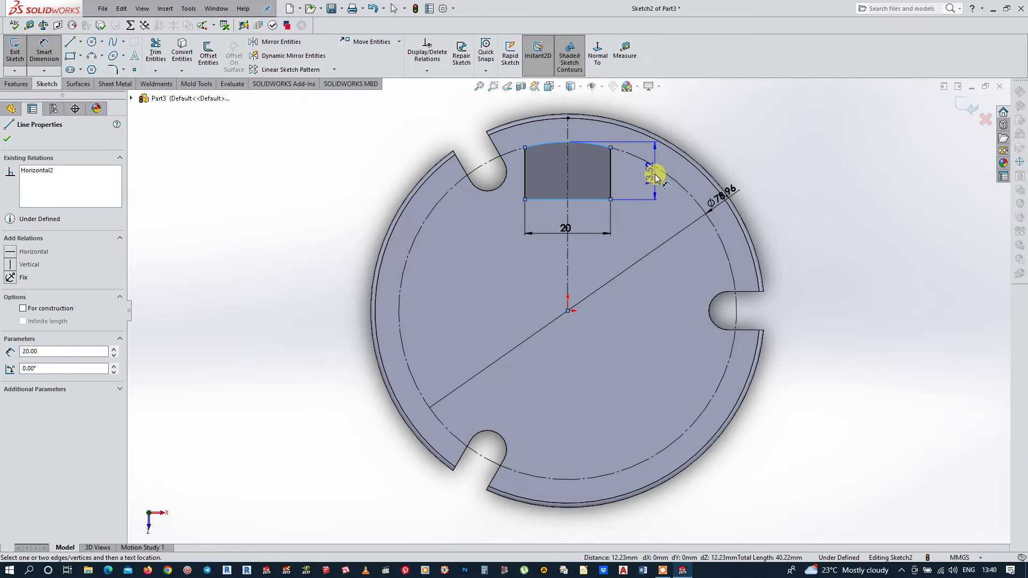
{"action": "left_click", "coordinate": [656, 176]}
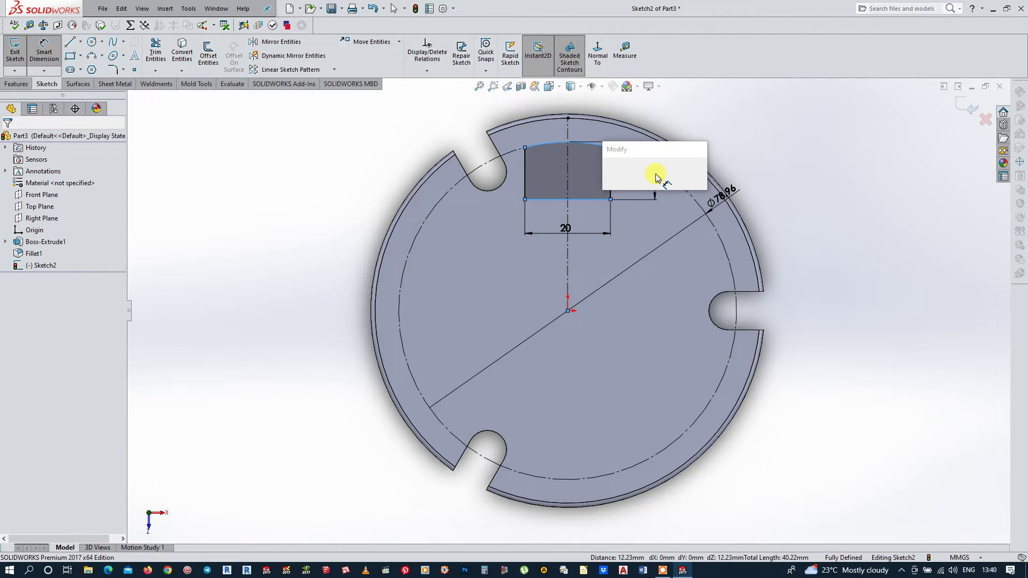
{"action": "type", "text": "5.5"}
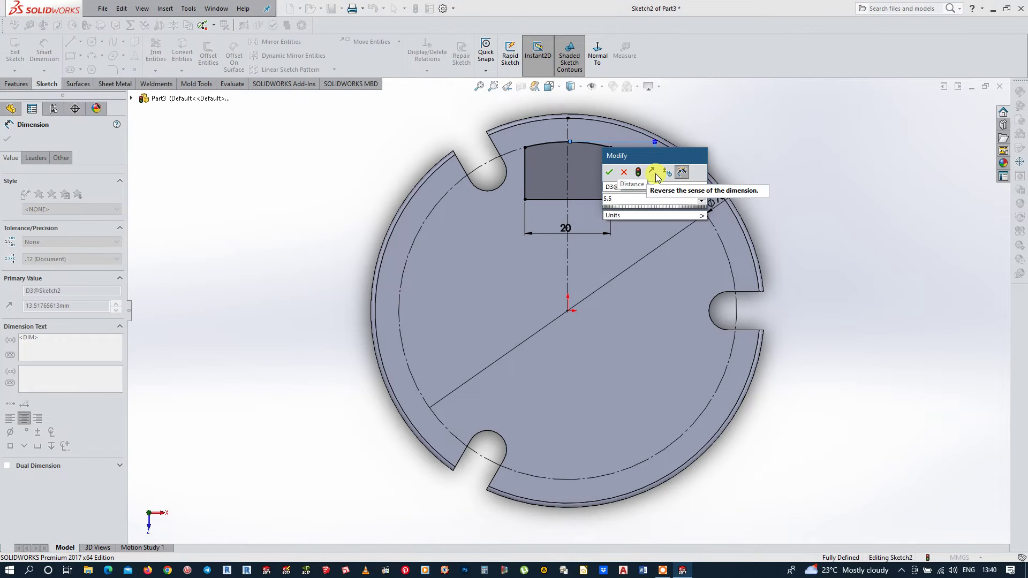
{"action": "type", "text": "+5"}
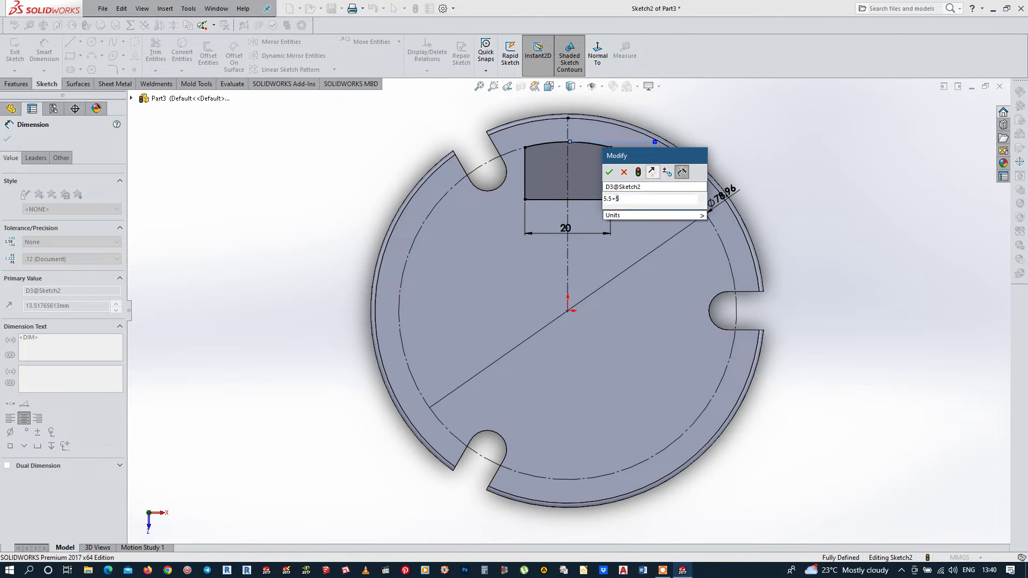
{"action": "key", "text": "Return"}
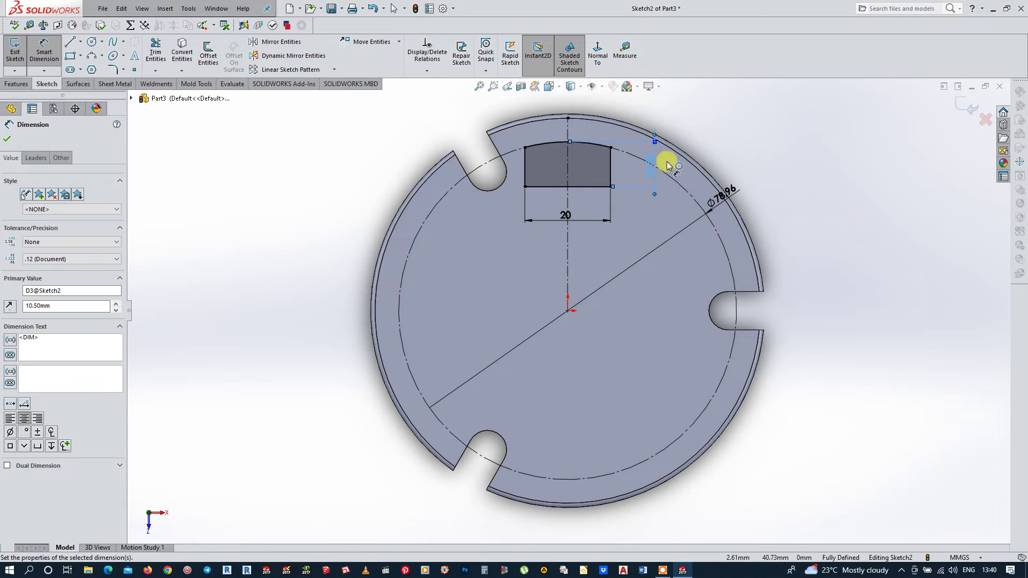
{"action": "left_click", "coordinate": [751, 142]}
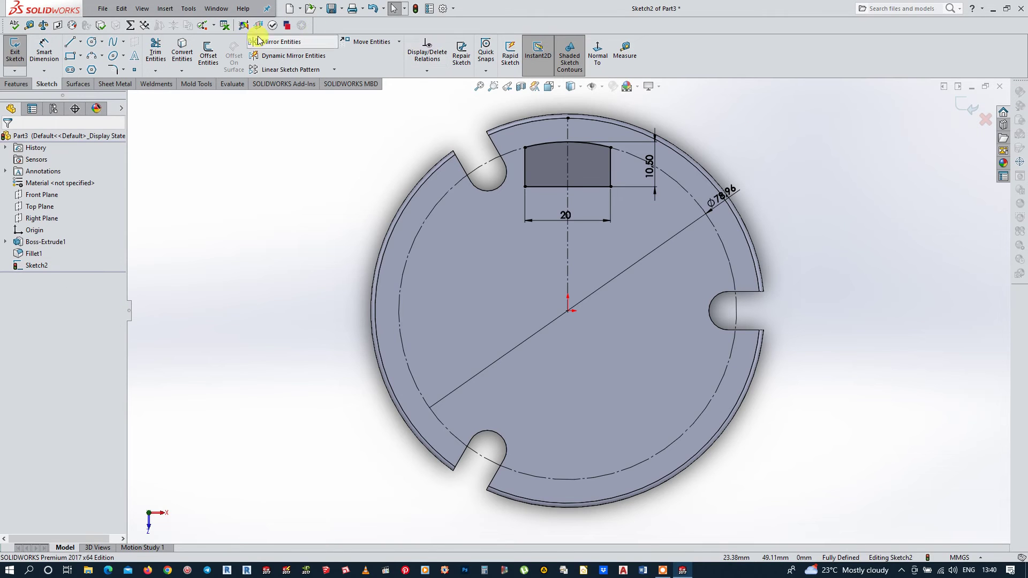
Draw a horizontal line across the profile between its two sides
{"action": "left_click", "coordinate": [74, 44]}
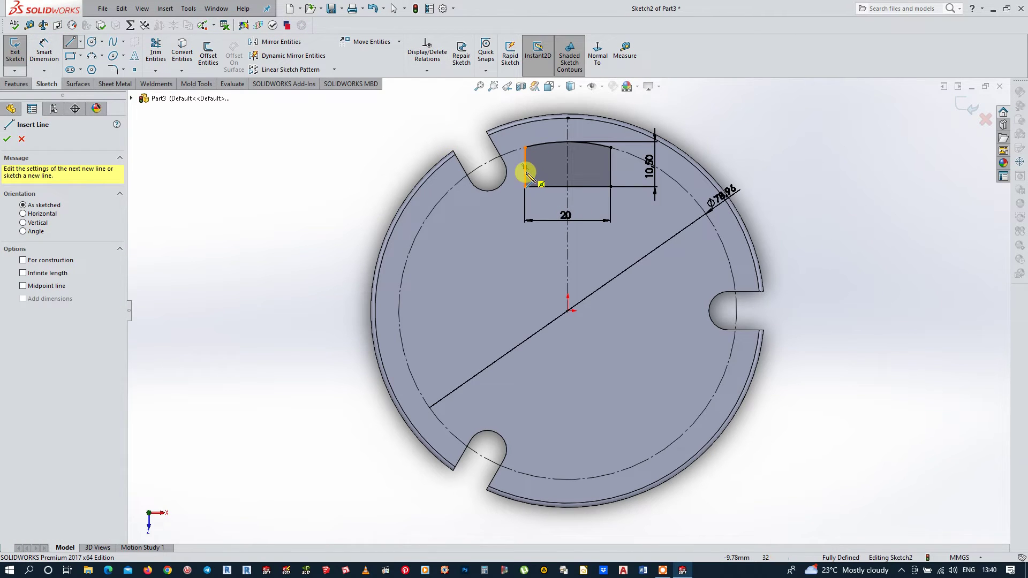
{"action": "left_click", "coordinate": [525, 174]}
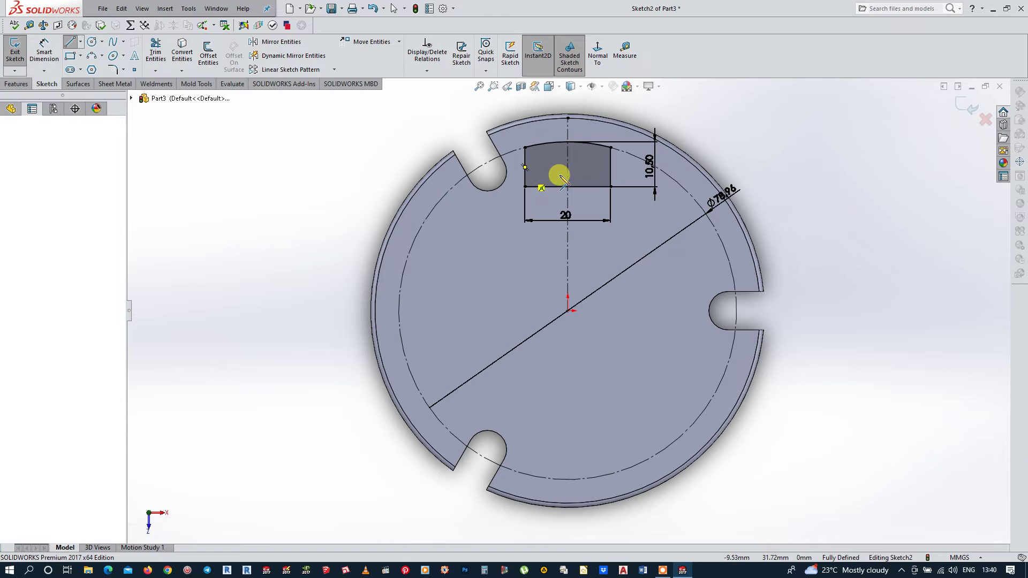
{"action": "left_click", "coordinate": [610, 174]}
{"action": "key", "text": "Escape"}
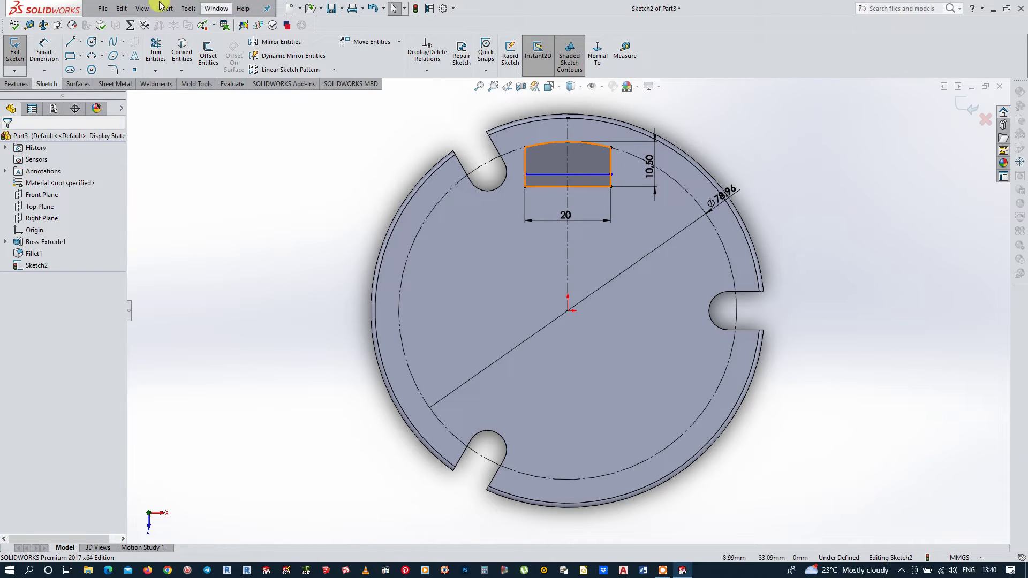
Dimension the dividing line 5 mm above the bottom edge and exit the sketch
{"action": "left_click", "coordinate": [46, 51]}
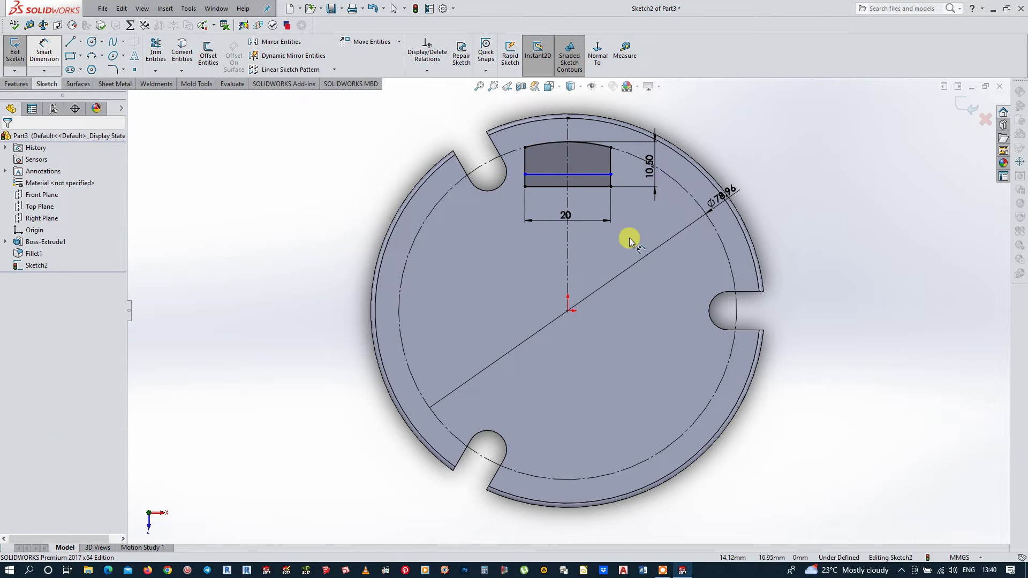
{"action": "left_click", "coordinate": [603, 185]}
{"action": "left_click", "coordinate": [598, 174]}
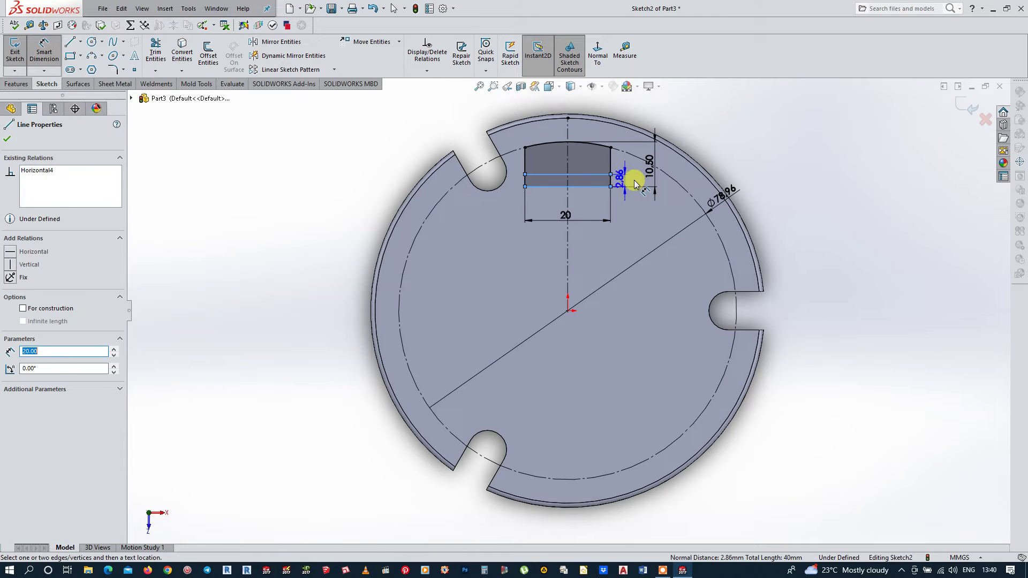
{"action": "left_click", "coordinate": [636, 179]}
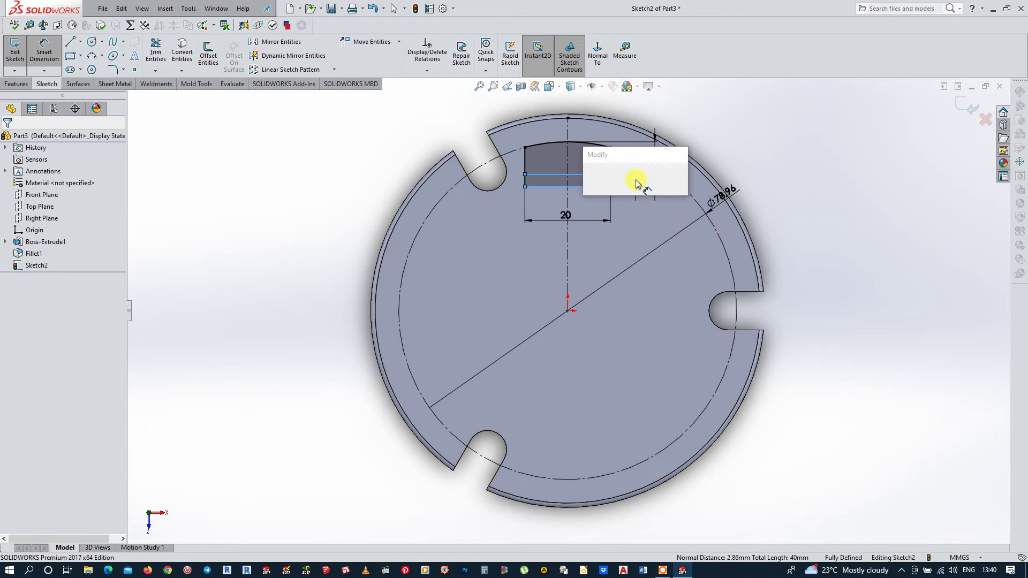
{"action": "type", "text": "5mm"}
{"action": "key", "text": "Return"}
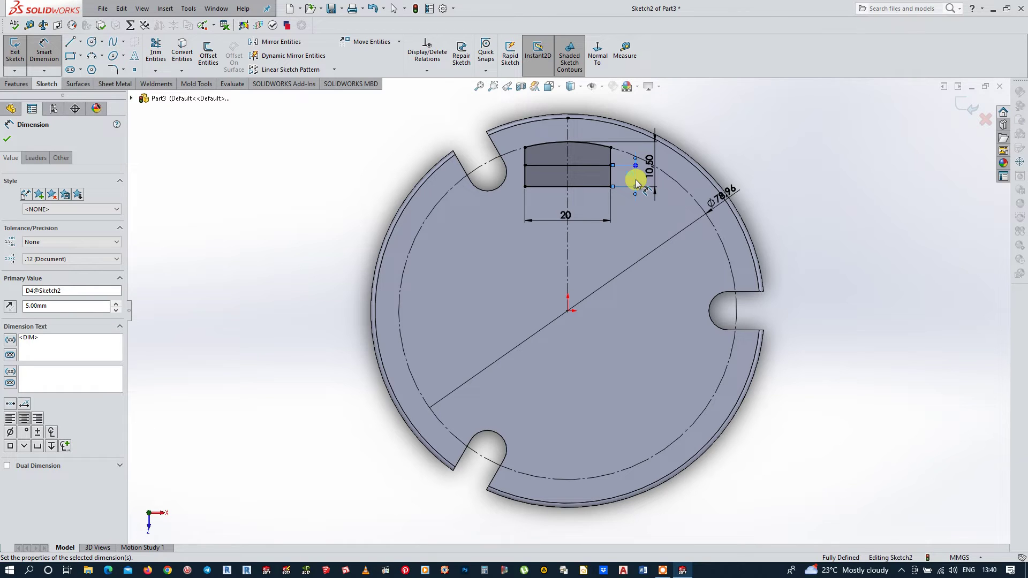
{"action": "left_click", "coordinate": [966, 106]}
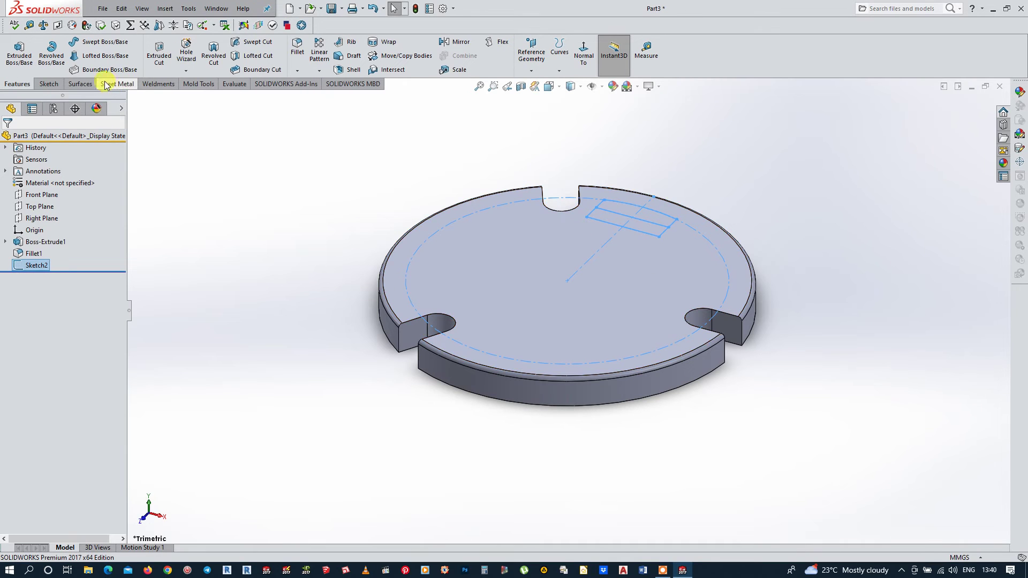
Extrude Sketch2's outer region 32 mm into an upright lug
{"action": "left_click", "coordinate": [22, 56]}
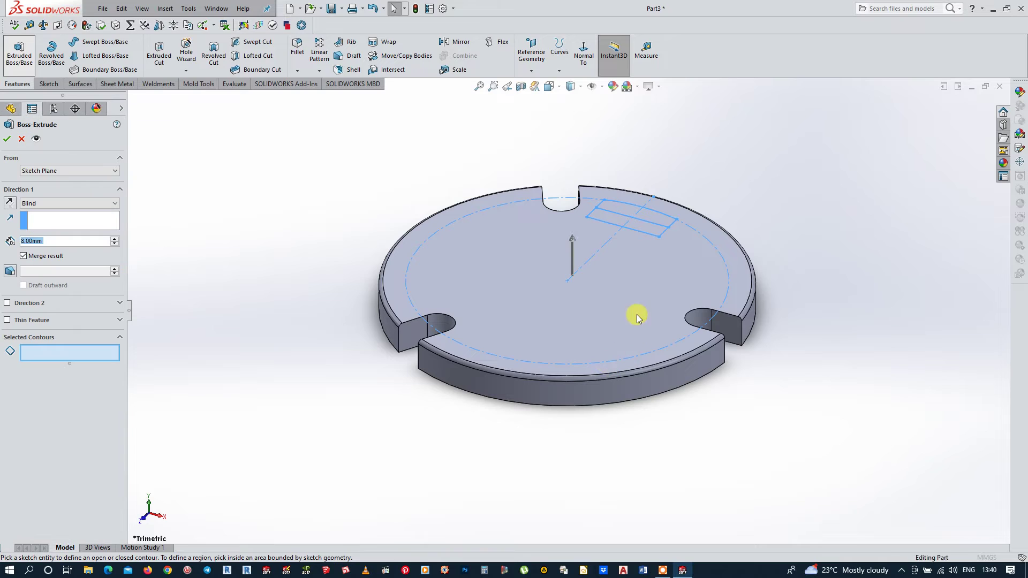
{"action": "left_click", "coordinate": [648, 232]}
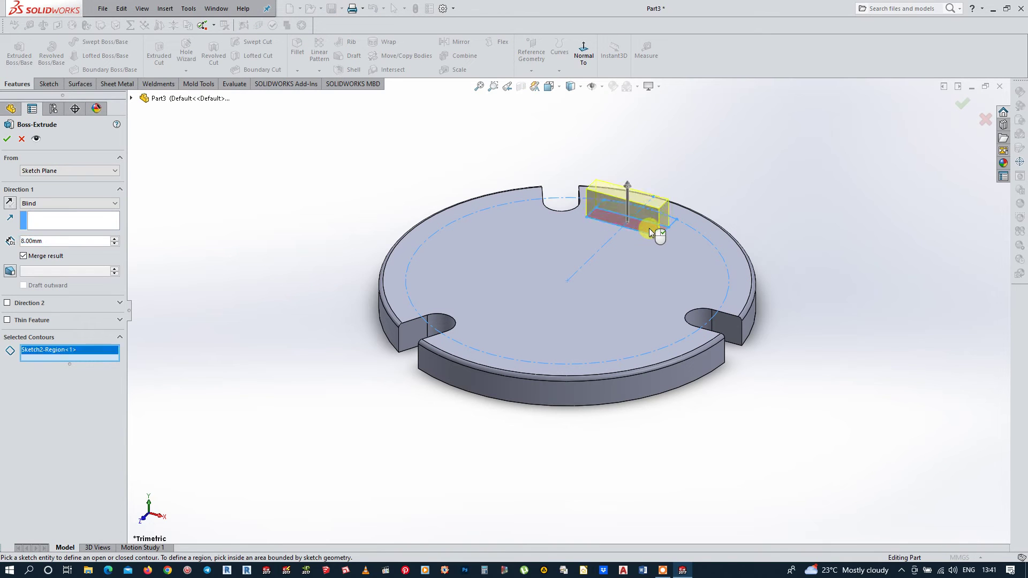
{"action": "double_click", "coordinate": [36, 239]}
{"action": "type", "text": "32"}
{"action": "key", "text": "Return"}
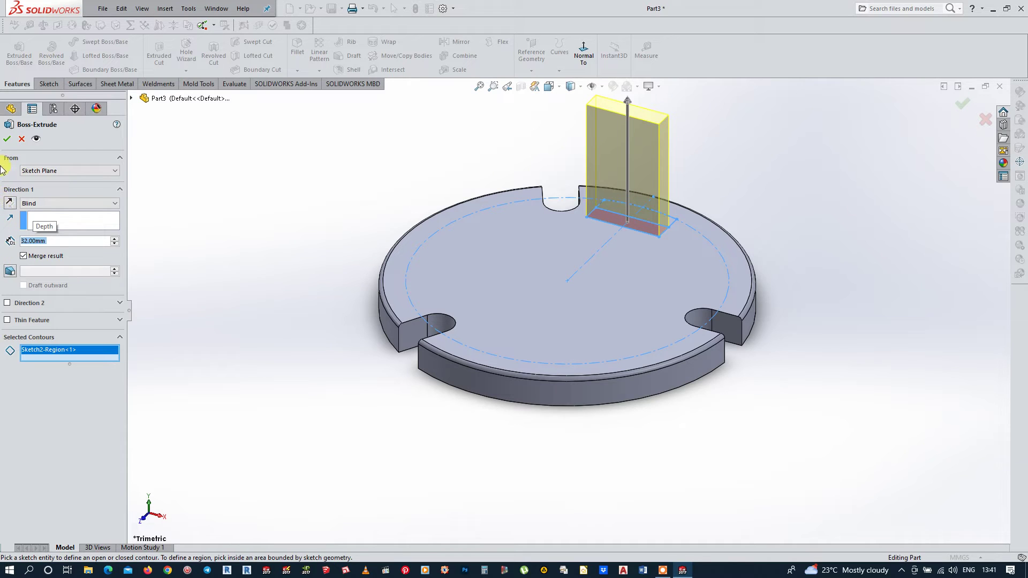
{"action": "left_click", "coordinate": [7, 139]}
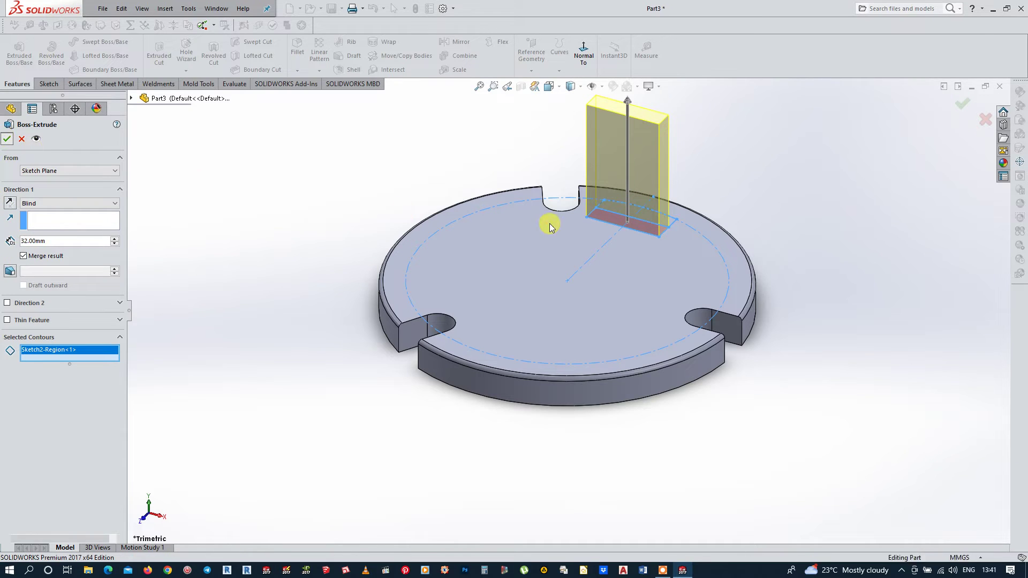
{"action": "mouse_move", "coordinate": [815, 223]}
{"action": "middle_mouse_down"}
{"action": "mouse_move", "coordinate": [844, 243]}
{"action": "mouse_move", "coordinate": [819, 276]}
{"action": "mouse_move", "coordinate": [796, 262]}
{"action": "mouse_move", "coordinate": [696, 284]}
{"action": "middle_mouse_up"}
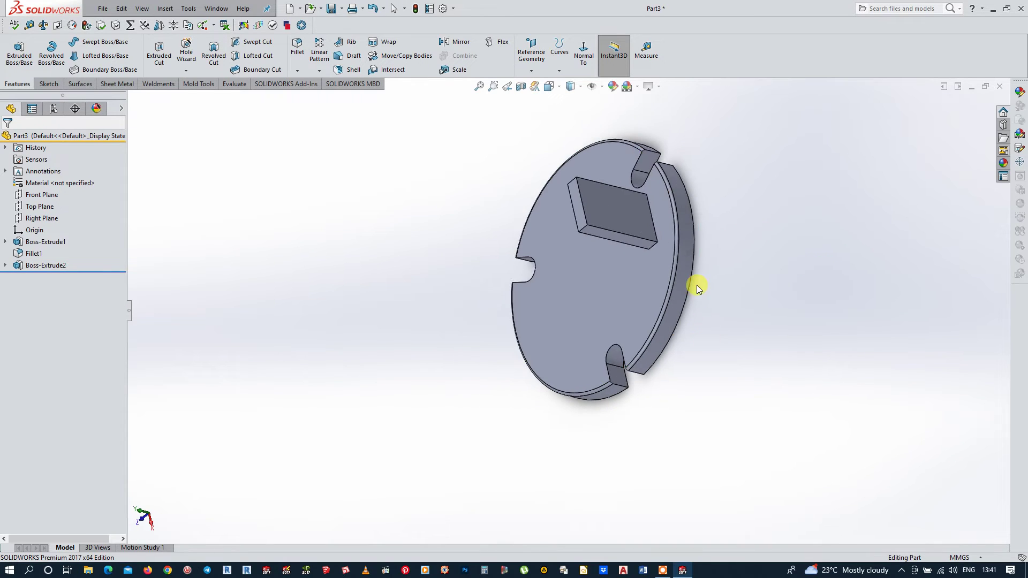
Sketch a 20 mm circle on the lug face, centred at the top-edge midpoint
{"action": "left_click", "coordinate": [615, 211]}
{"action": "left_click", "coordinate": [653, 167]}
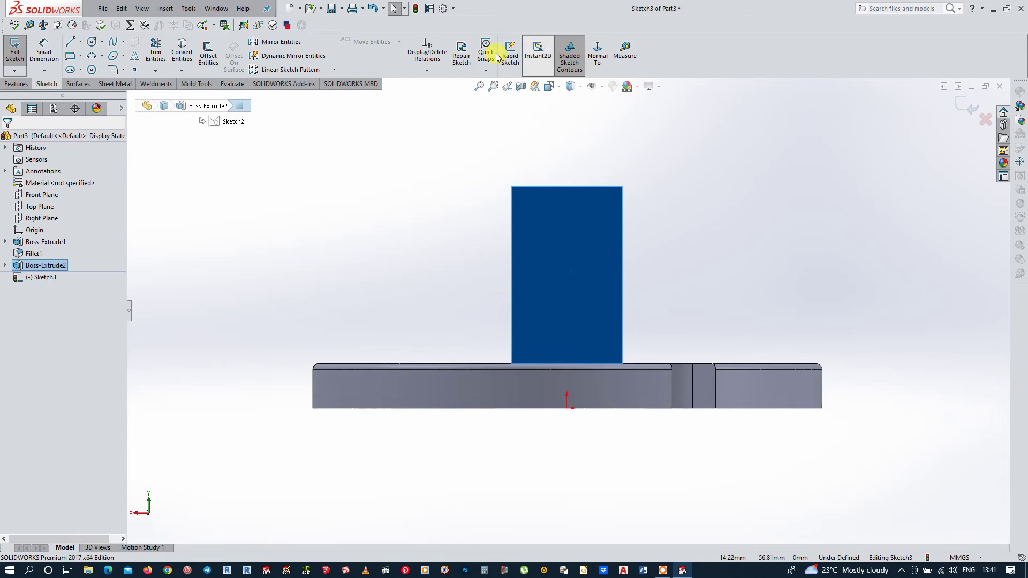
{"action": "left_click", "coordinate": [93, 47]}
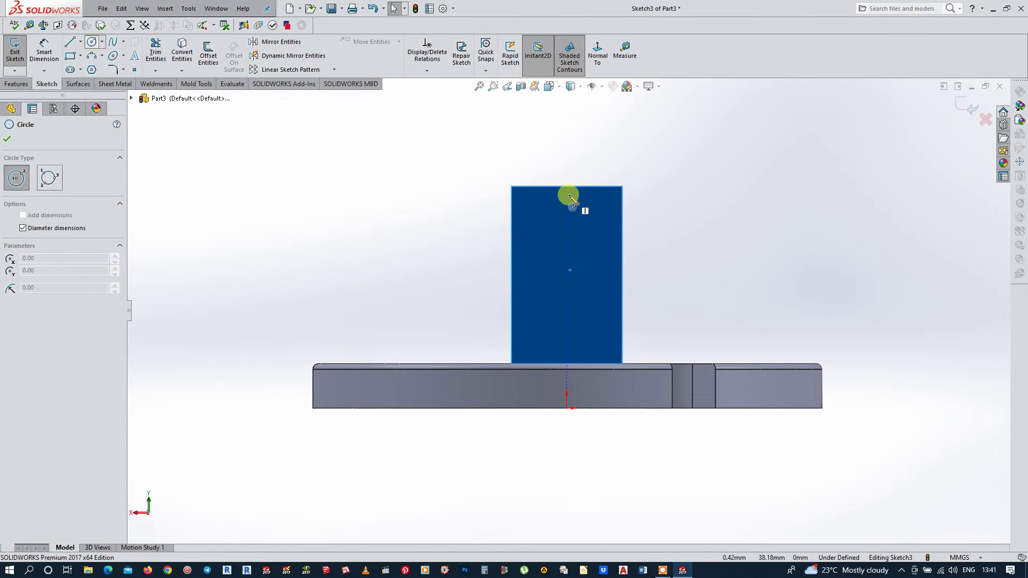
{"action": "left_click", "coordinate": [566, 186]}
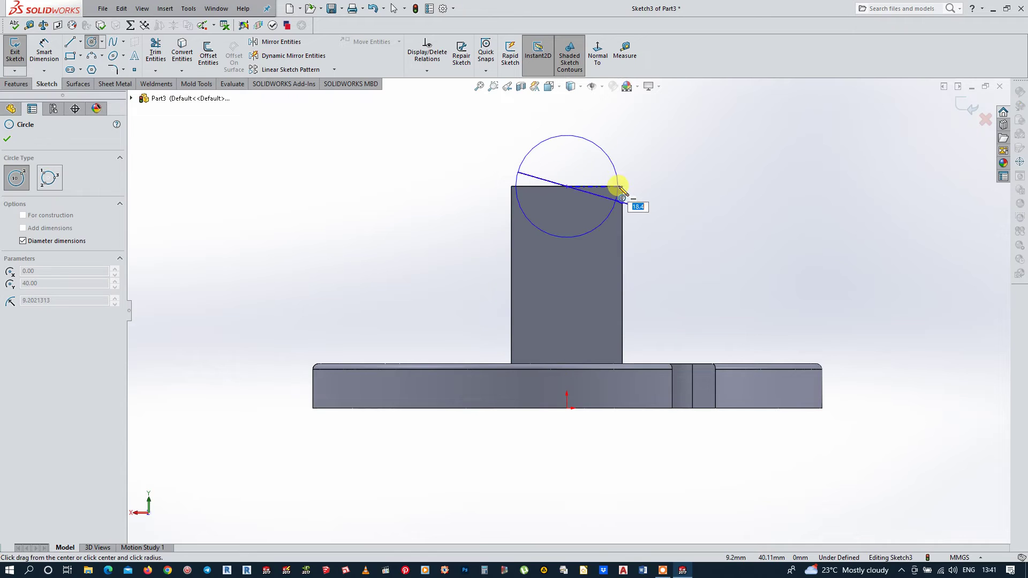
{"action": "left_click", "coordinate": [622, 187]}
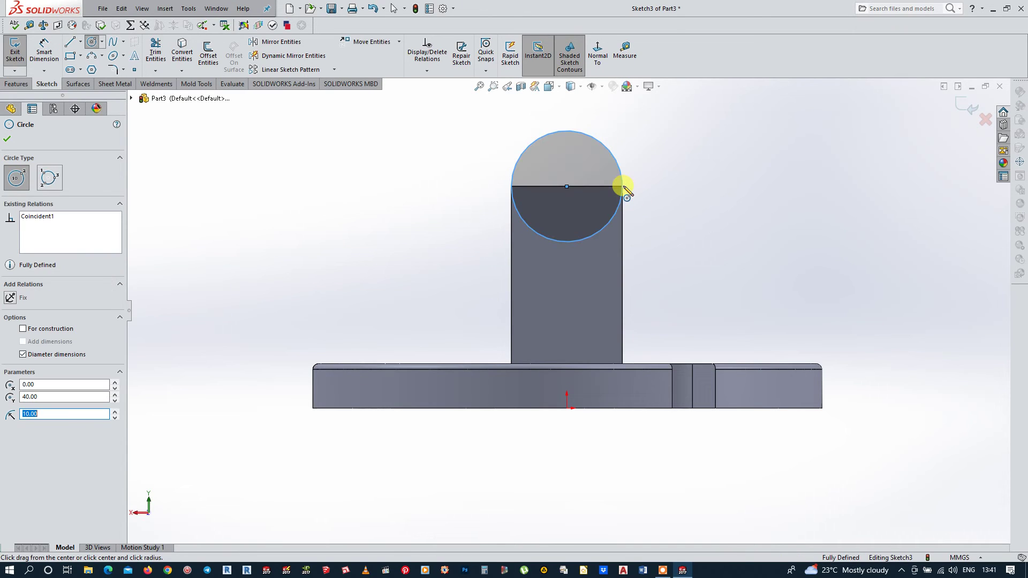
{"action": "key", "text": "Escape"}
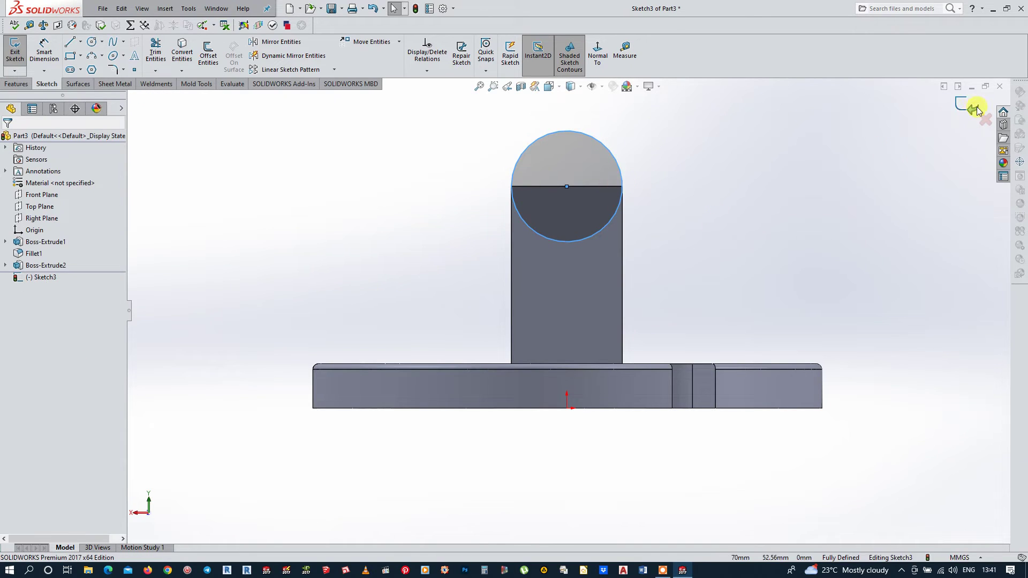
{"action": "left_click", "coordinate": [963, 105]}
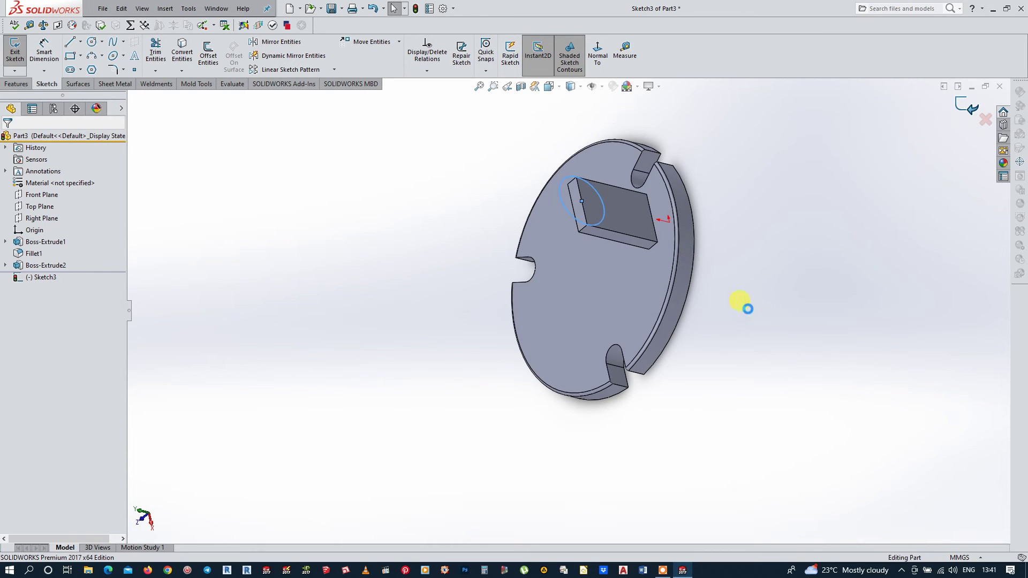
{"action": "key", "text": "ctrl+b"}
{"action": "mouse_move", "coordinate": [712, 294]}
{"action": "middle_mouse_down"}
{"action": "mouse_move", "coordinate": [720, 175]}
{"action": "mouse_move", "coordinate": [636, 172]}
{"action": "middle_mouse_up"}
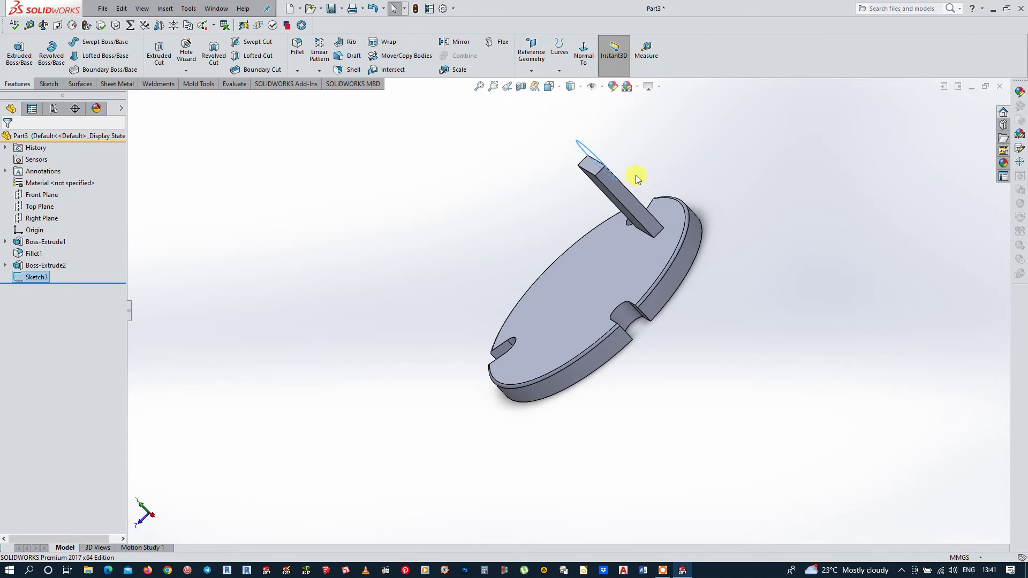
{"action": "scroll", "coordinate": [636, 173], "scroll_direction": "down", "scroll_amount": 3}
{"action": "scroll", "coordinate": [613, 173], "scroll_direction": "down", "scroll_amount": 2}
Extrude the circle 5.5 mm one way and up to the lug's side face the other
{"action": "left_click", "coordinate": [20, 60]}
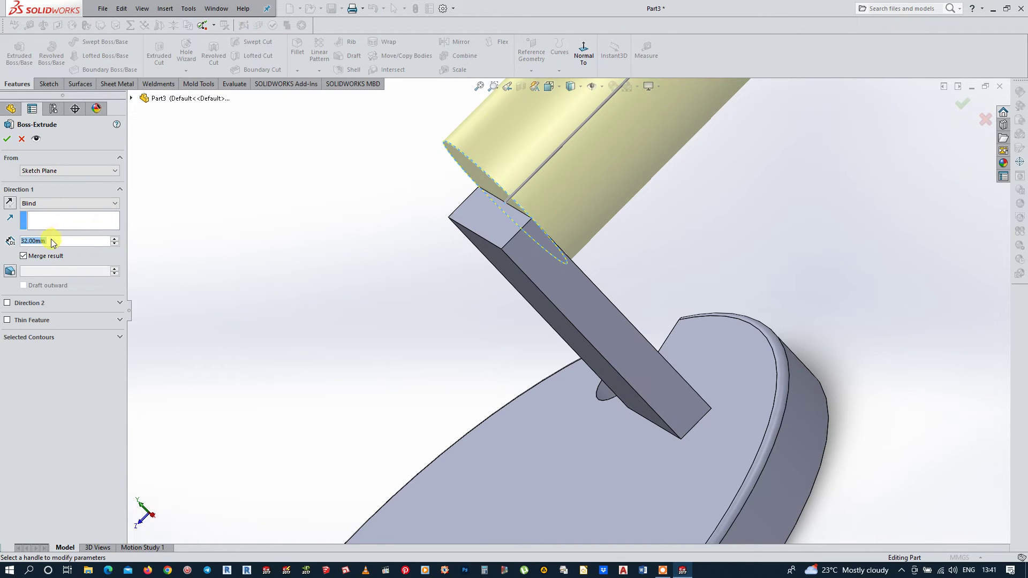
{"action": "type", "text": "5.5"}
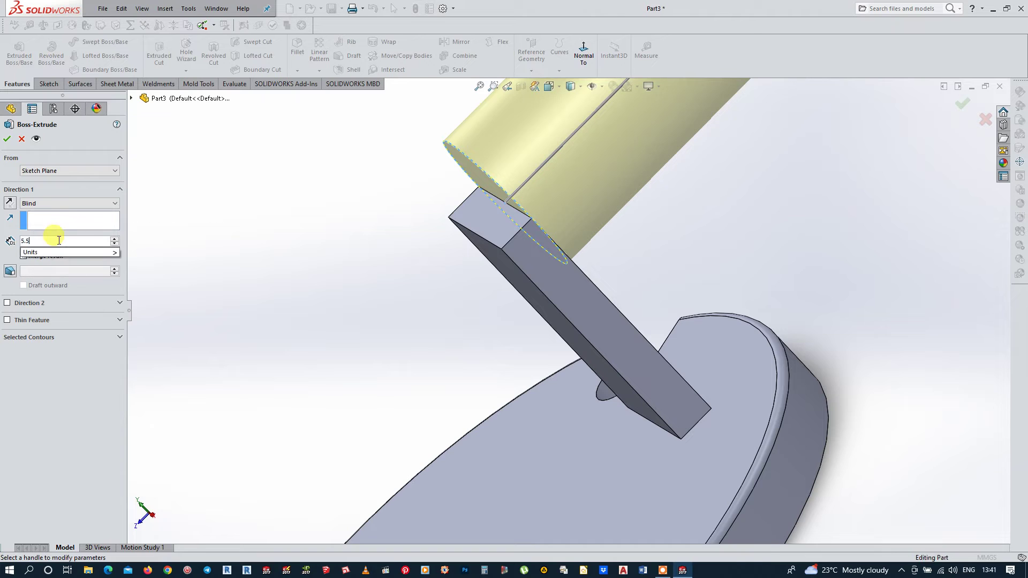
{"action": "left_click", "coordinate": [324, 268]}
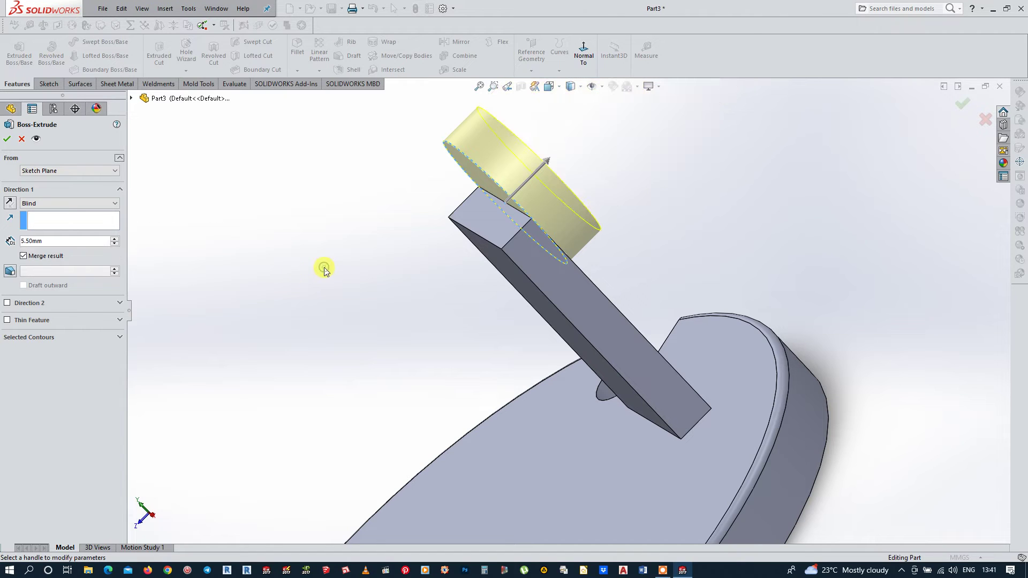
{"action": "left_click", "coordinate": [7, 303]}
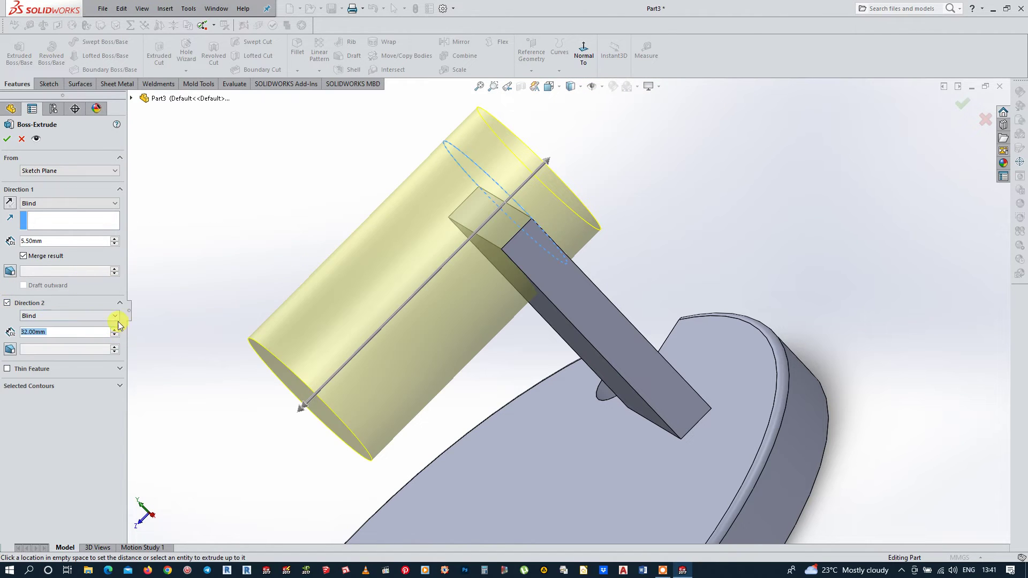
{"action": "left_click", "coordinate": [117, 316]}
{"action": "left_click", "coordinate": [64, 339]}
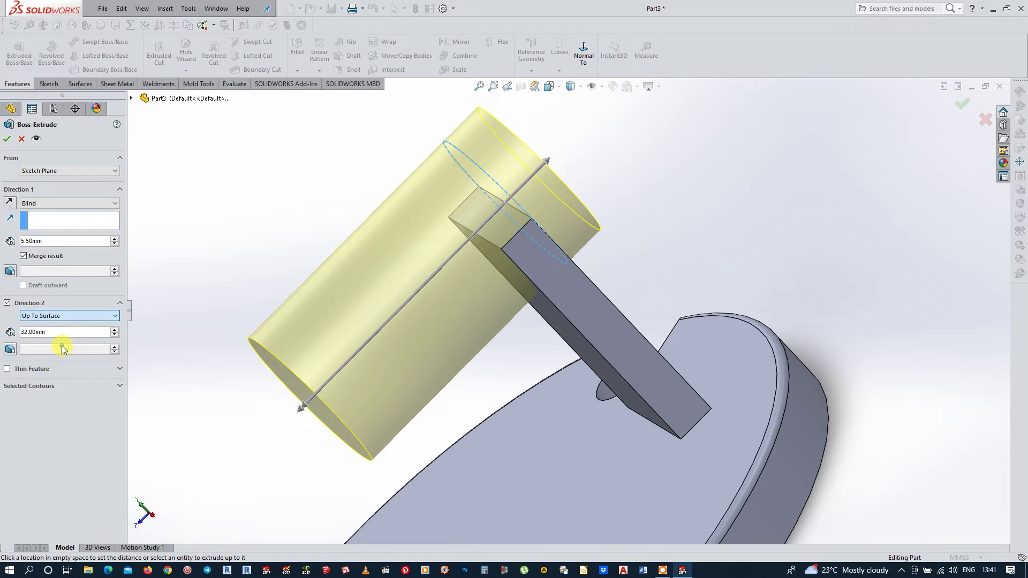
{"action": "left_click", "coordinate": [547, 313]}
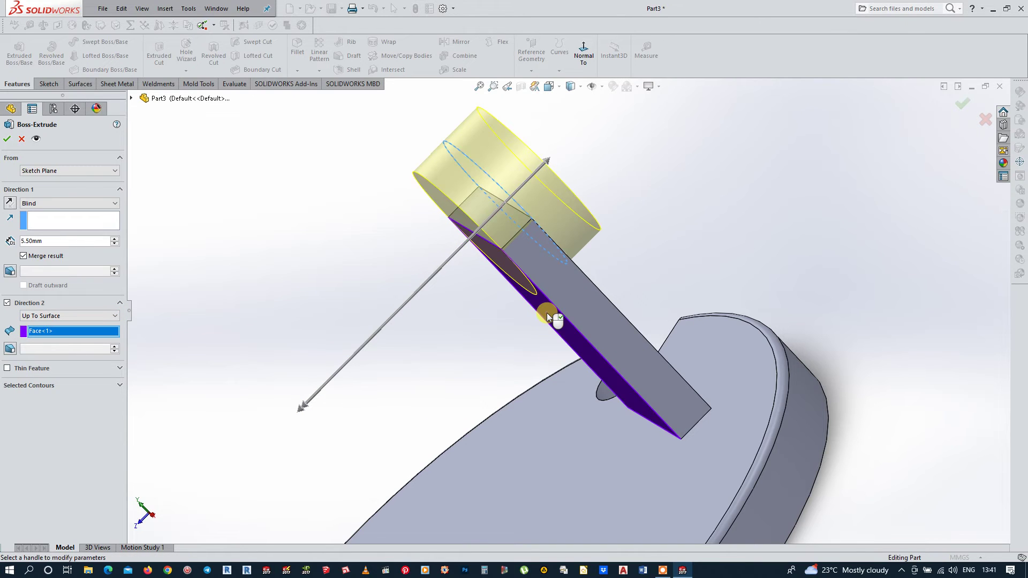
{"action": "right_click", "coordinate": [547, 313]}
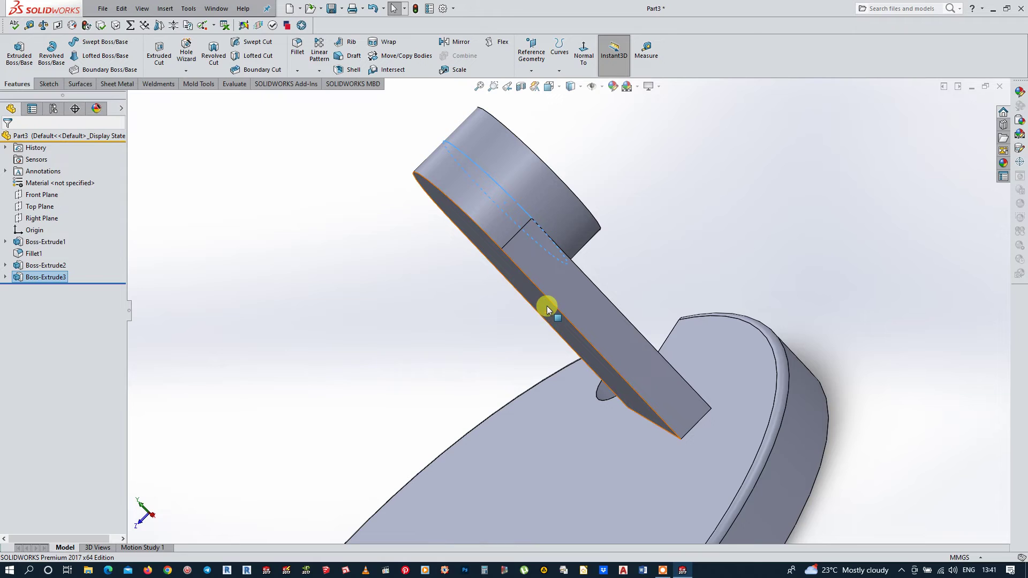
{"action": "scroll", "coordinate": [547, 306], "scroll_direction": "up", "scroll_amount": 3}
{"action": "middle_click_drag", "start_coordinate": [535, 324], "coordinate": [548, 243]}
{"action": "left_click", "coordinate": [548, 243]}
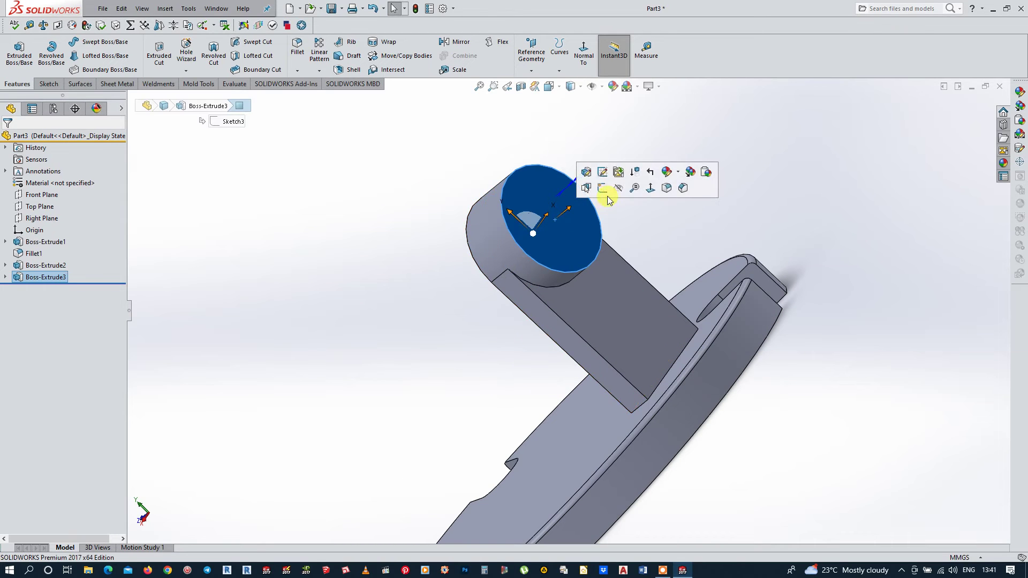
Sketch a Ø15 circle centred on the boss's end face
{"action": "left_click", "coordinate": [602, 188]}
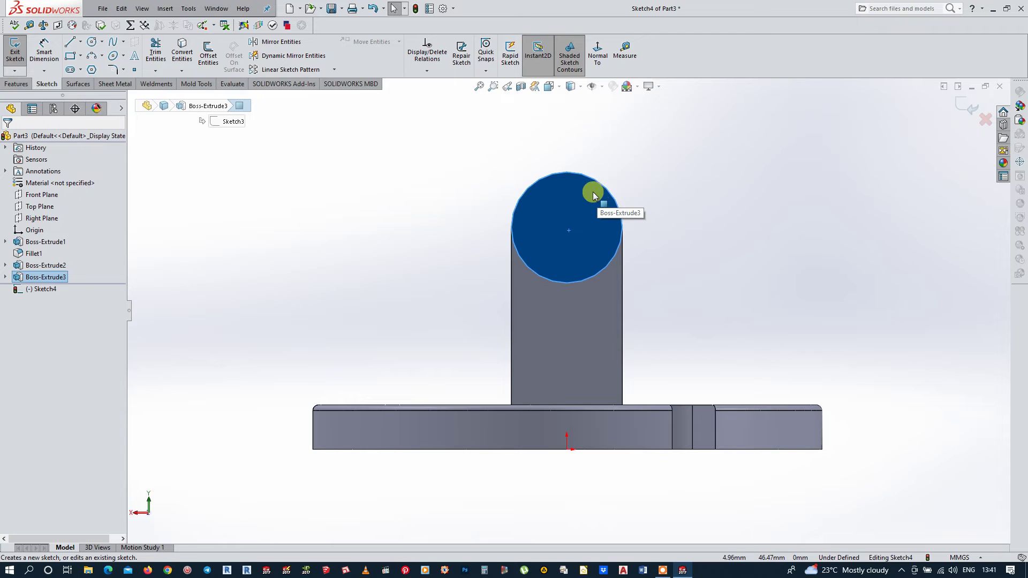
{"action": "left_click", "coordinate": [92, 43]}
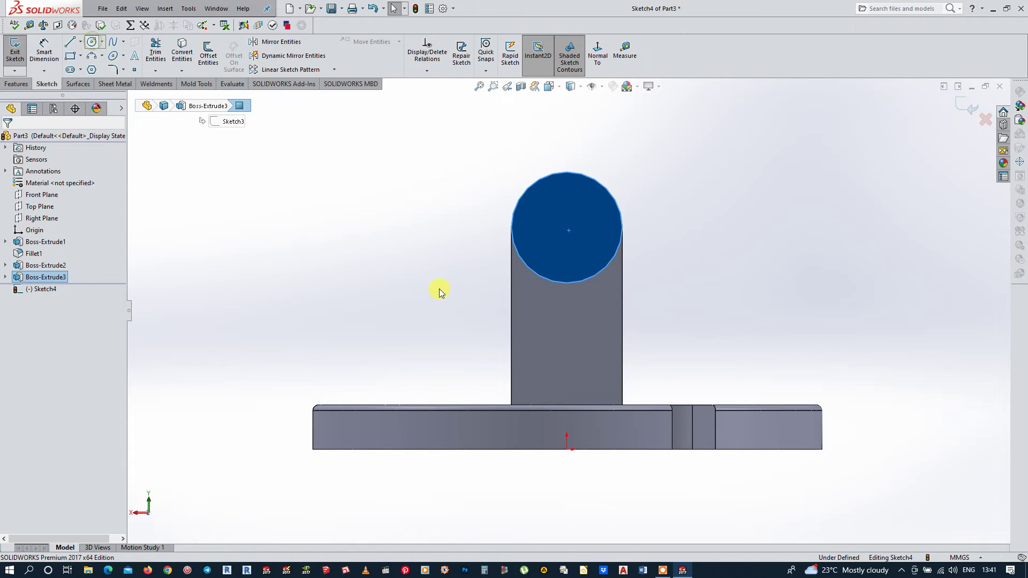
{"action": "left_click", "coordinate": [566, 227]}
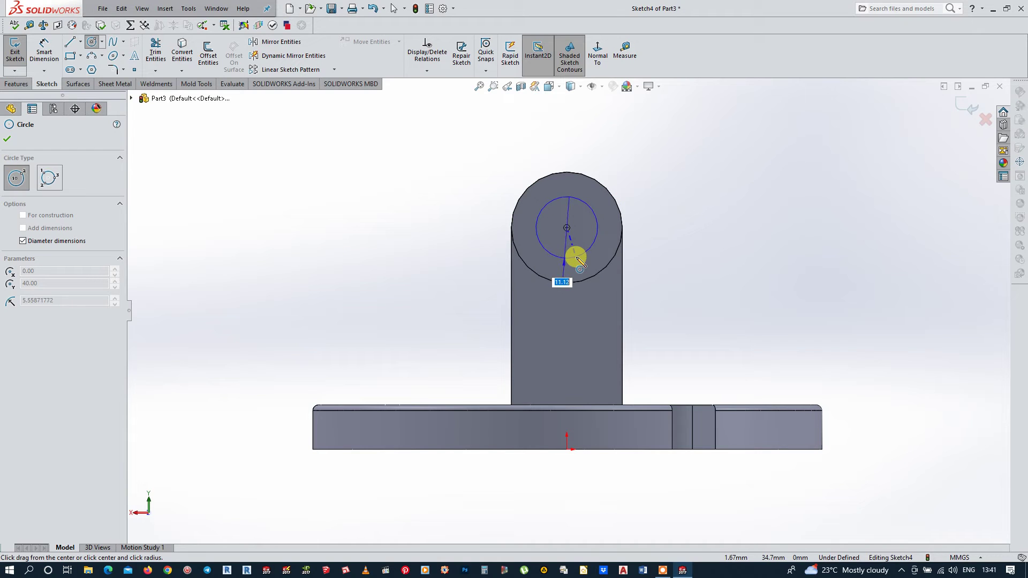
{"action": "key", "text": "Return"}
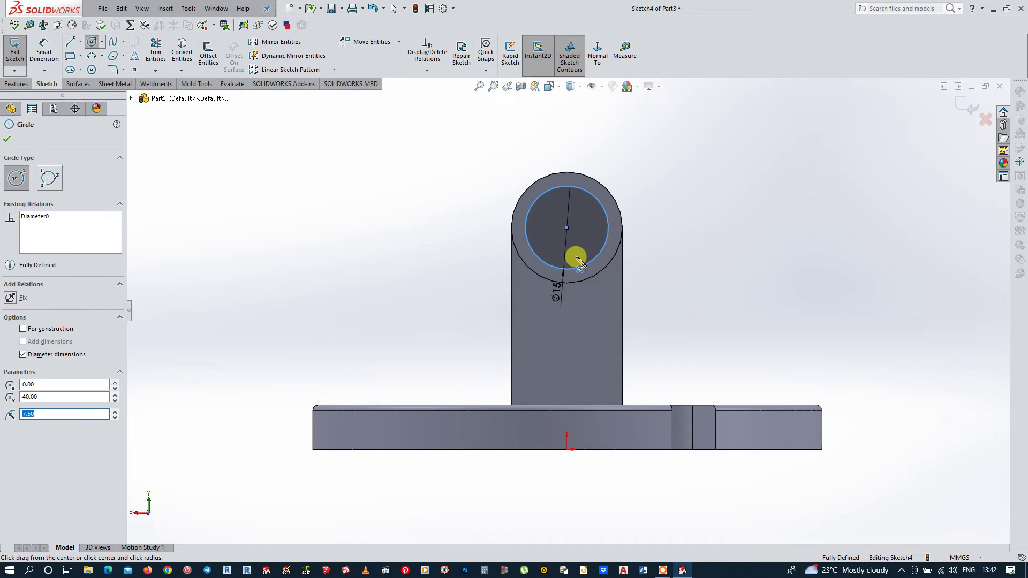
{"action": "key", "text": "Escape"}
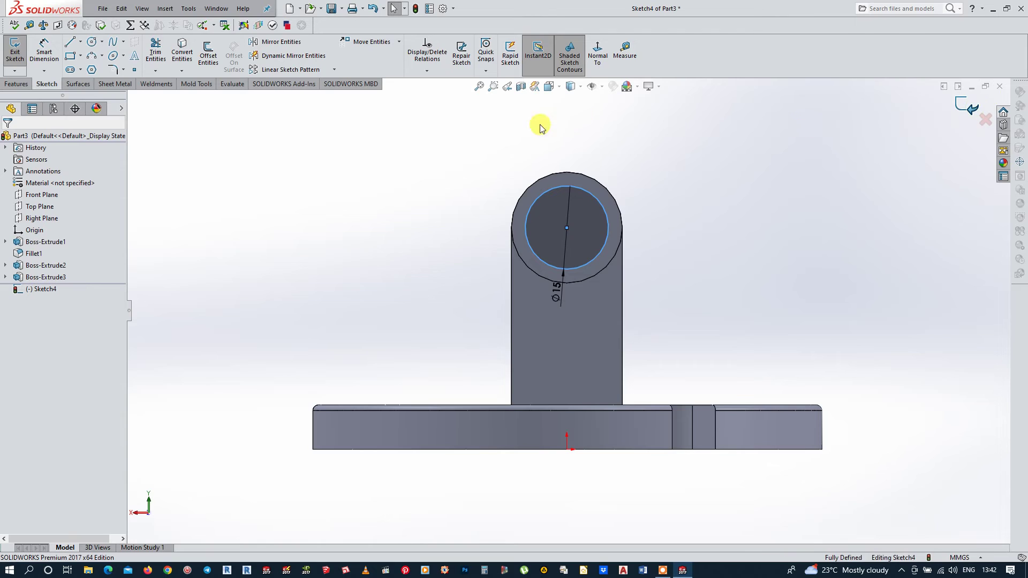
{"action": "middle_click_drag", "start_coordinate": [537, 123], "coordinate": [230, 102]}
Cut the Ø15 hole through the boss up to the lug face, then sketch on Right Plane
{"action": "left_click", "coordinate": [15, 52]}
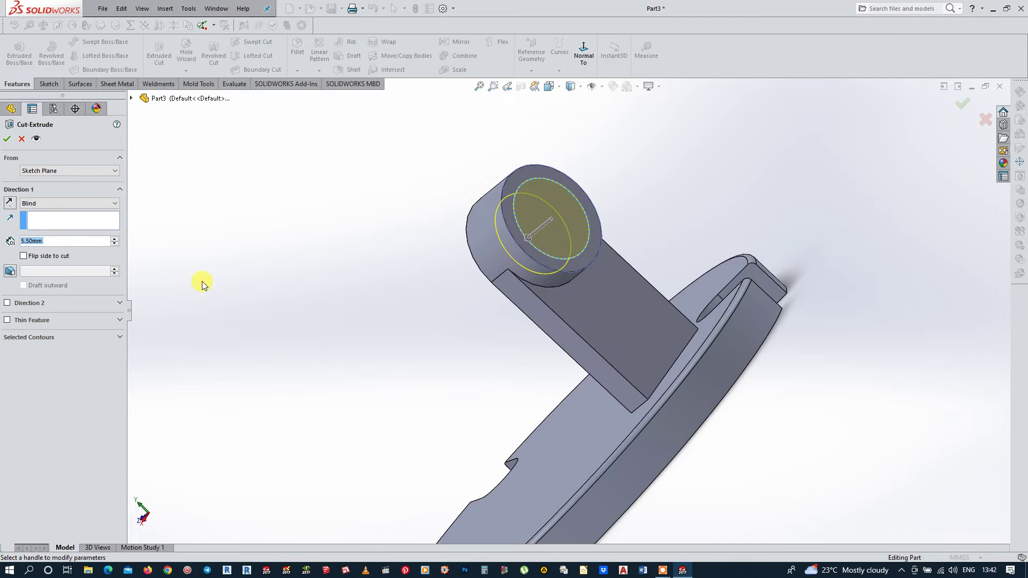
{"action": "left_click", "coordinate": [113, 205]}
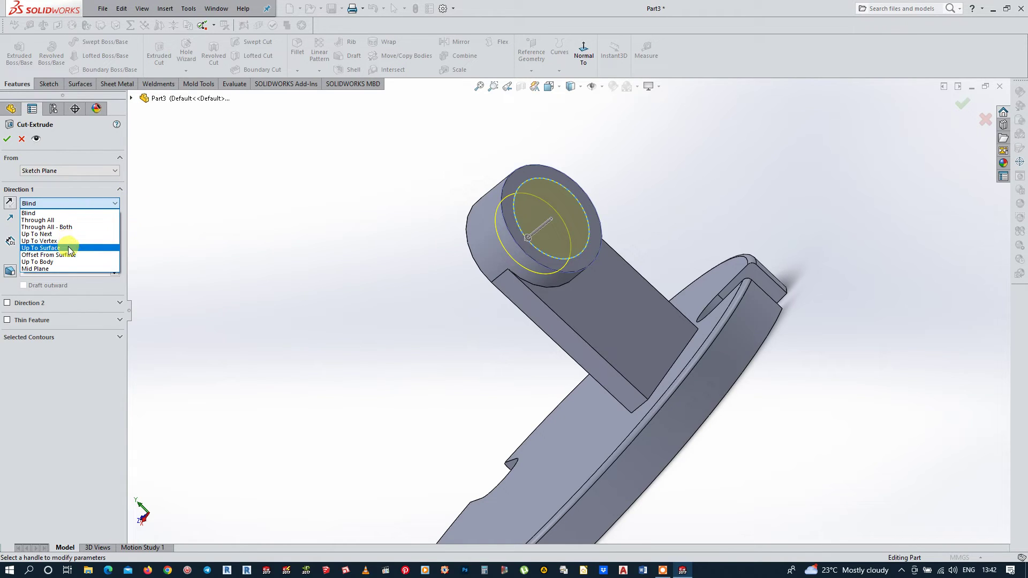
{"action": "left_click", "coordinate": [68, 248]}
{"action": "middle_click_drag", "start_coordinate": [375, 300], "coordinate": [587, 336]}
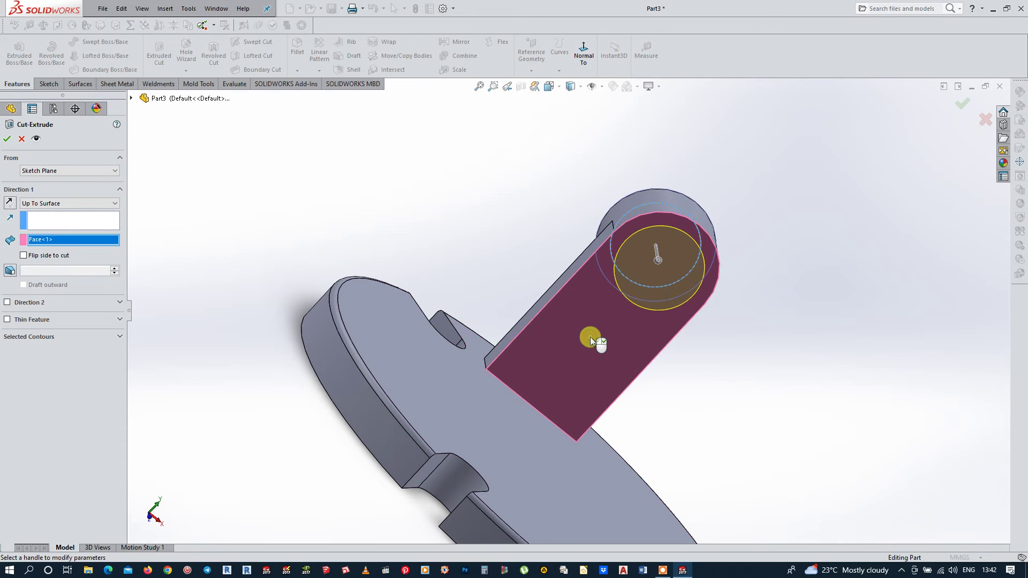
{"action": "left_click", "coordinate": [590, 336]}
{"action": "right_click", "coordinate": [691, 349]}
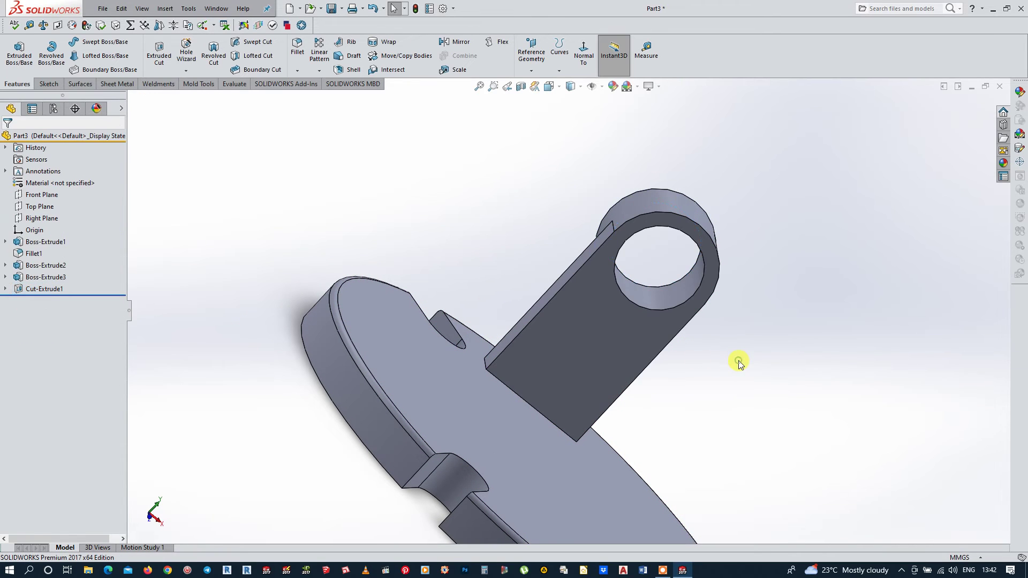
{"action": "middle_click_drag", "start_coordinate": [739, 361], "coordinate": [742, 319]}
{"action": "scroll", "coordinate": [750, 337], "scroll_direction": "up", "scroll_amount": 5}
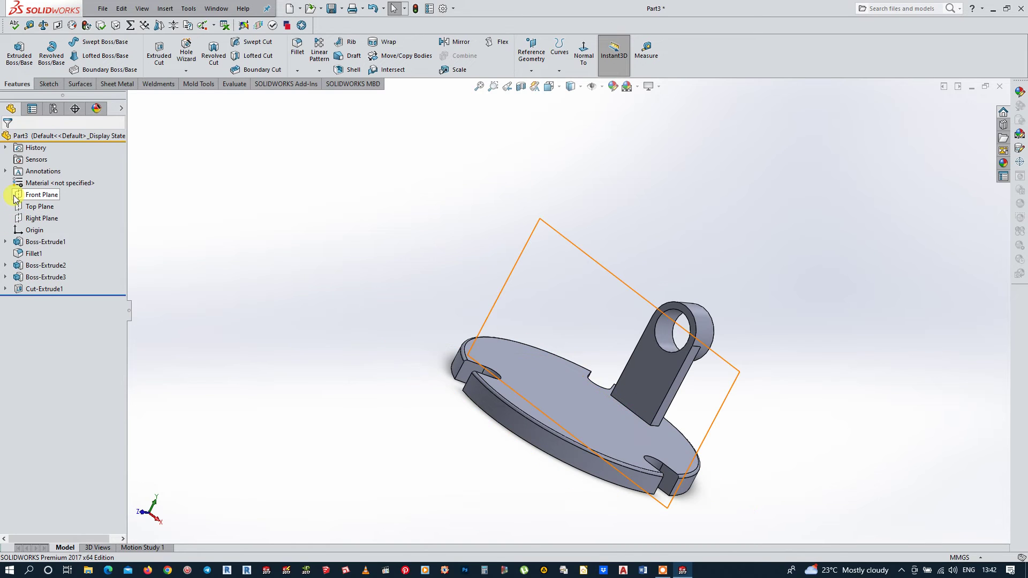
{"action": "left_click", "coordinate": [19, 217]}
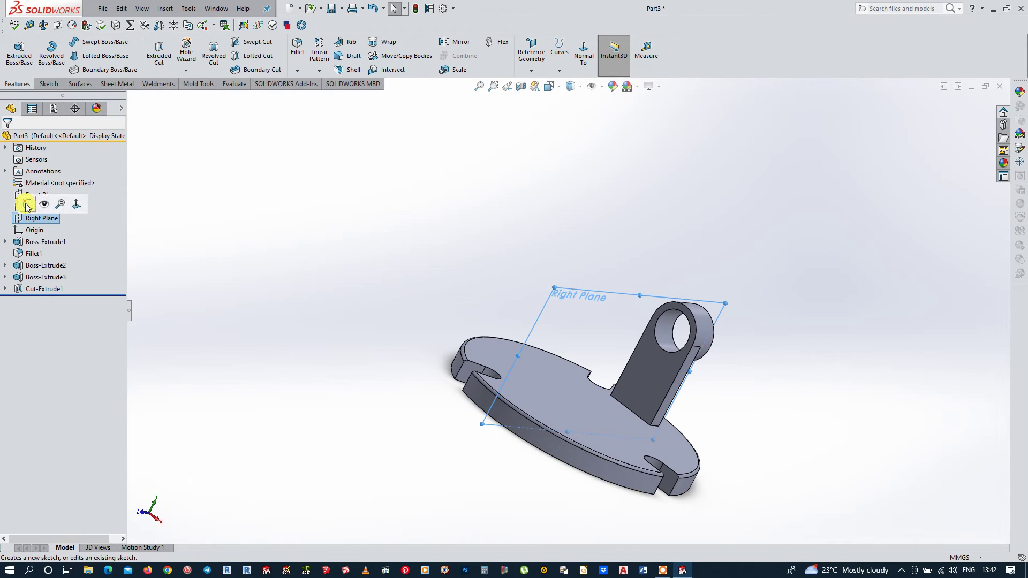
{"action": "left_click", "coordinate": [27, 207]}
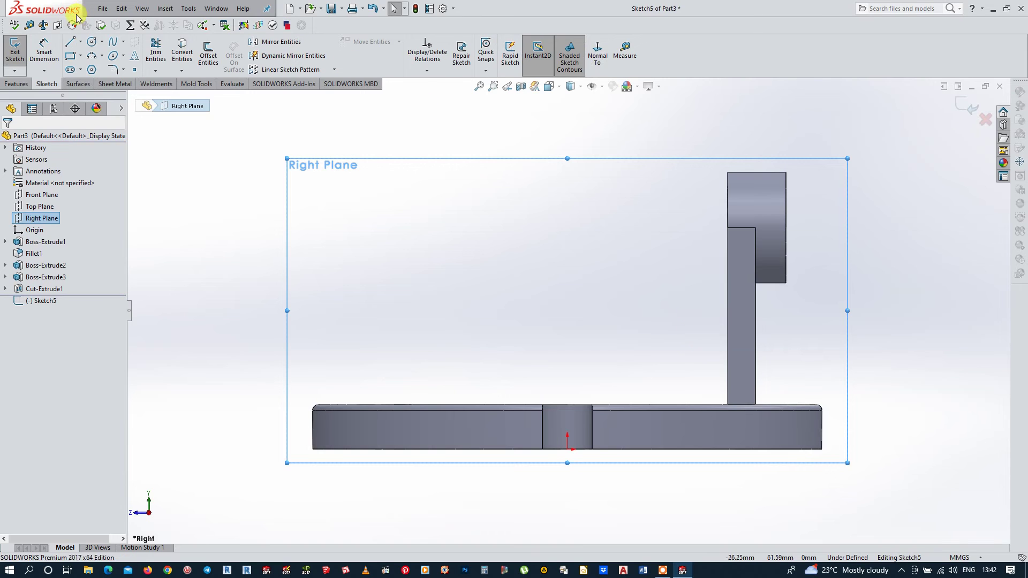
Draw a slanted line from the upright's edge down to the base top
{"action": "key", "text": "l"}
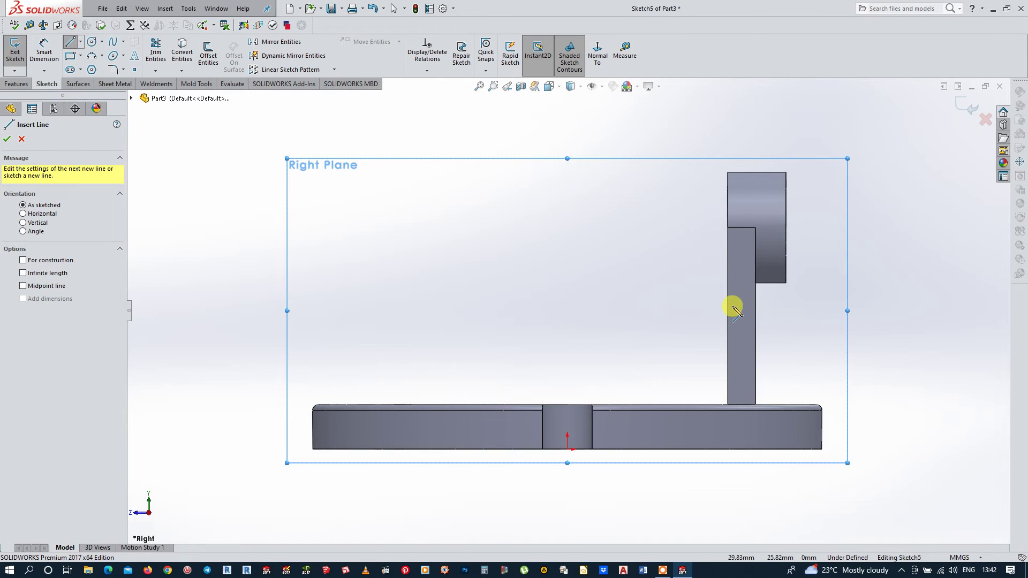
{"action": "left_click", "coordinate": [728, 315]}
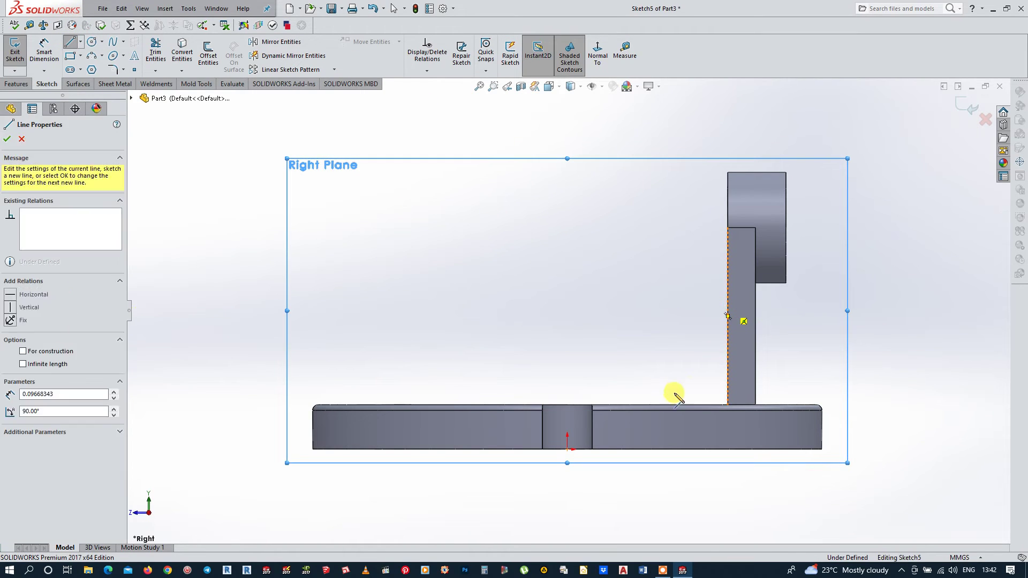
{"action": "left_click", "coordinate": [650, 404]}
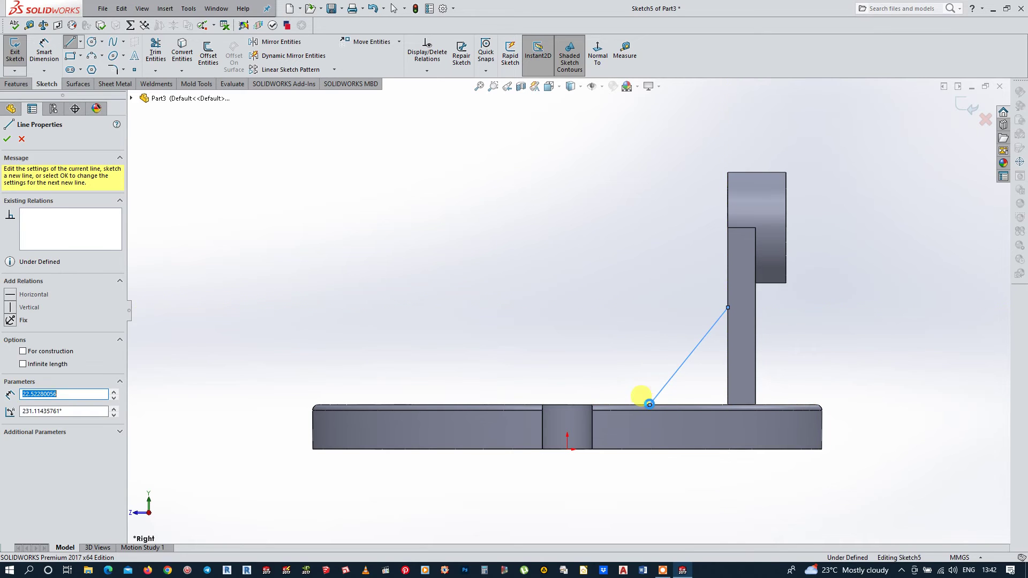
{"action": "key", "text": "Escape"}
Dimension the rib line 12.50 mm out from the upright and 20 mm high
{"action": "left_click", "coordinate": [44, 50]}
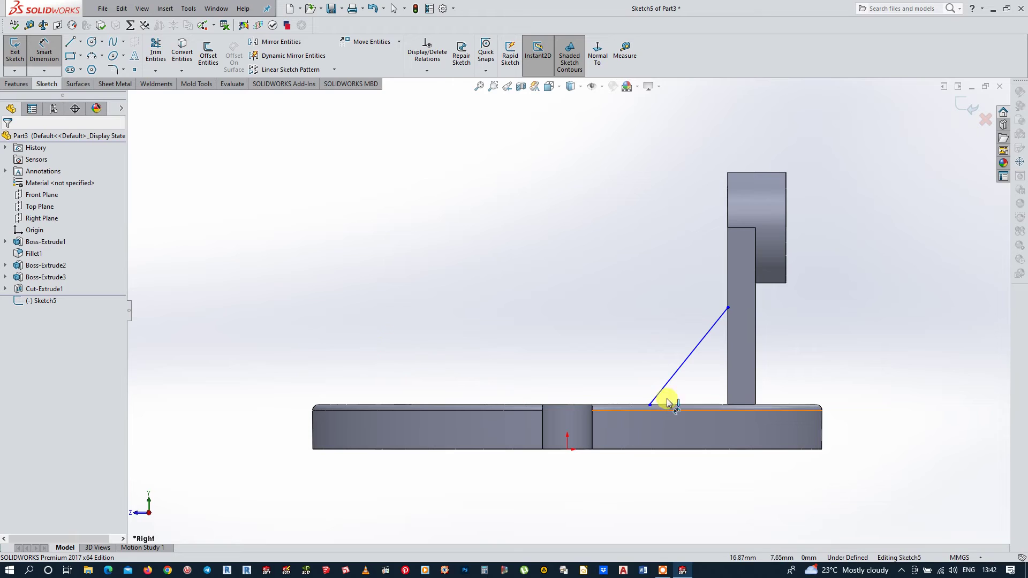
{"action": "left_click", "coordinate": [649, 405]}
{"action": "left_click", "coordinate": [728, 376]}
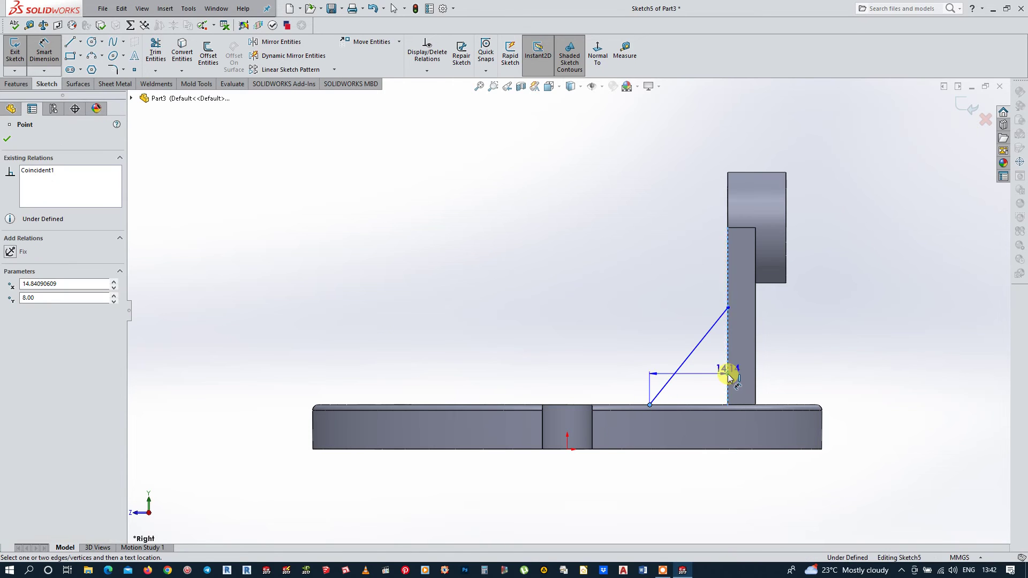
{"action": "left_click", "coordinate": [691, 491]}
{"action": "type", "text": "12"}
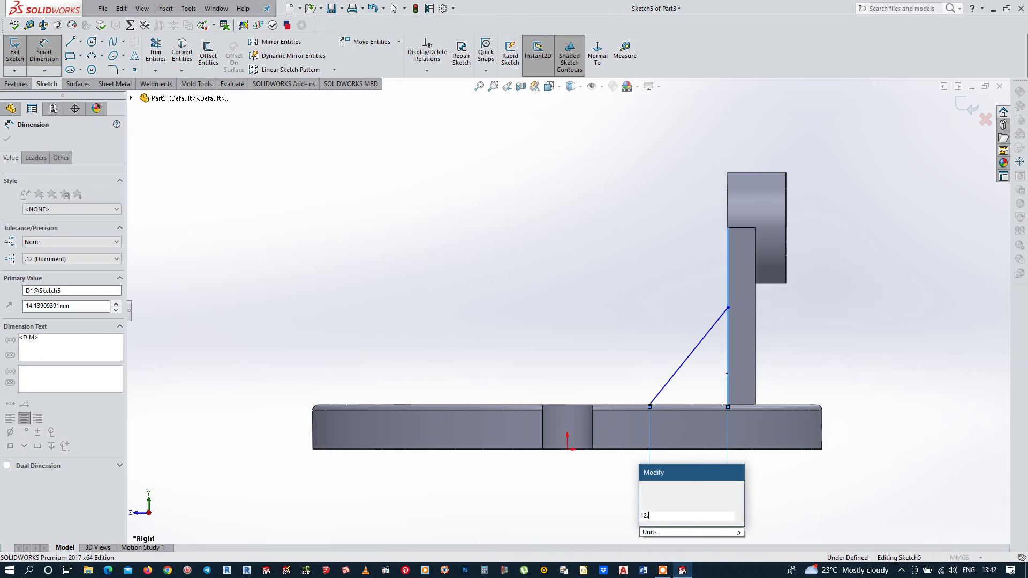
{"action": "left_click", "coordinate": [752, 429]}
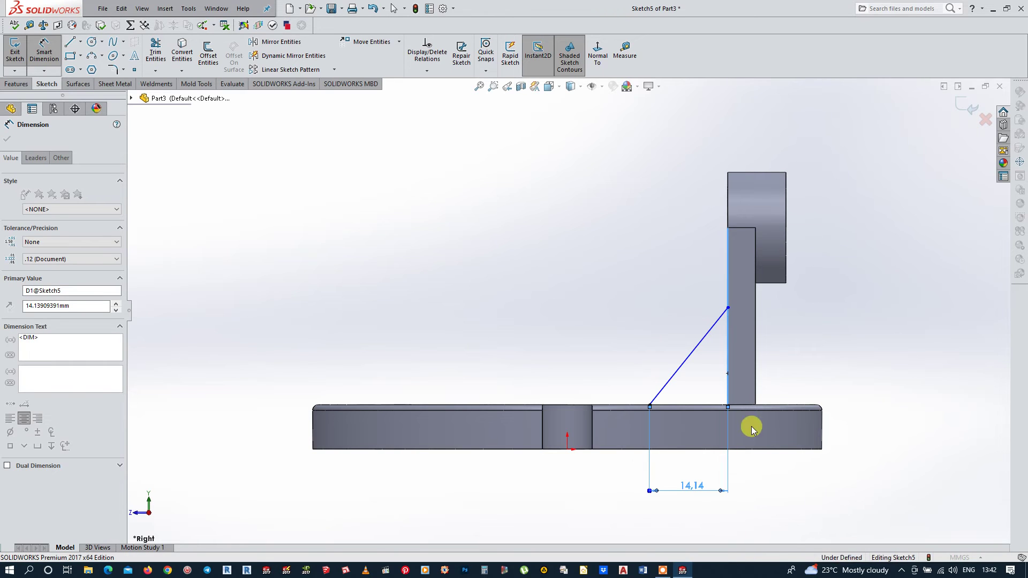
{"action": "left_click", "coordinate": [782, 402]}
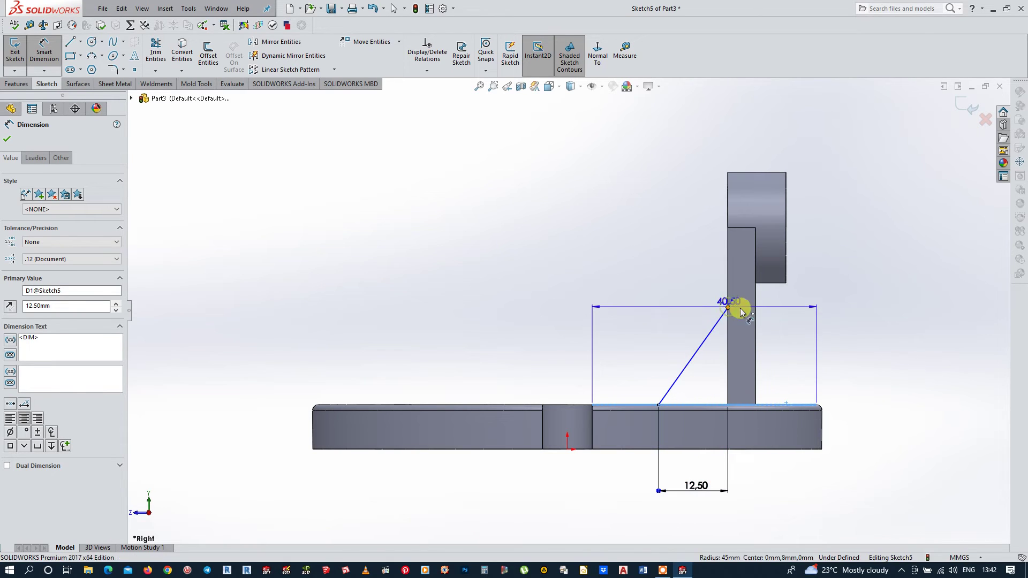
{"action": "left_click", "coordinate": [728, 308]}
{"action": "left_click", "coordinate": [795, 348]}
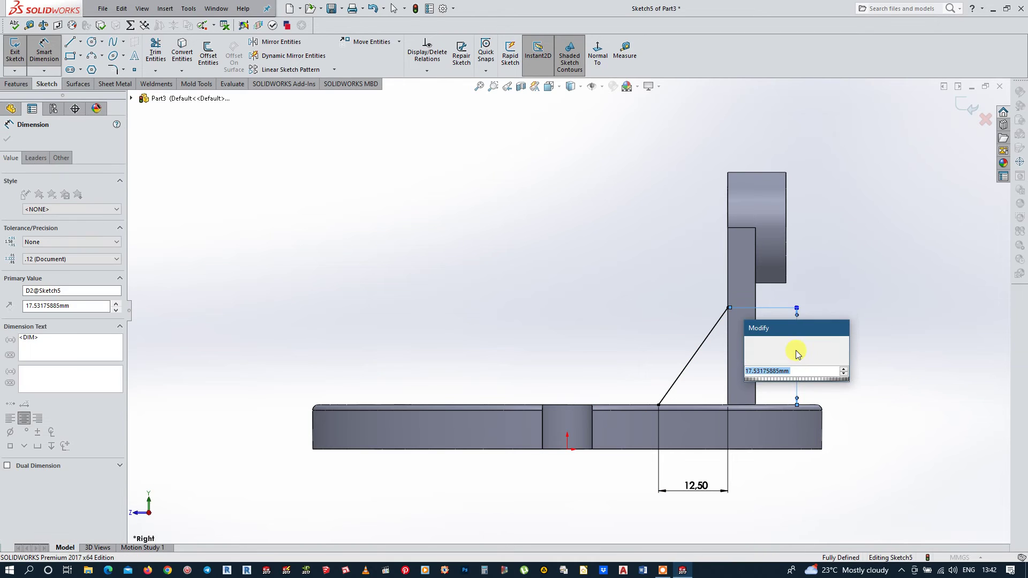
{"action": "type", "text": "20"}
{"action": "key", "text": "Return"}
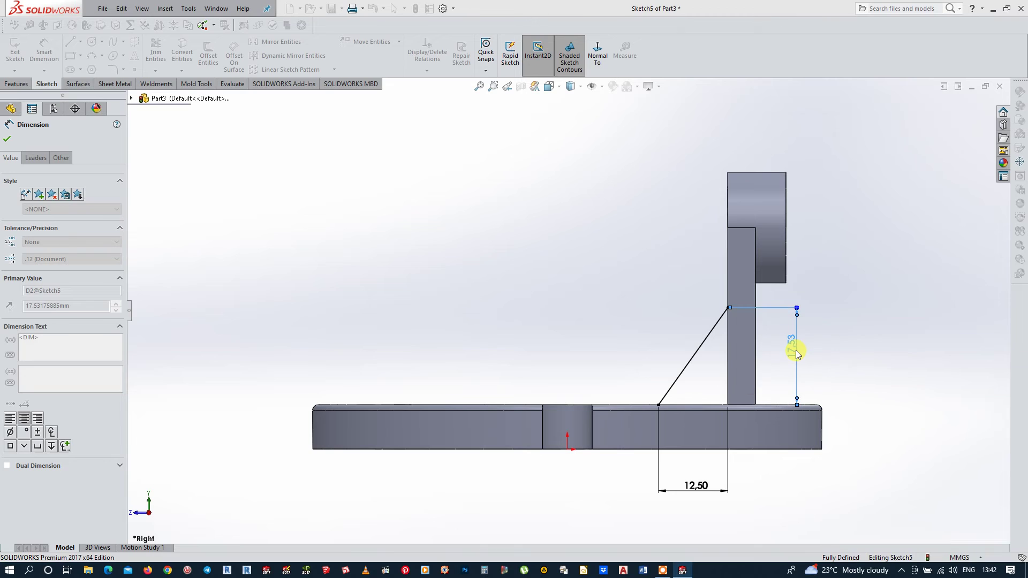
{"action": "key", "text": "Escape"}
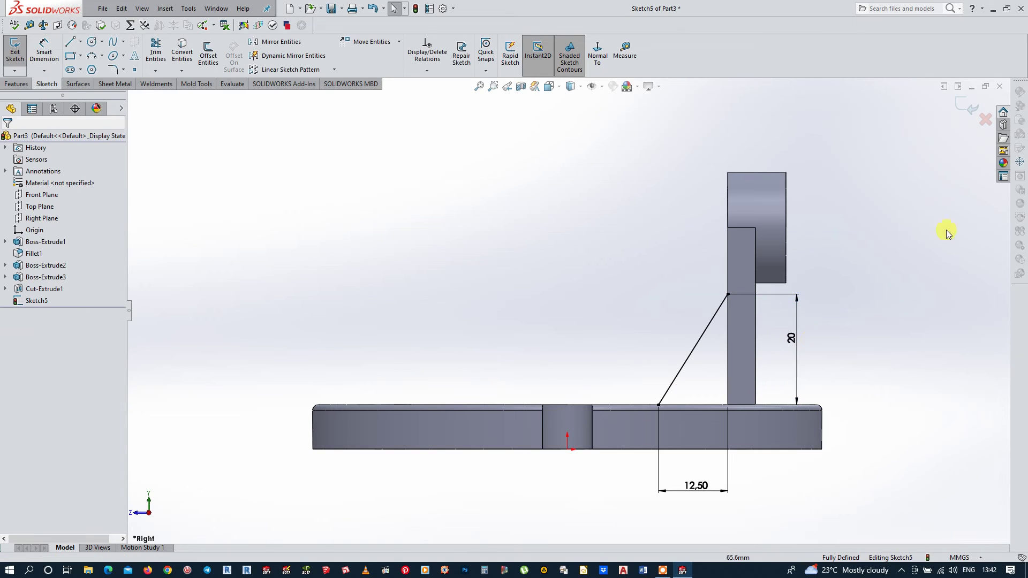
Create Rib1 from the sketched line with a 4 mm thickness
{"action": "key", "text": "ctrl+7"}
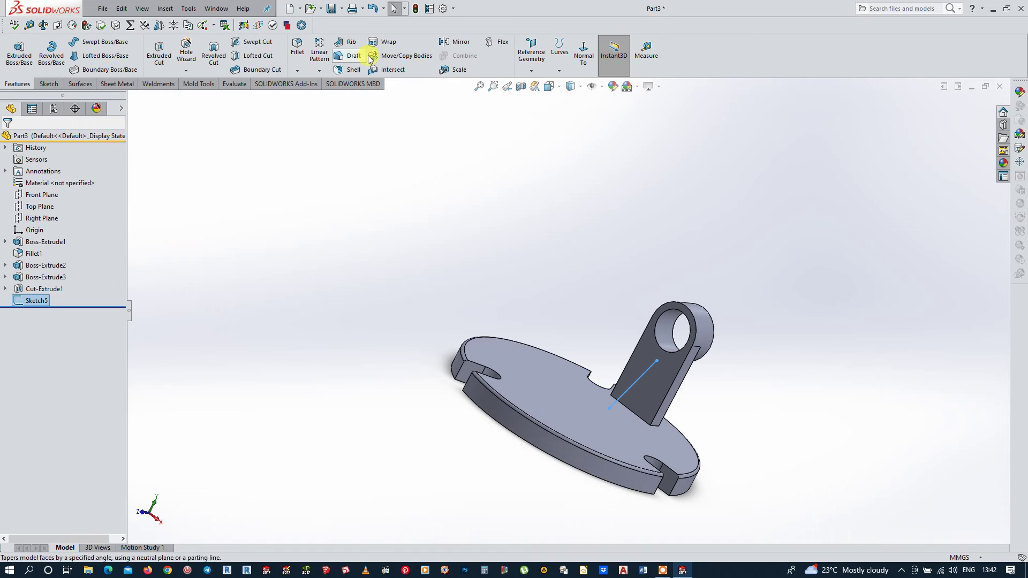
{"action": "left_click", "coordinate": [352, 46]}
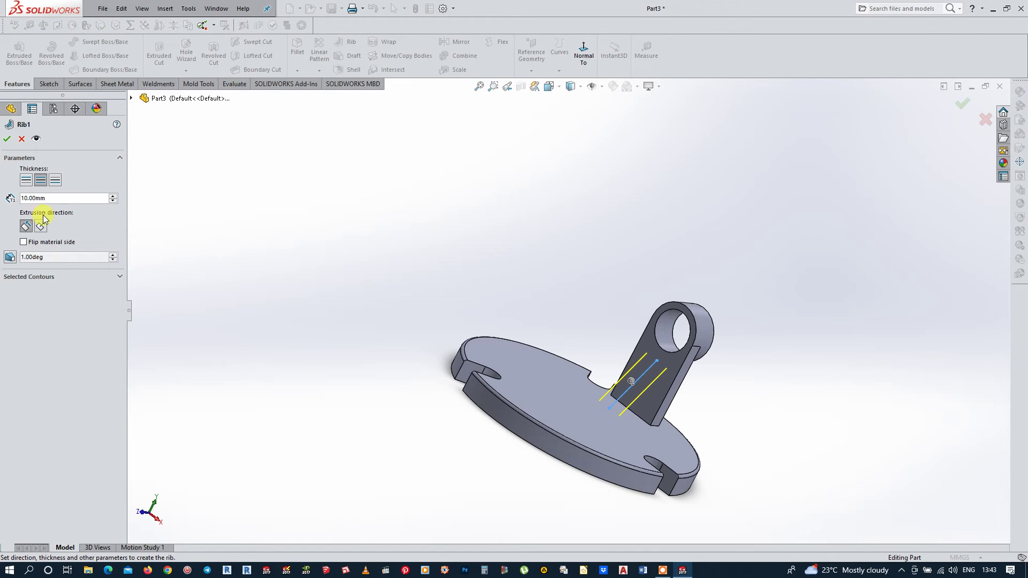
{"action": "double_click", "coordinate": [56, 198]}
{"action": "type", "text": "4"}
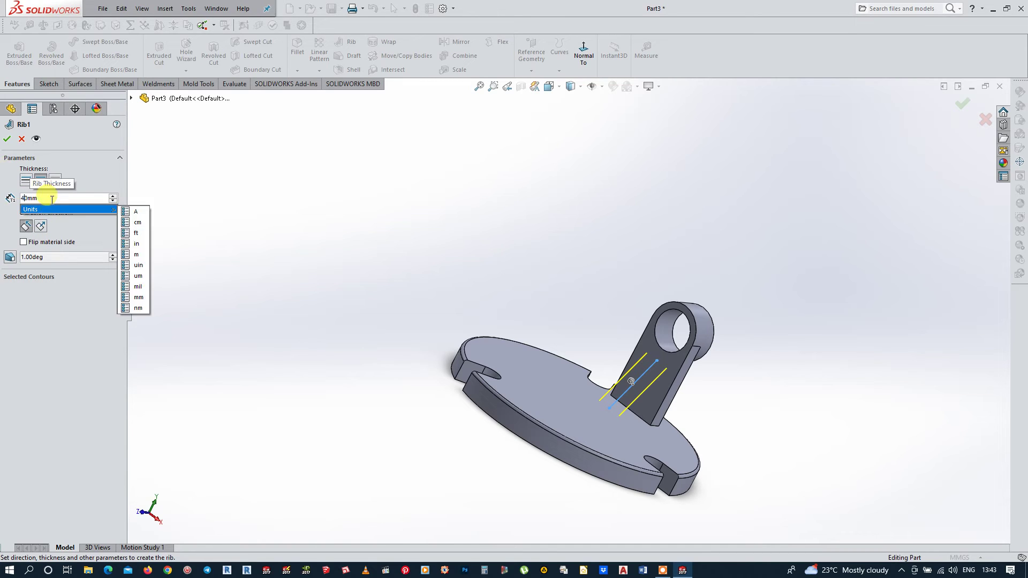
{"action": "key", "text": "BackSpace"}
{"action": "key", "text": "BackSpace"}
{"action": "key", "text": "BackSpace"}
{"action": "type", "text": "4"}
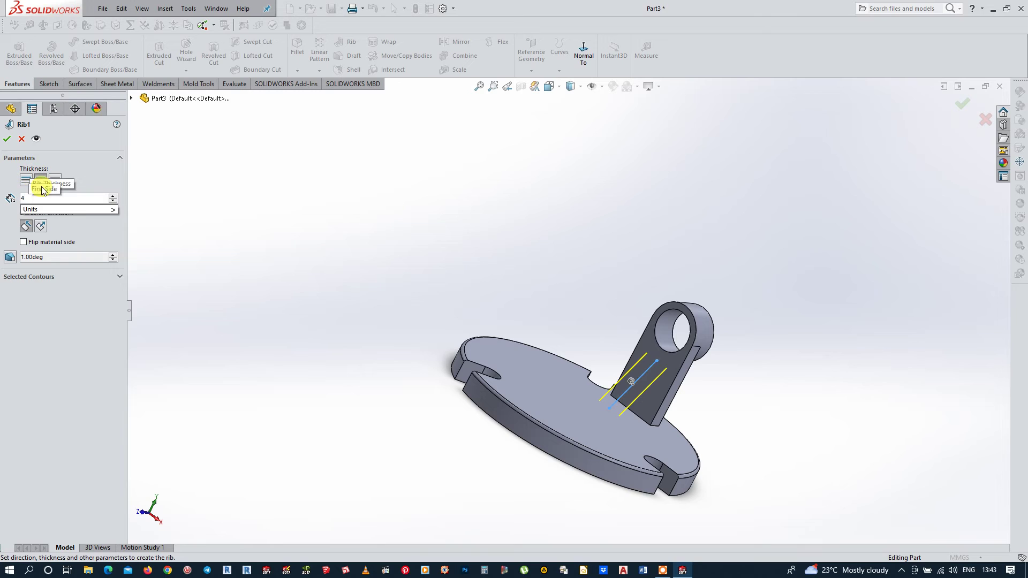
{"action": "key", "text": "Return"}
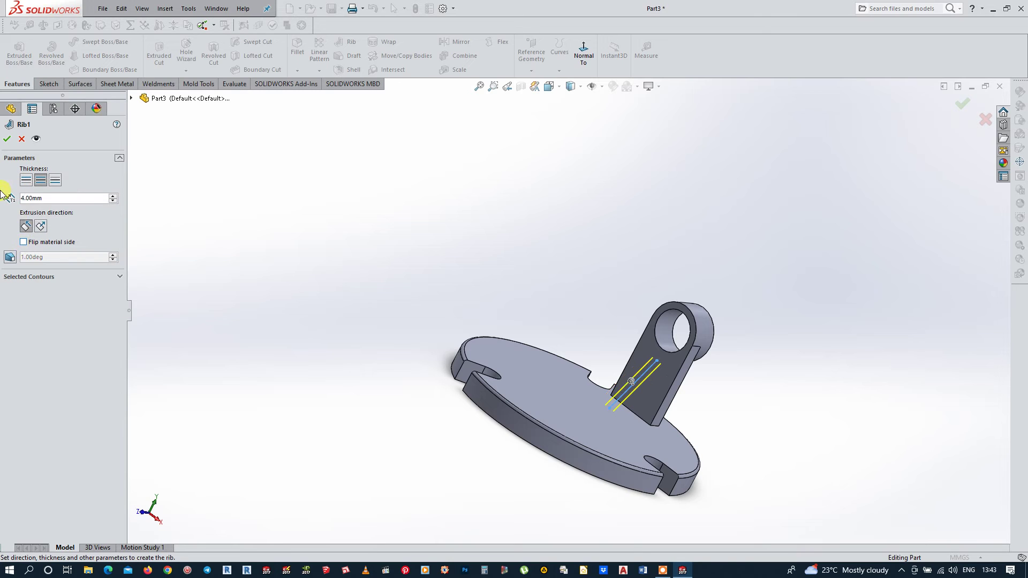
{"action": "middle_click_drag", "start_coordinate": [766, 408], "coordinate": [679, 344]}
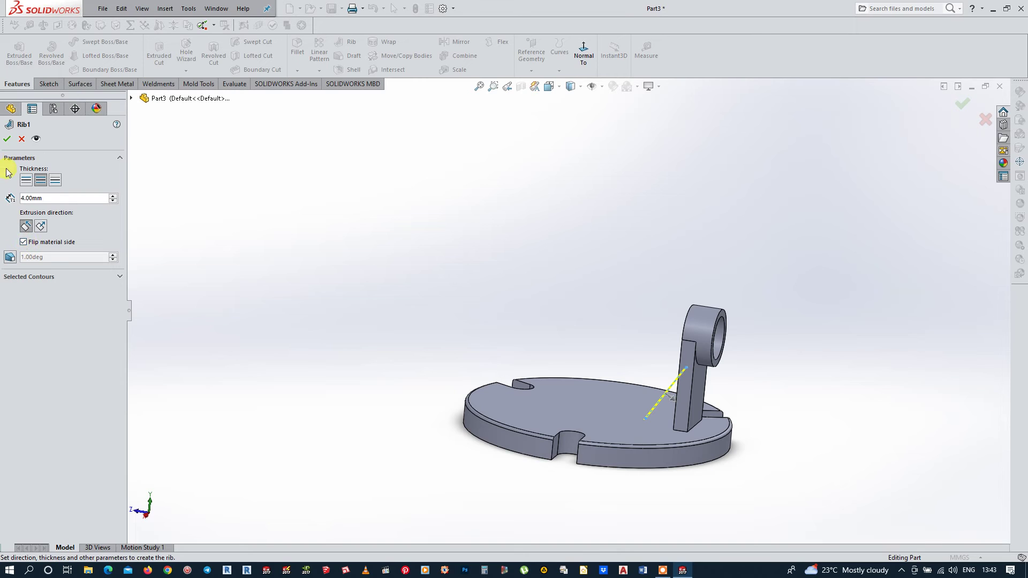
{"action": "left_click", "coordinate": [7, 140]}
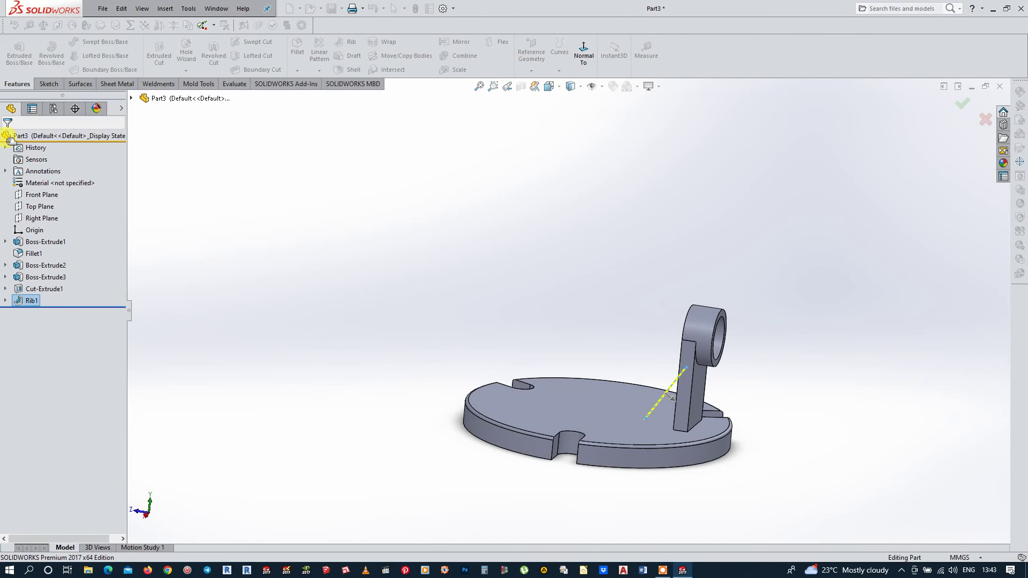
{"action": "left_click", "coordinate": [856, 323]}
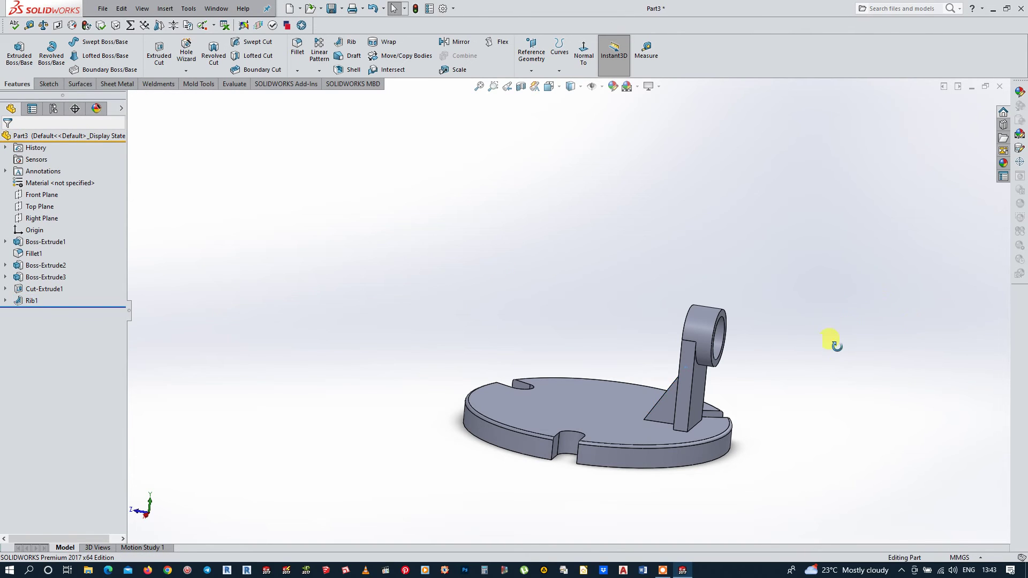
Circular-pattern Rib1, Cut-Extrude1, Boss-Extrude3 and Boss-Extrude2 as 6 instances over 360° about the disk edge
{"action": "middle_click_drag", "start_coordinate": [831, 341], "coordinate": [856, 367]}
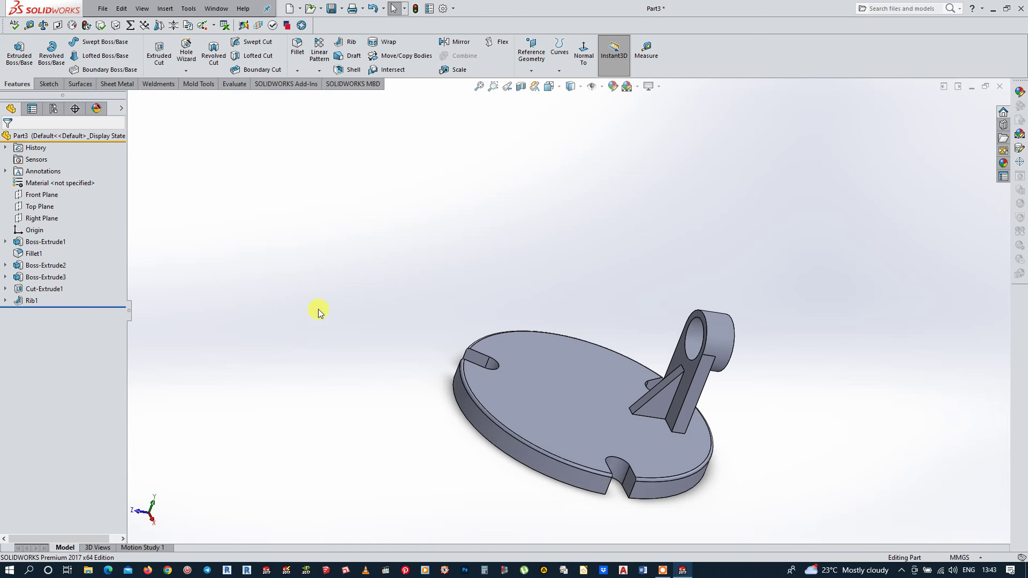
{"action": "left_click", "coordinate": [33, 301]}
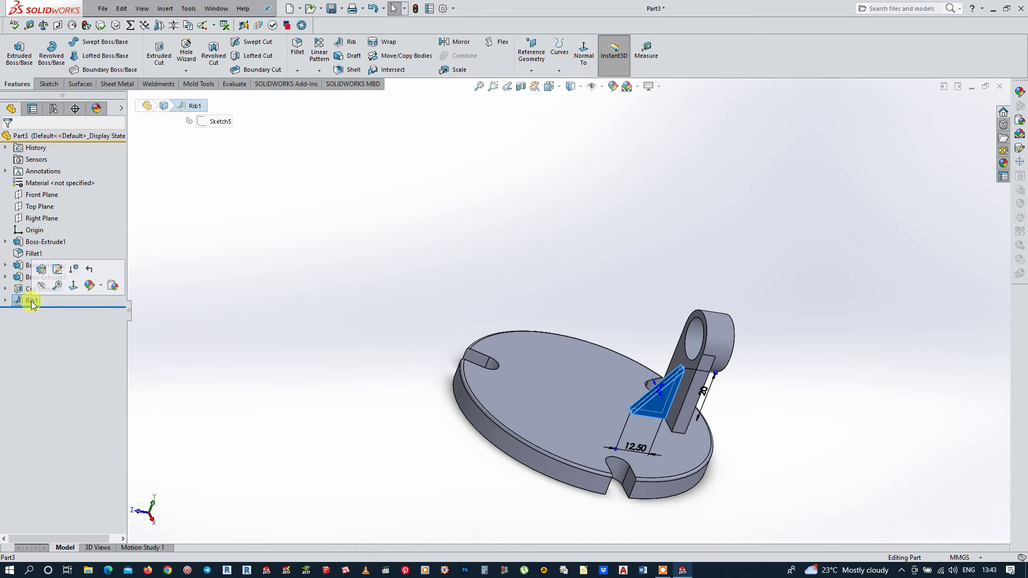
{"action": "left_click", "coordinate": [27, 289], "text": "ctrl"}
{"action": "left_click", "coordinate": [46, 277], "text": "ctrl"}
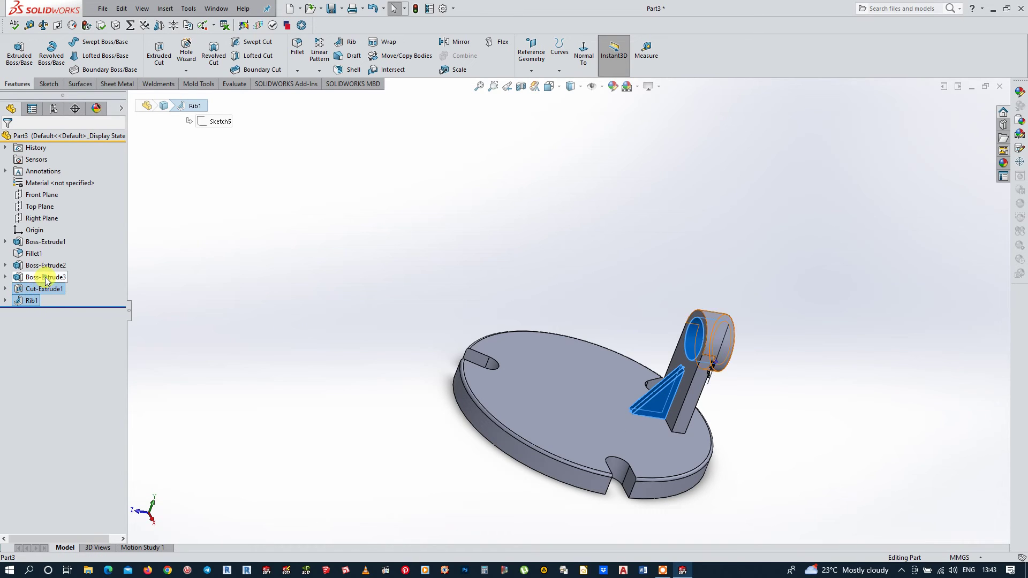
{"action": "left_click", "coordinate": [51, 269], "text": "ctrl"}
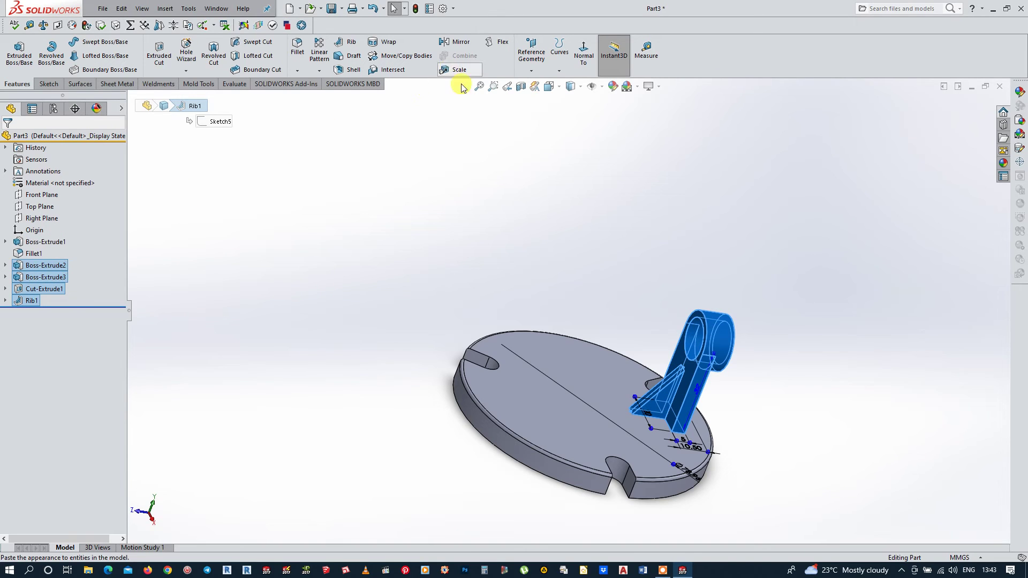
{"action": "left_click", "coordinate": [321, 71]}
{"action": "left_click", "coordinate": [358, 98]}
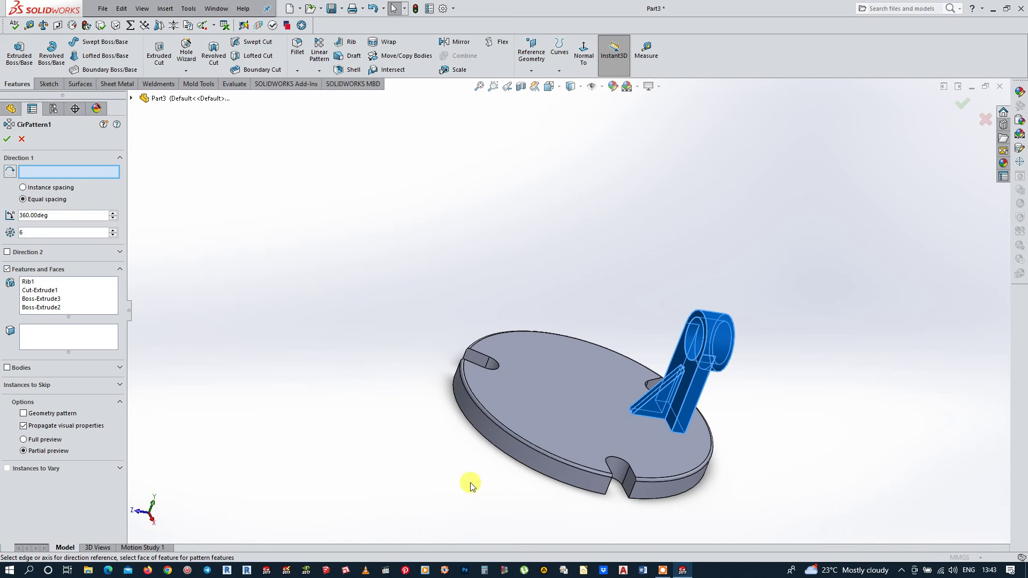
{"action": "left_click", "coordinate": [519, 463]}
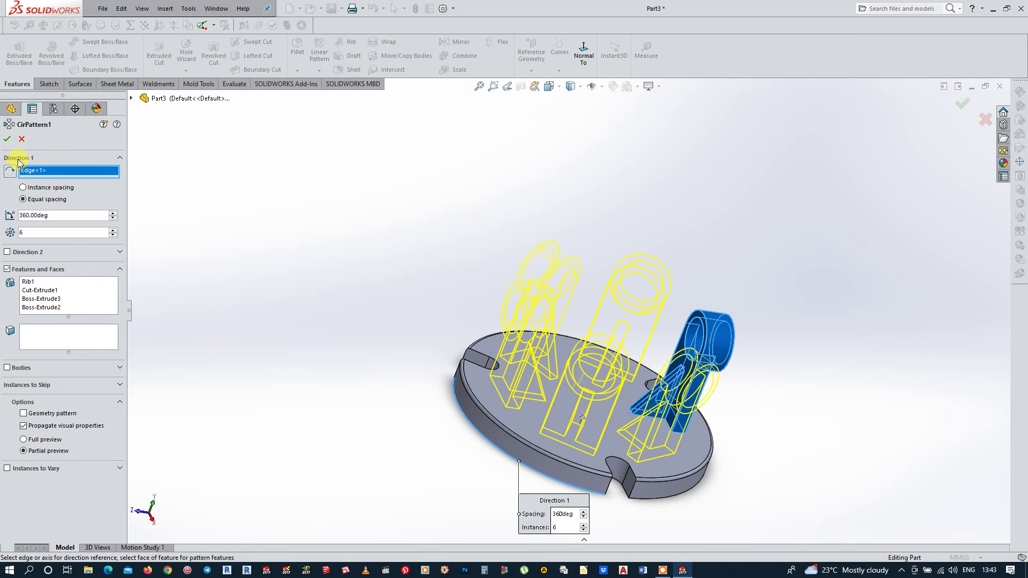
{"action": "left_click", "coordinate": [7, 139]}
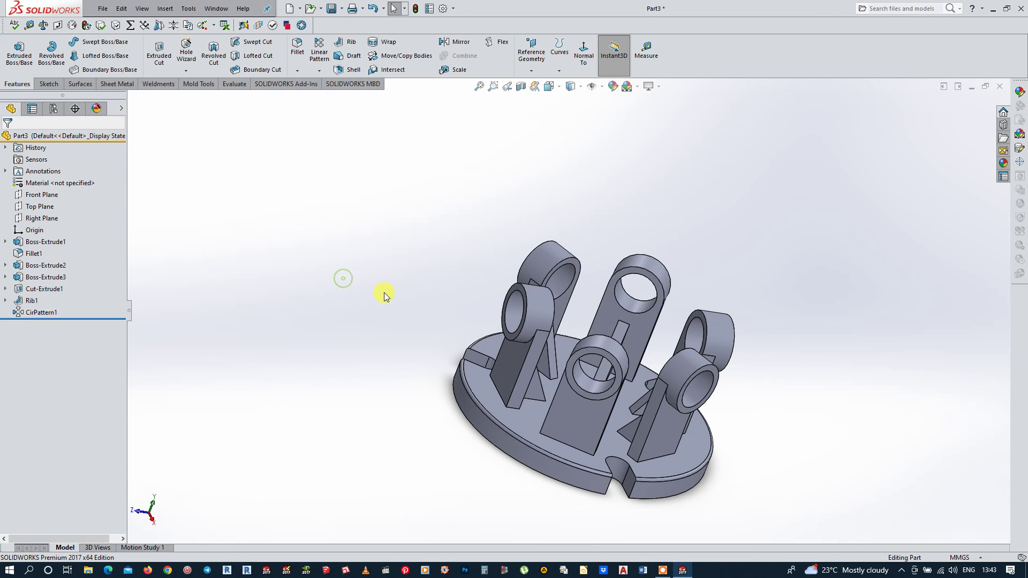
On the base's top face, sketch a Ø80 circle centred on the origin as Sketch6
{"action": "scroll", "coordinate": [386, 316], "scroll_direction": "up", "scroll_amount": 2}
{"action": "mouse_move", "coordinate": [413, 338]}
{"action": "middle_mouse_down"}
{"action": "mouse_move", "coordinate": [344, 431]}
{"action": "mouse_move", "coordinate": [372, 431]}
{"action": "middle_mouse_up"}
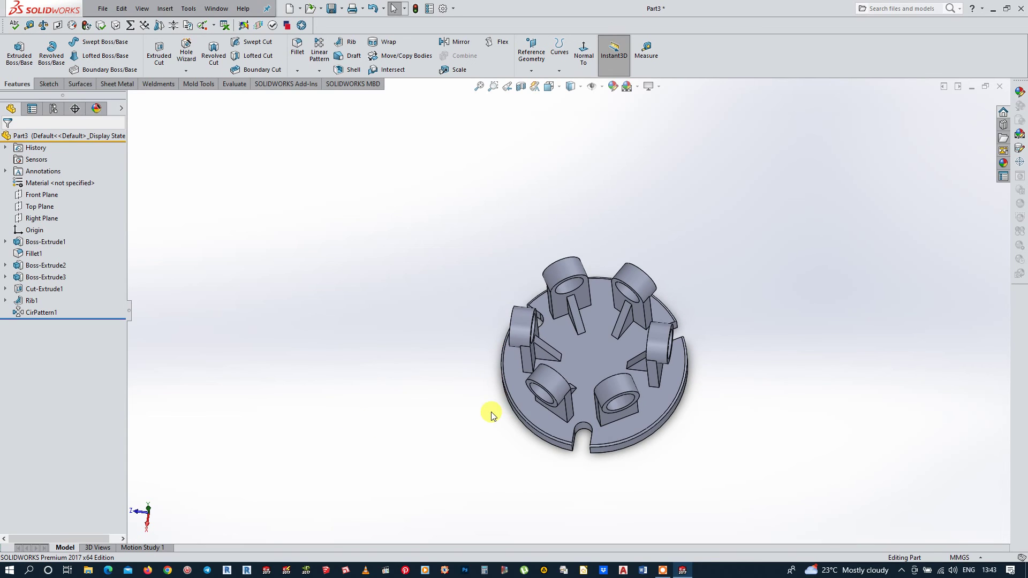
{"action": "scroll", "coordinate": [548, 418], "scroll_direction": "down", "scroll_amount": 2}
{"action": "left_click", "coordinate": [560, 418]}
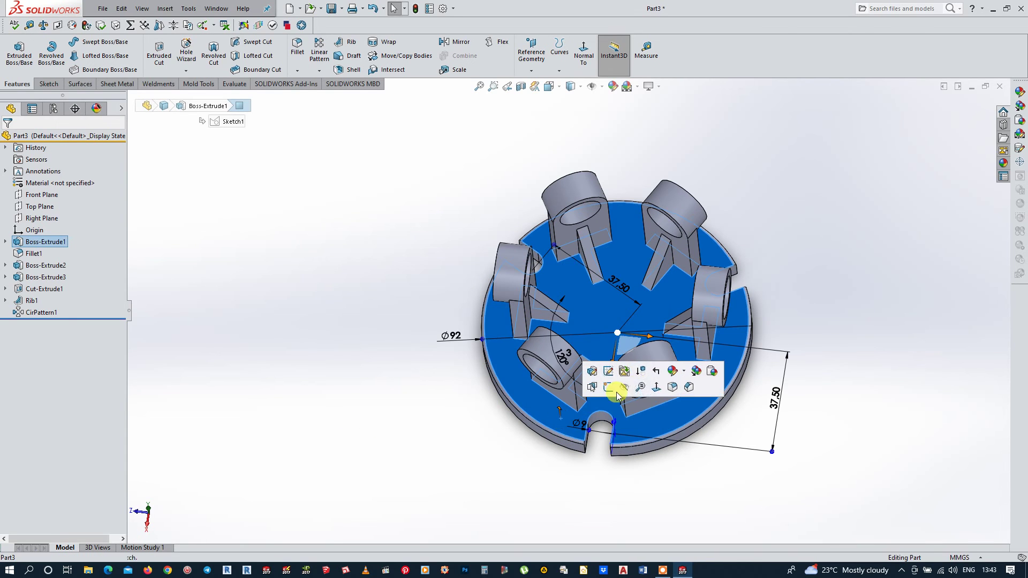
{"action": "left_click", "coordinate": [608, 386]}
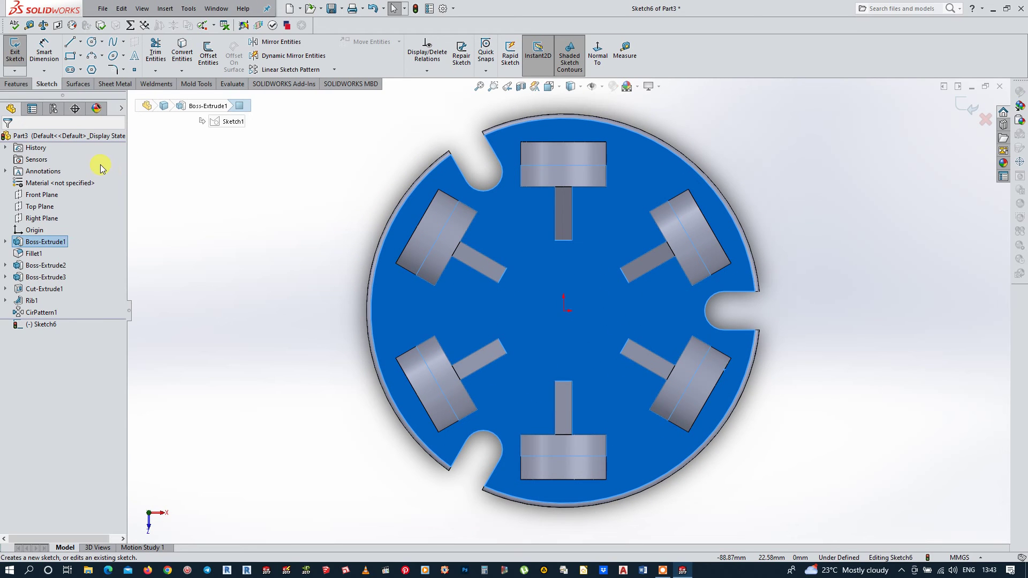
{"action": "left_click", "coordinate": [93, 42]}
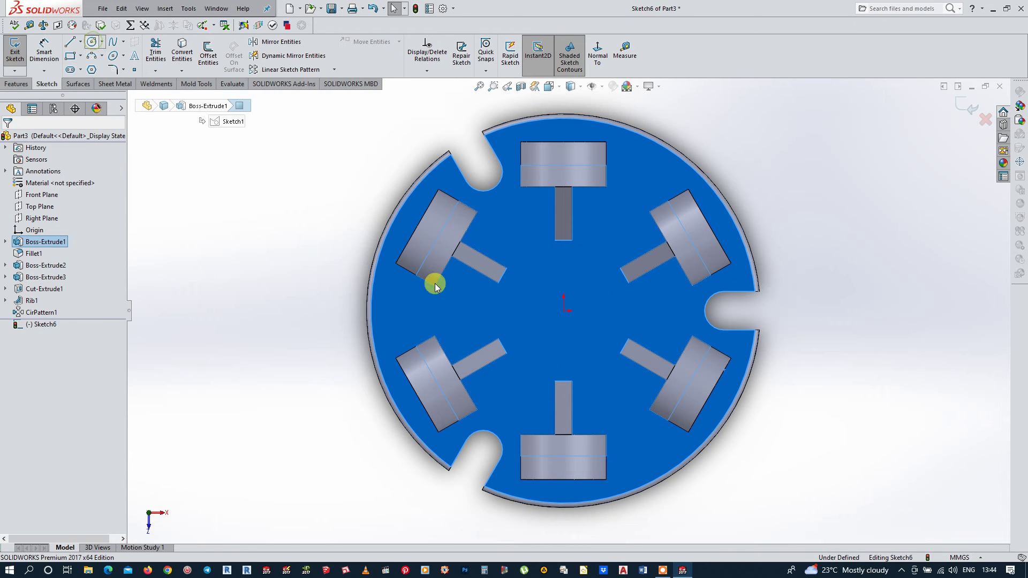
{"action": "left_click", "coordinate": [565, 310]}
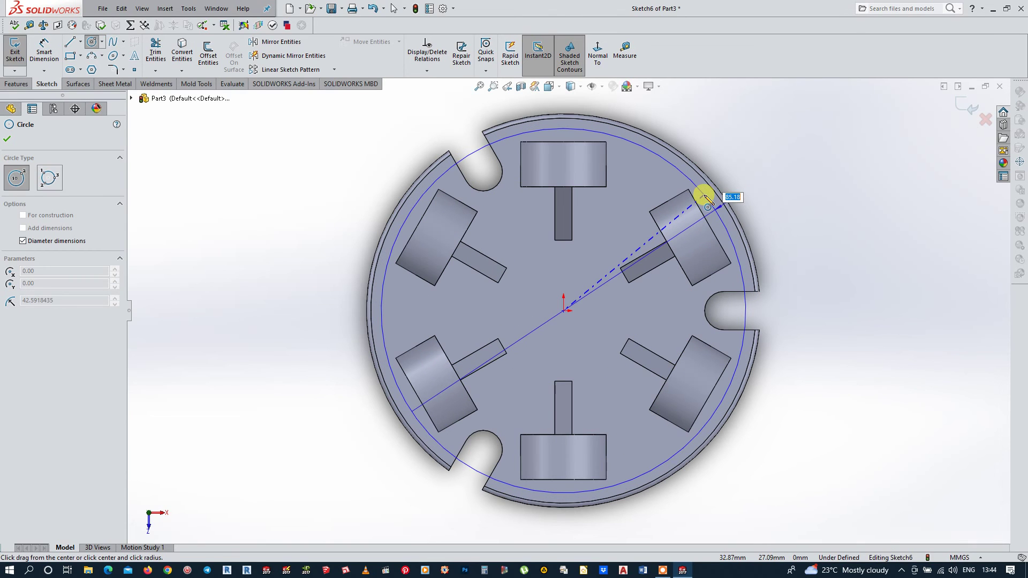
{"action": "type", "text": "82"}
{"action": "key", "text": "Return"}
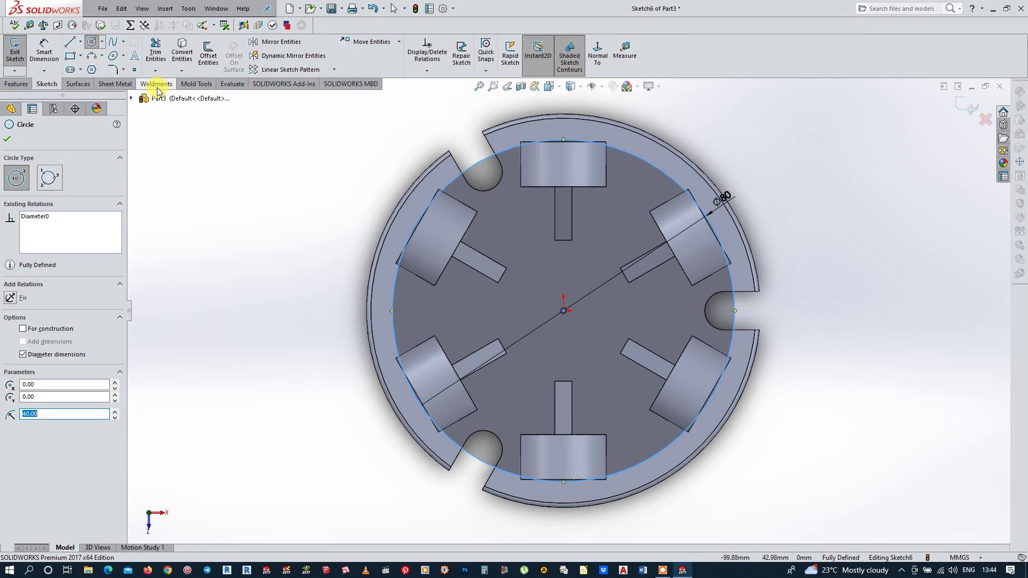
{"action": "left_click", "coordinate": [973, 109]}
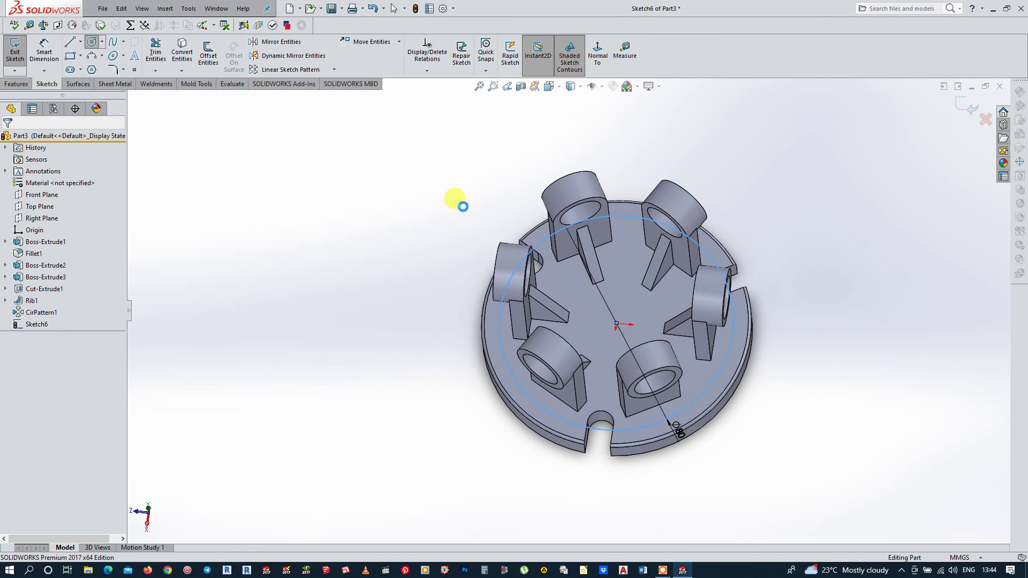
{"action": "left_click", "coordinate": [15, 51]}
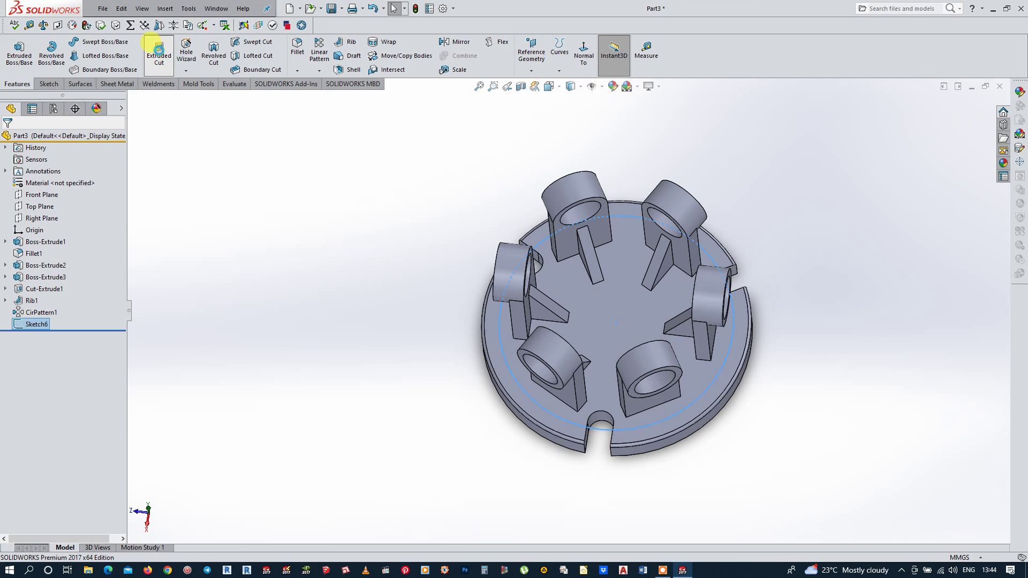
Extrude-cut Sketch6 Through All with Flip side to cut enabled, creating Cut-Extrude2
{"action": "left_click", "coordinate": [159, 51]}
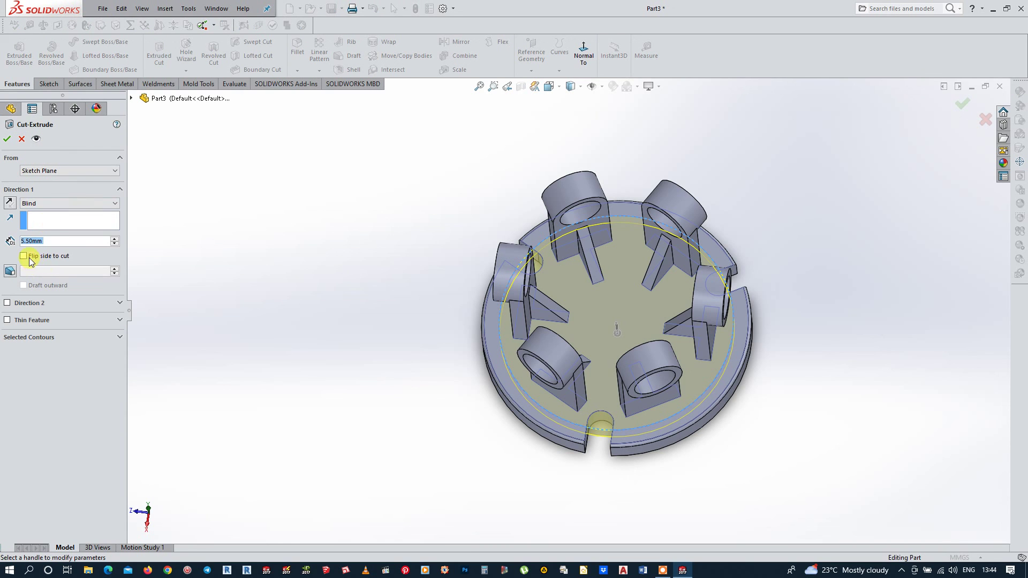
{"action": "left_click", "coordinate": [10, 204]}
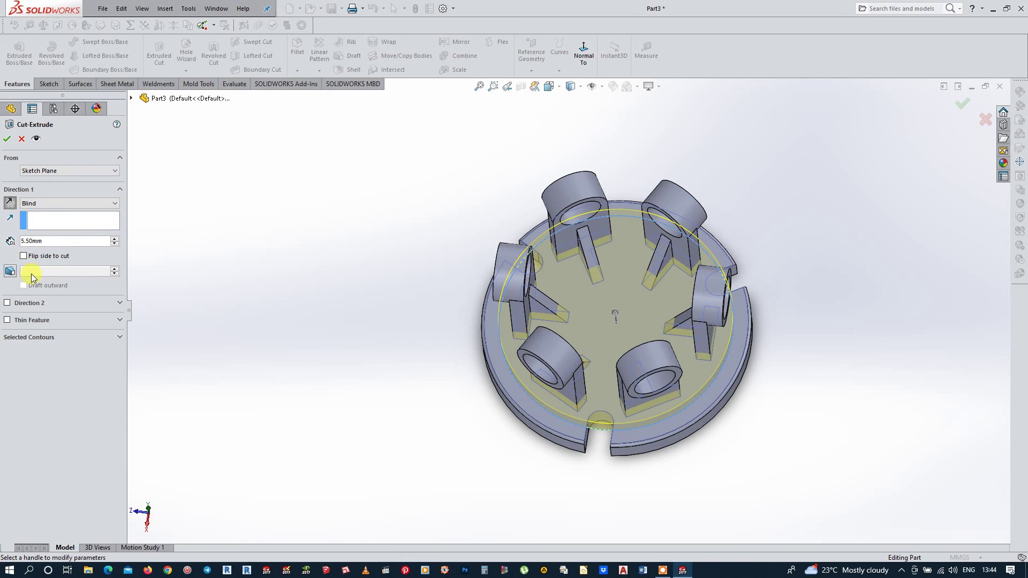
{"action": "left_click", "coordinate": [92, 204]}
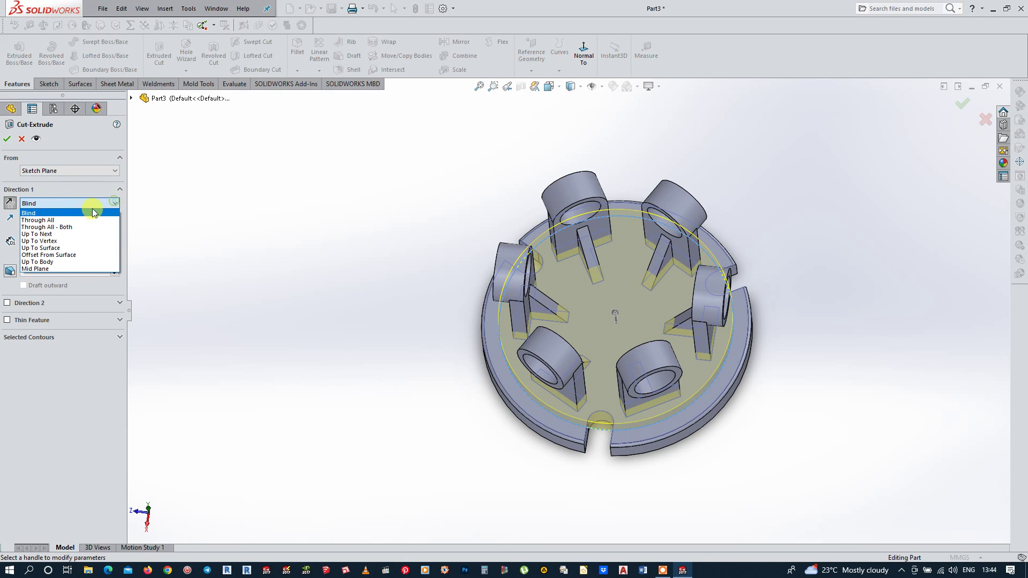
{"action": "left_click", "coordinate": [56, 221]}
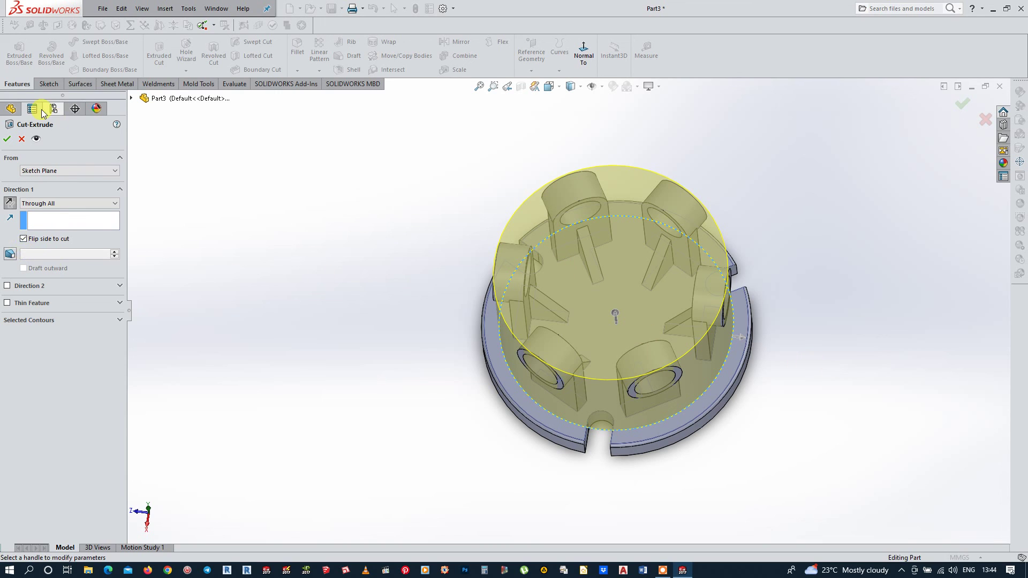
{"action": "left_click", "coordinate": [6, 139]}
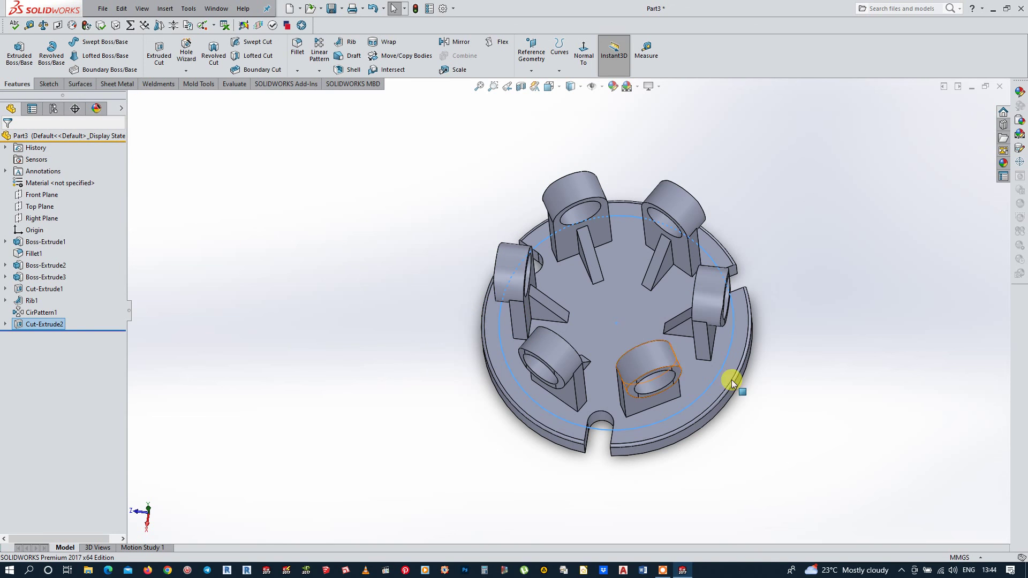
{"action": "mouse_move", "coordinate": [817, 404]}
{"action": "middle_mouse_down"}
{"action": "mouse_move", "coordinate": [803, 272]}
{"action": "mouse_move", "coordinate": [741, 282]}
{"action": "mouse_move", "coordinate": [878, 323]}
{"action": "middle_mouse_up"}
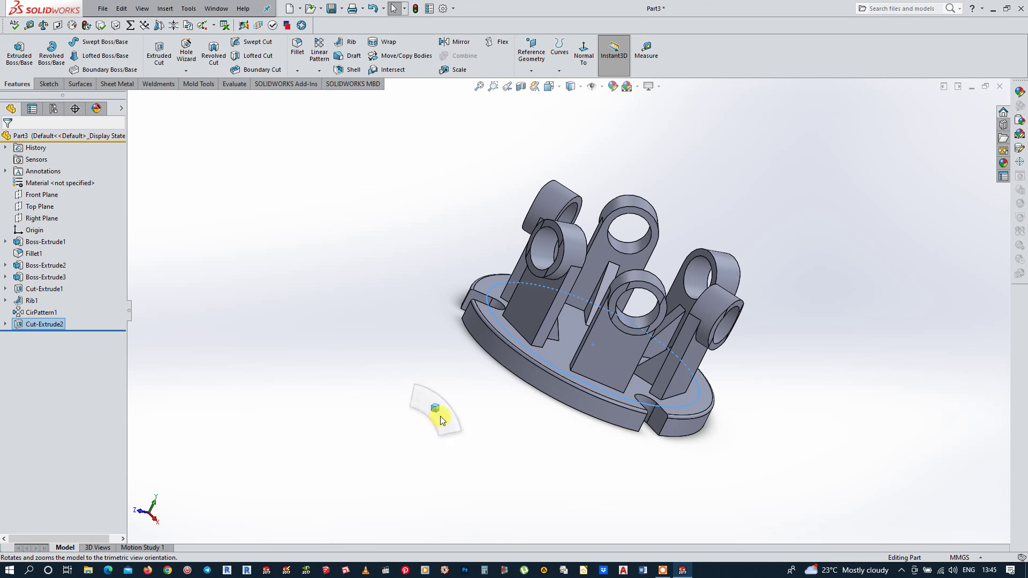
{"action": "right_click_drag", "start_coordinate": [420, 431], "coordinate": [440, 416]}
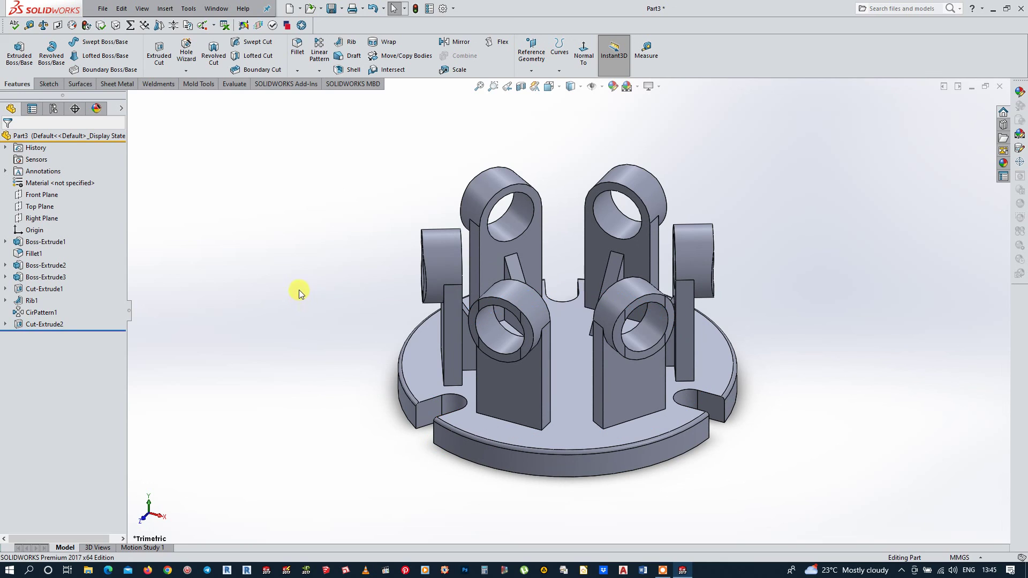